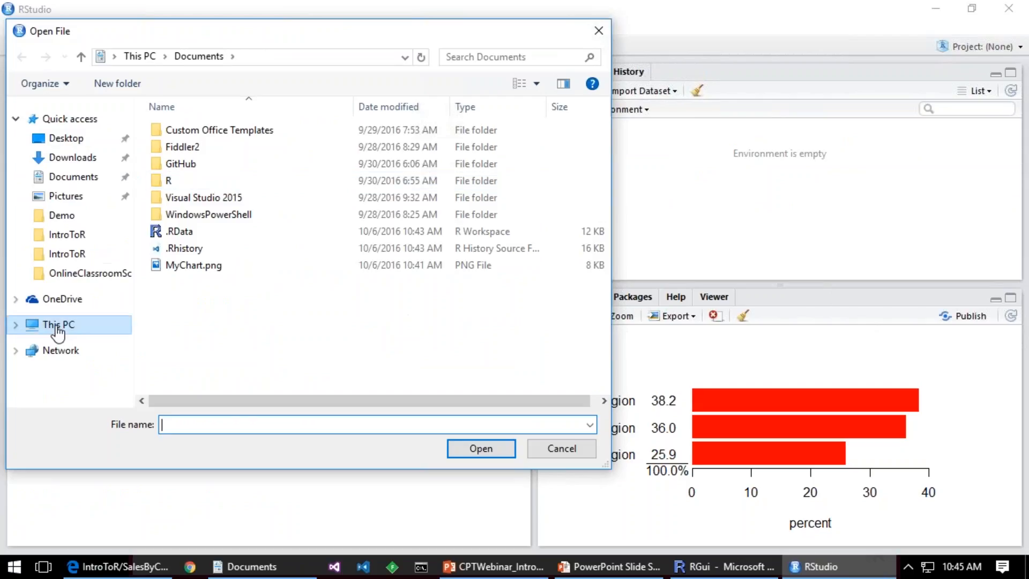
# Step: Open the R script 08_PBIDT_QueryImport.r from the Git\IntroToR folder on the local C: drive
pyautogui.click(59, 324)
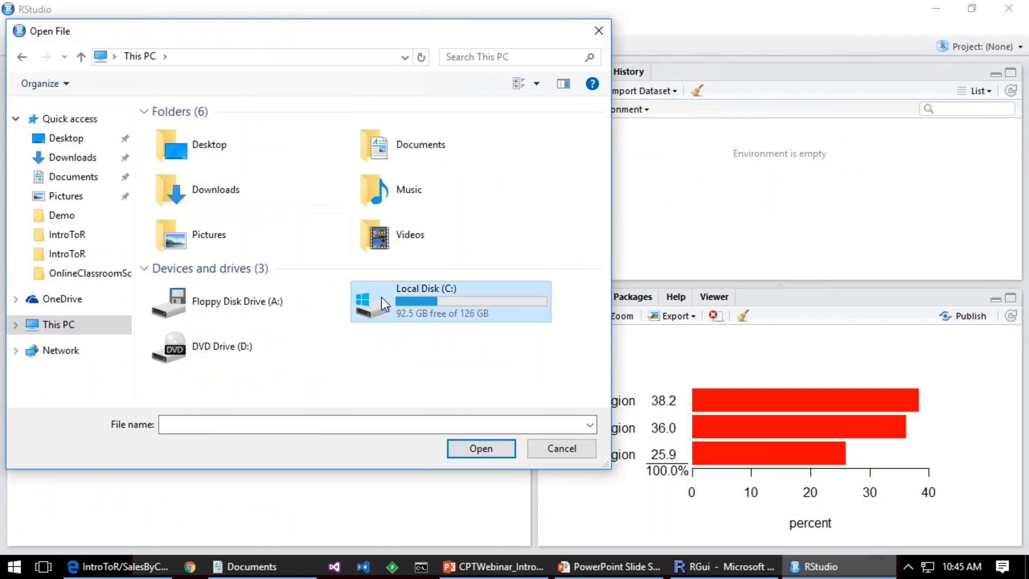
pyautogui.doubleClick(382, 297)
pyautogui.doubleClick(185, 142)
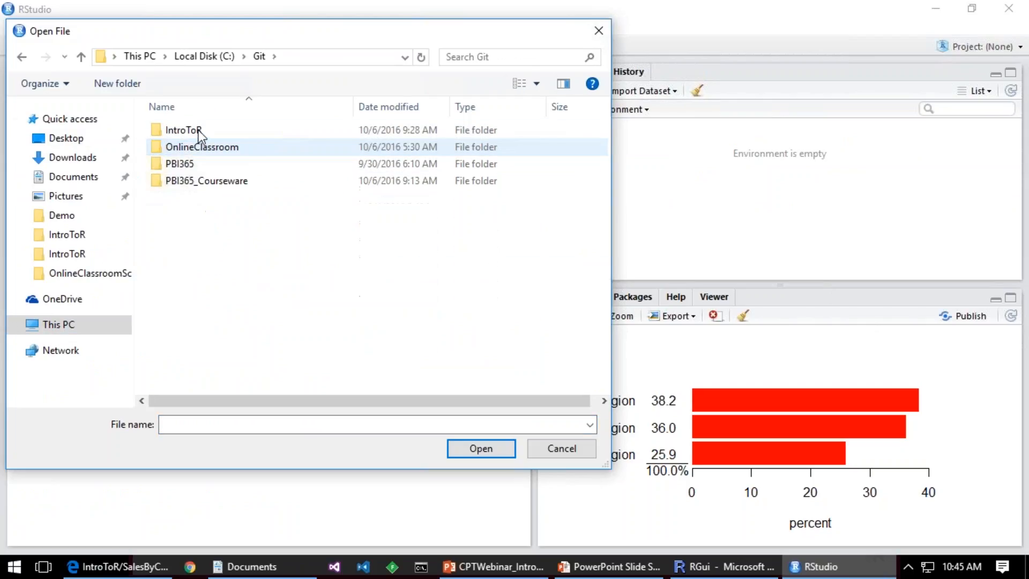
pyautogui.doubleClick(201, 128)
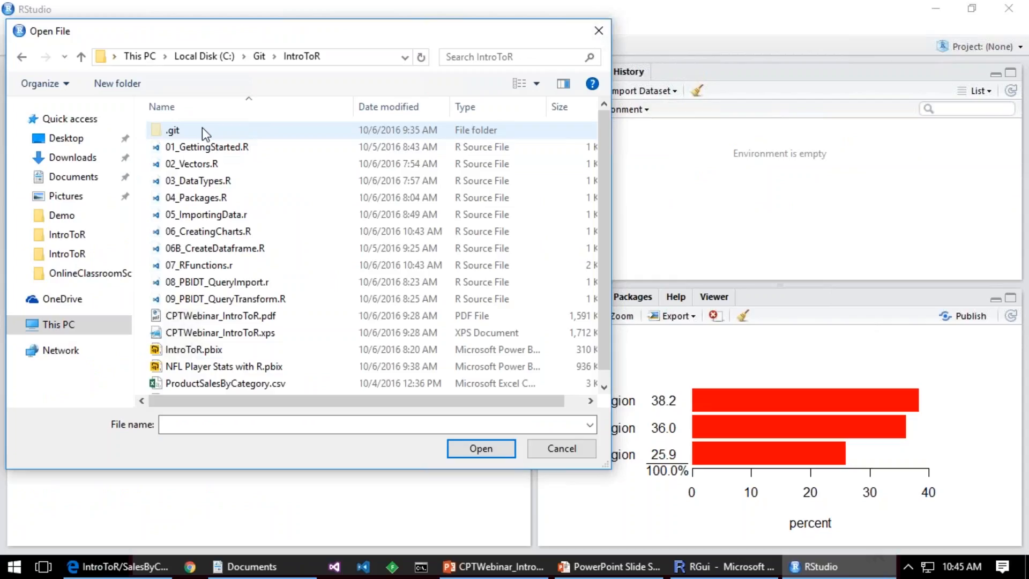
pyautogui.doubleClick(193, 282)
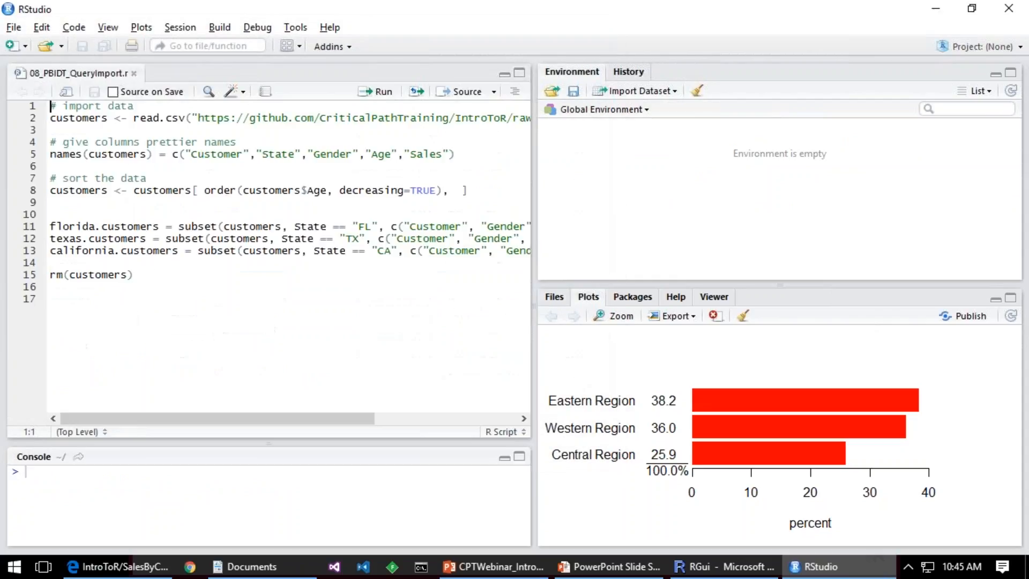
# Step: Run the script line by line from its start through the california.customers subset
pyautogui.click(250, 118)
pyautogui.doubleClick(222, 157)
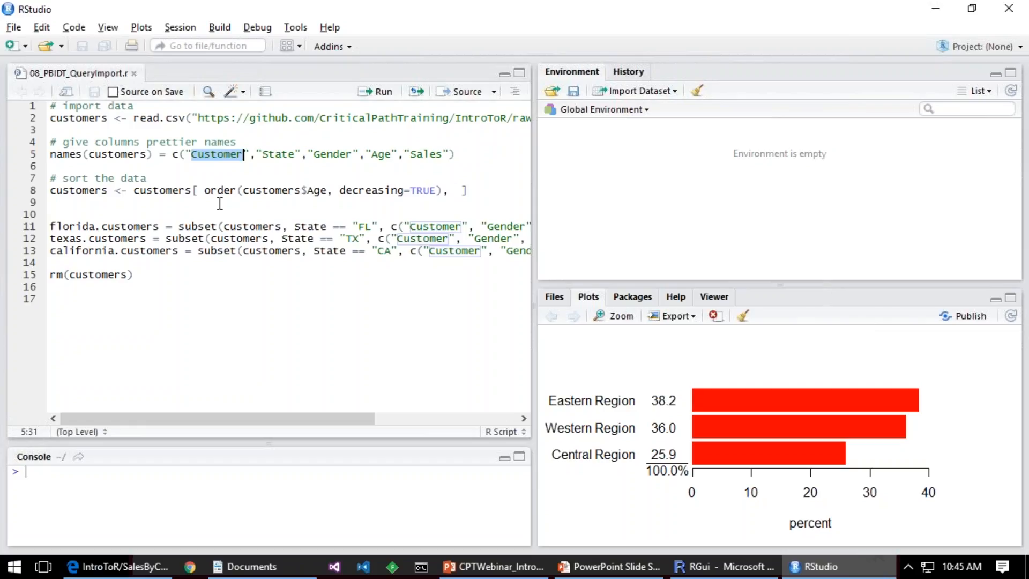
pyautogui.doubleClick(229, 191)
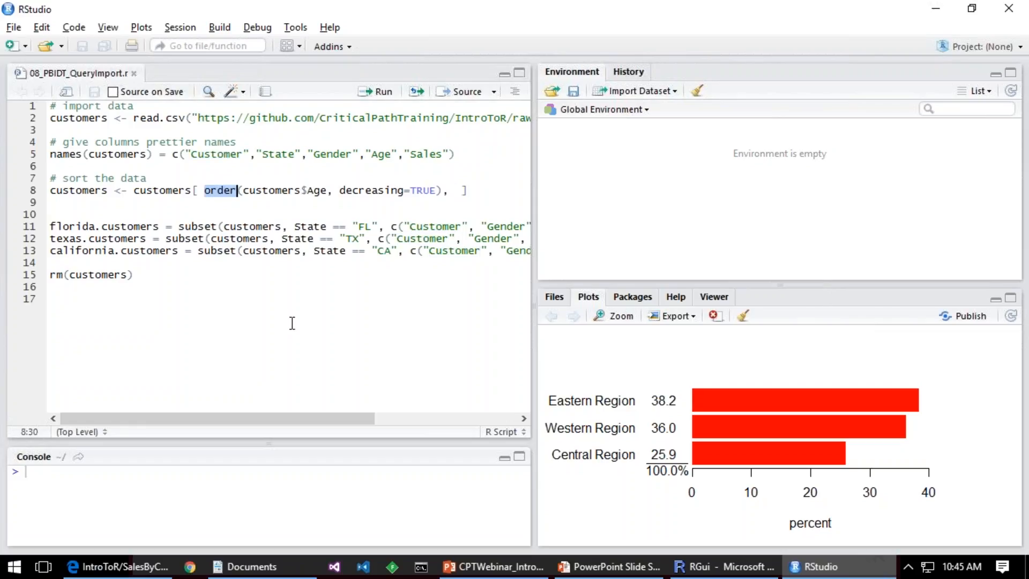
pyautogui.hotkey('ctrl', 'Home')
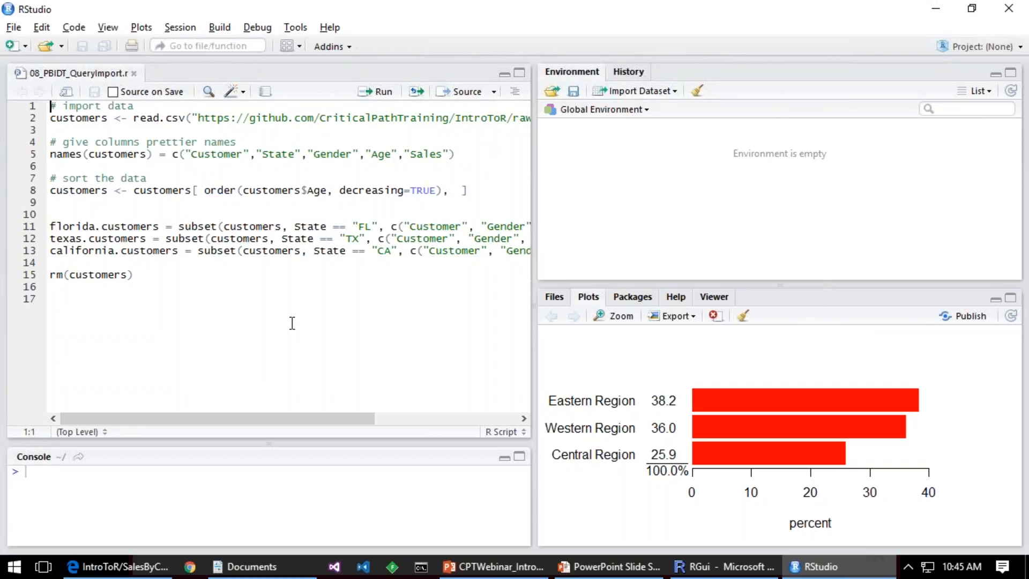
pyautogui.hotkey('ctrl', 'Return')
pyautogui.hotkey('ctrl', 'Return')
pyautogui.hotkey('ctrl', 'Return')
pyautogui.hotkey('ctrl', 'Return')
pyautogui.hotkey('ctrl', 'Return')
pyautogui.hotkey('ctrl', 'Return')
pyautogui.hotkey('ctrl', 'Return')
pyautogui.hotkey('ctrl', 'Return')
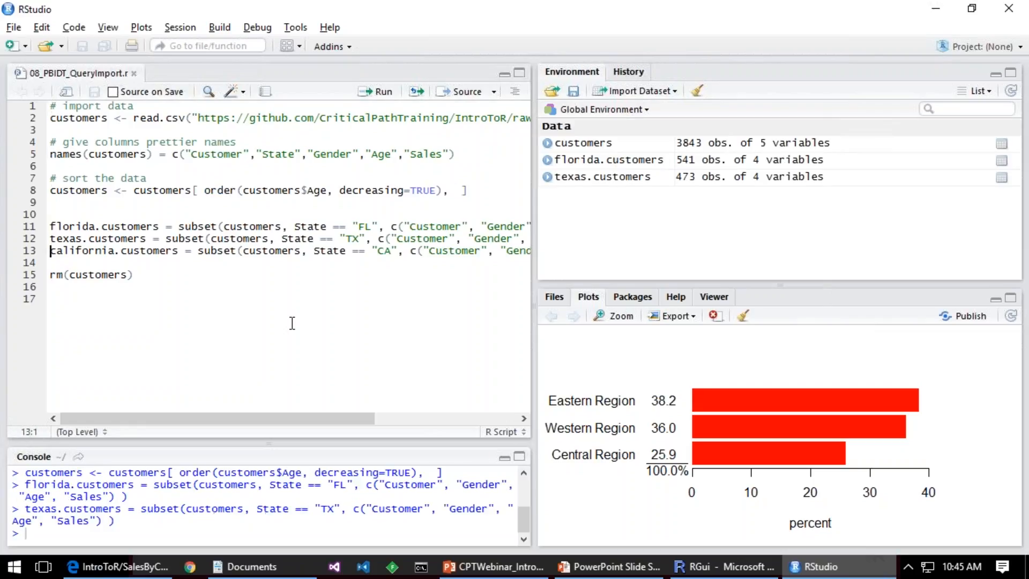
pyautogui.hotkey('ctrl', 'Return')
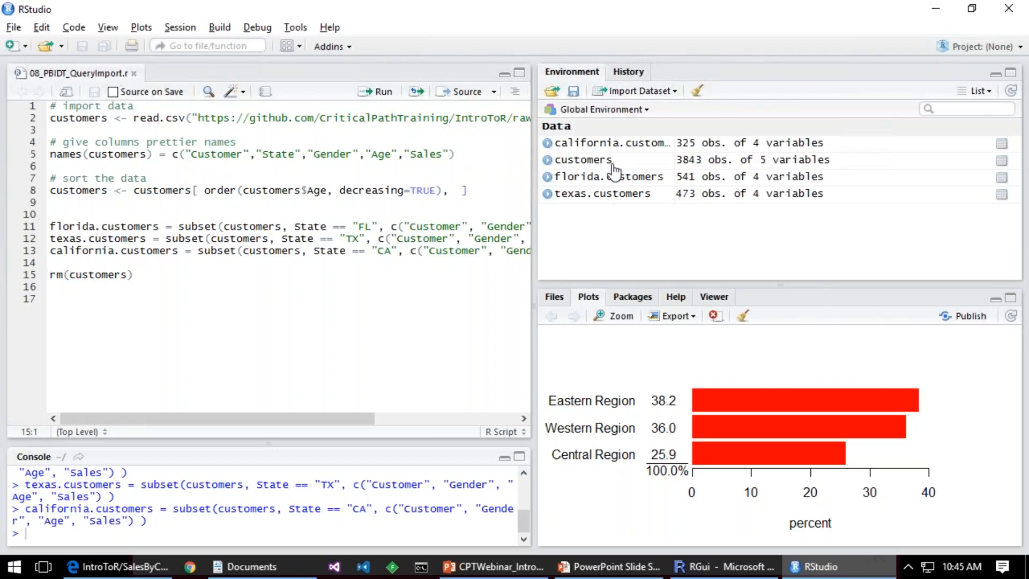
# Step: View the customers data frame, close it and examine the order expression that sorts the data by age
pyautogui.doubleClick(592, 164)
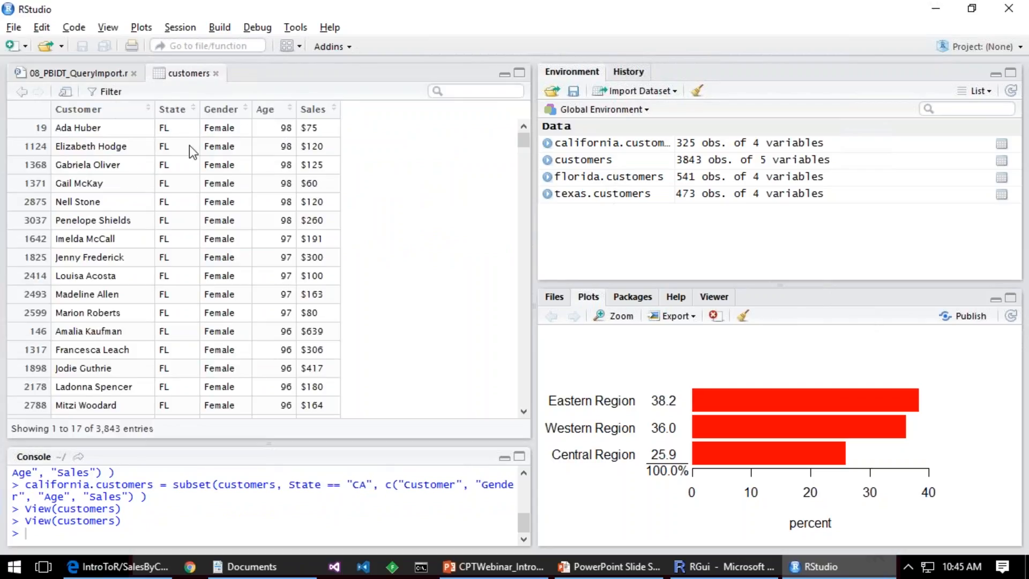
pyautogui.click(216, 73)
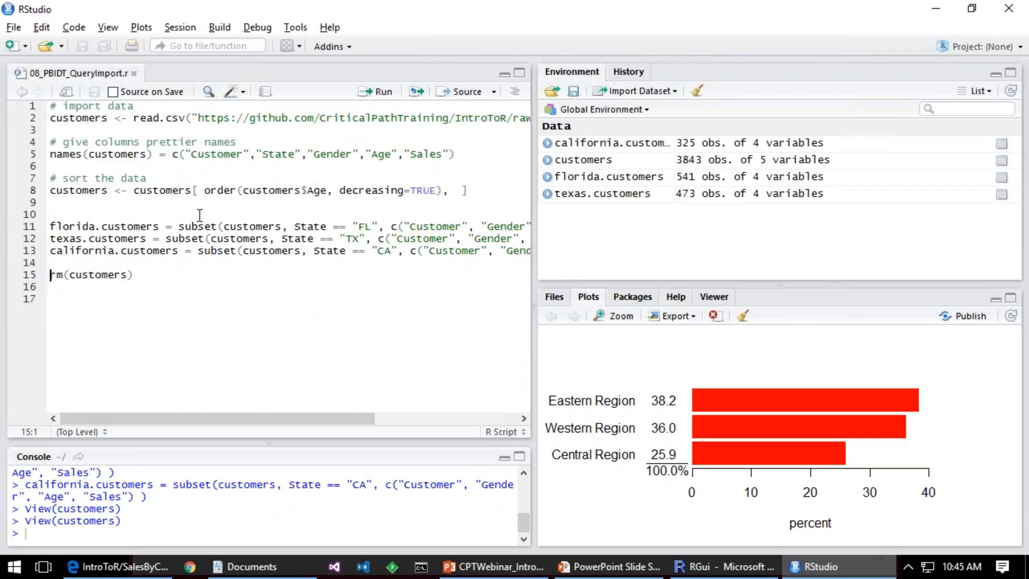
pyautogui.doubleClick(174, 190)
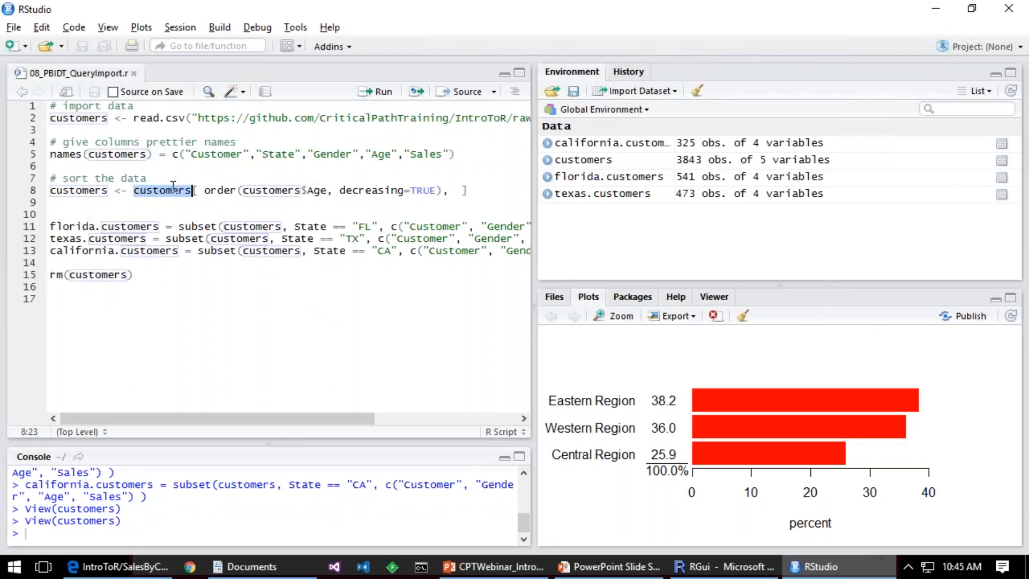
pyautogui.doubleClick(219, 190)
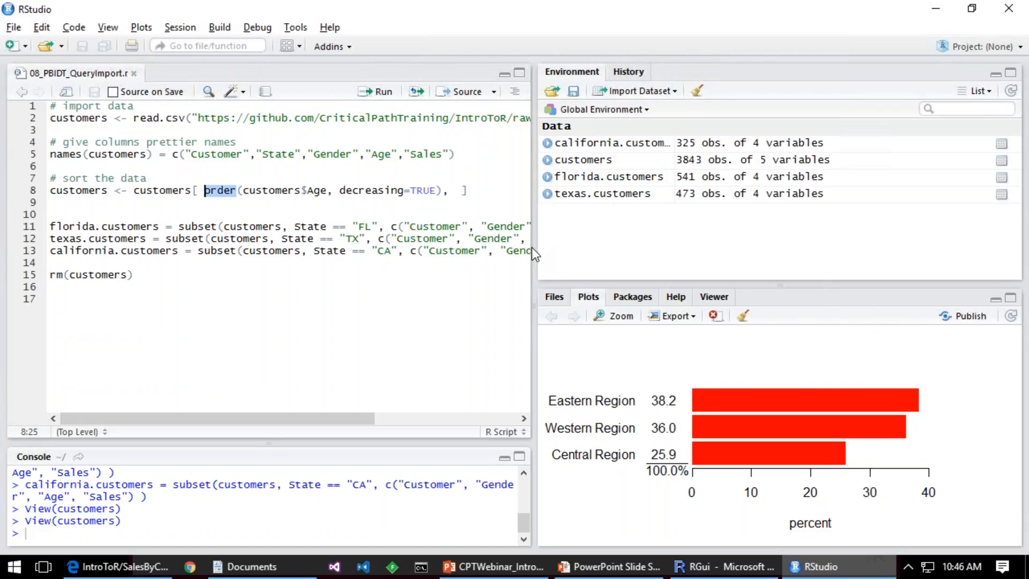
# Step: Widen the script editor and view the florida.customers data frame, closing it when done
pyautogui.moveTo(531, 246); pyautogui.dragTo(609, 243)
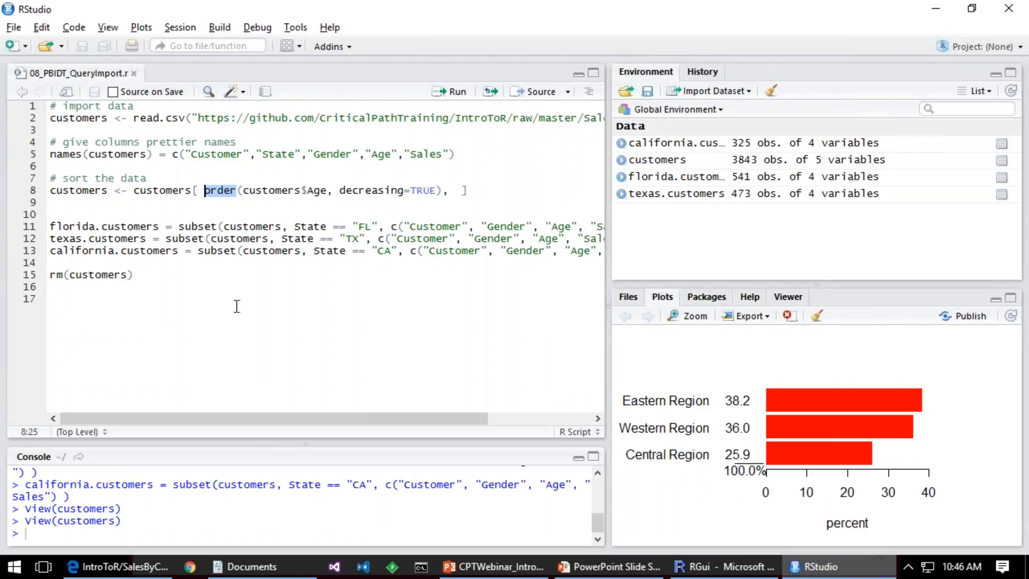
pyautogui.doubleClick(670, 181)
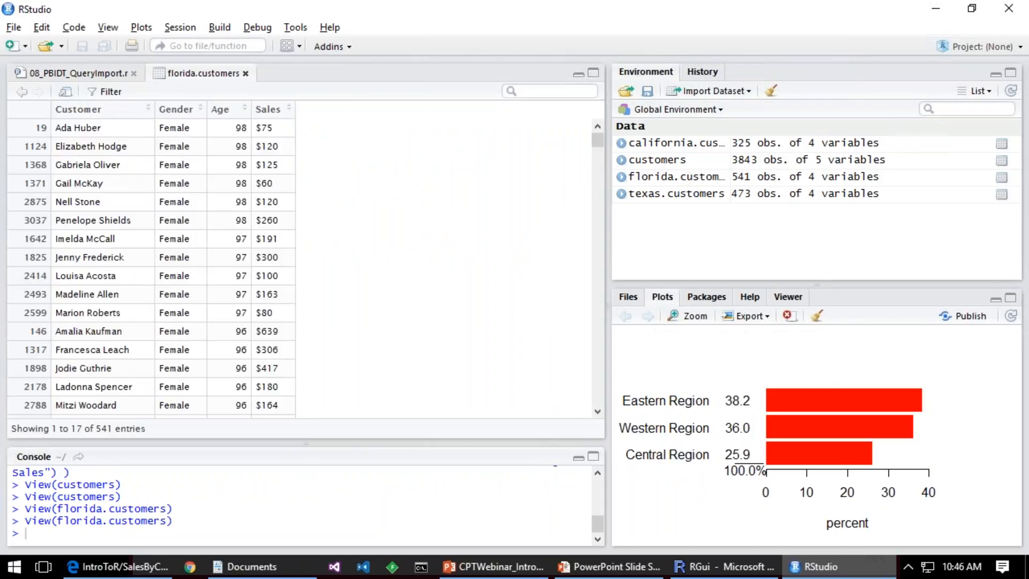
pyautogui.click(245, 73)
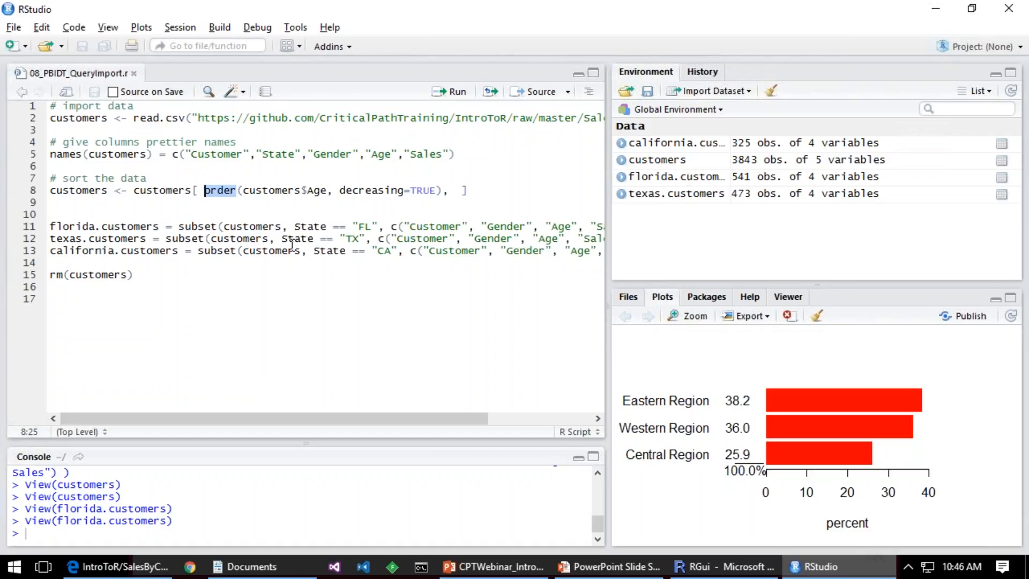
# Step: Run the rm(customers) line to remove the customers data frame from the environment
pyautogui.press('Down')
pyautogui.press('Down')
pyautogui.press('Down')
pyautogui.press('Down')
pyautogui.press('Down')
pyautogui.press('Down')
pyautogui.press('Down')
pyautogui.press('End')
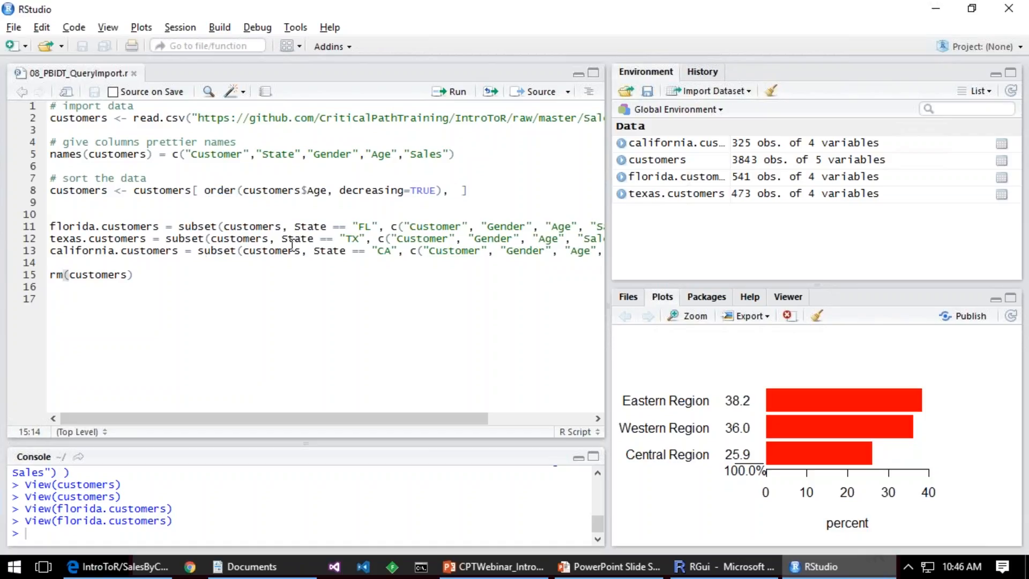
pyautogui.hotkey('ctrl', 'Return')
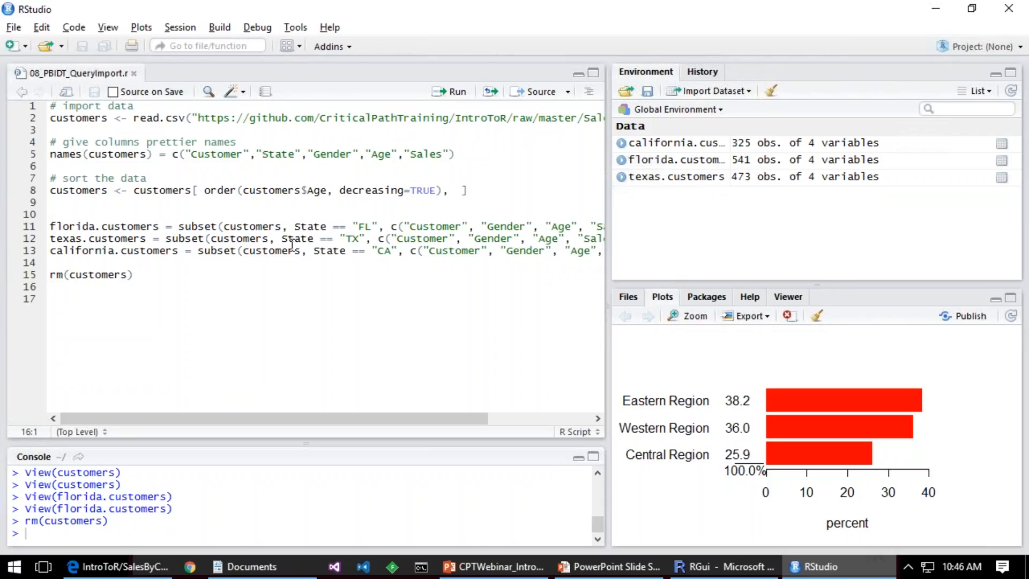
# Step: Copy the entire script and launch Power BI Desktop with a blank report
pyautogui.hotkey('ctrl', 'a')
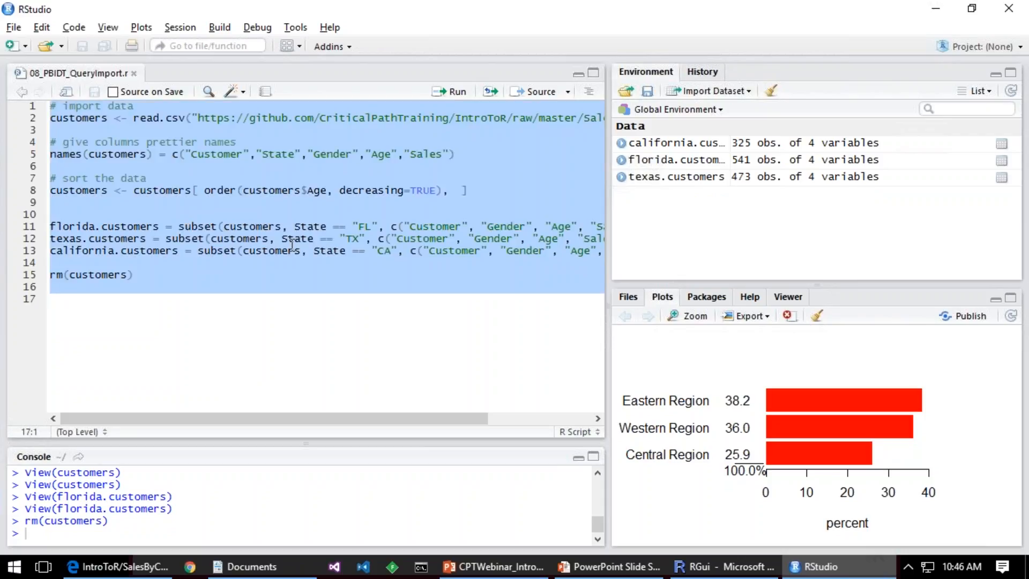
pyautogui.press('super')
pyautogui.click(88, 233)
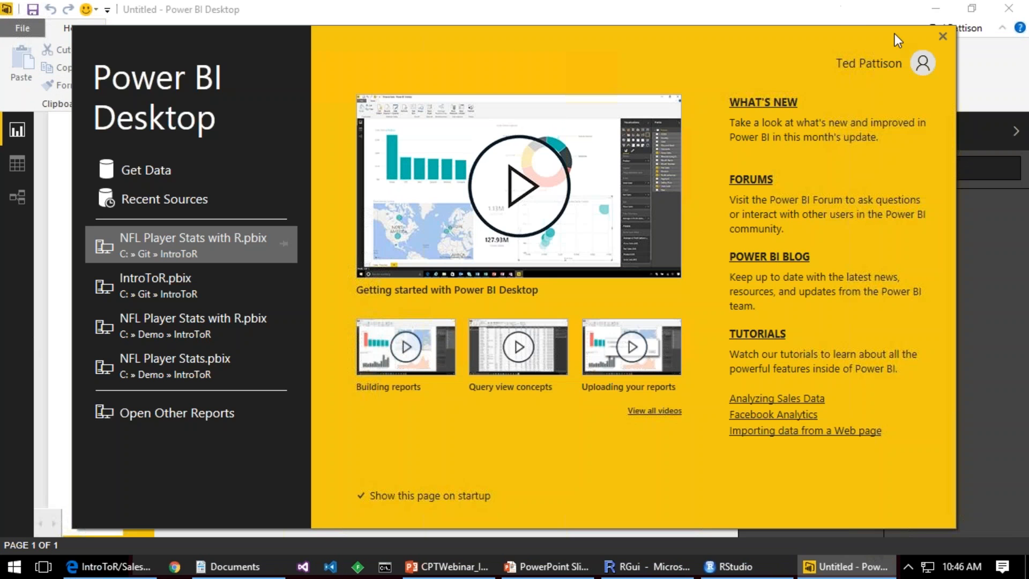
pyautogui.click(940, 38)
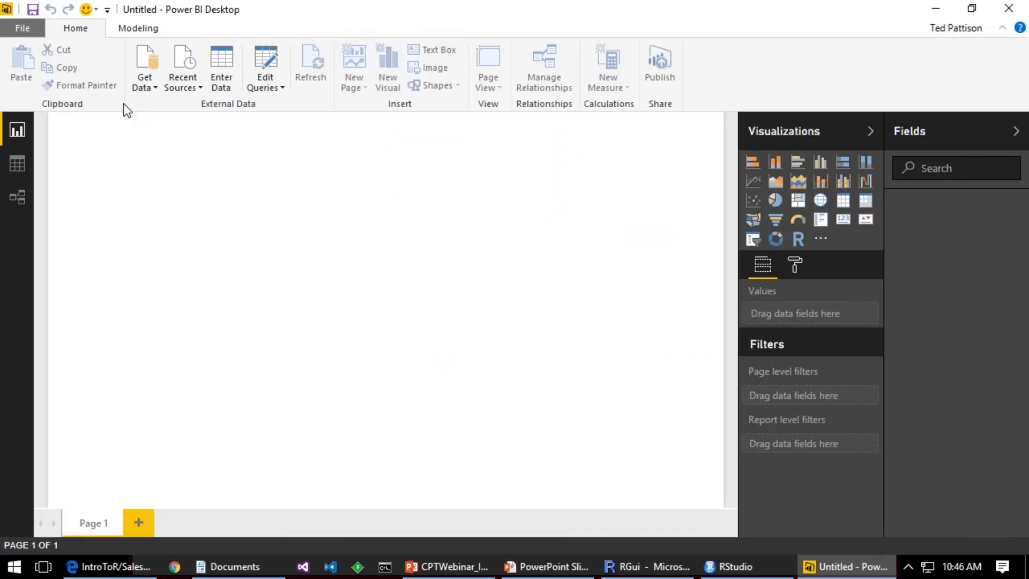
# Step: Connect to a new data source of the type R Script
pyautogui.click(152, 89)
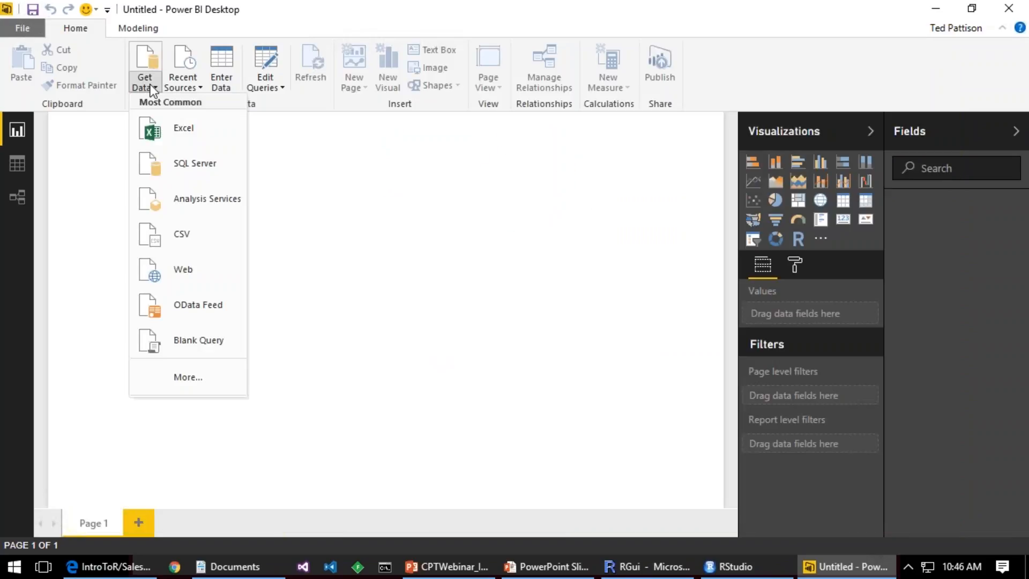
pyautogui.click(181, 377)
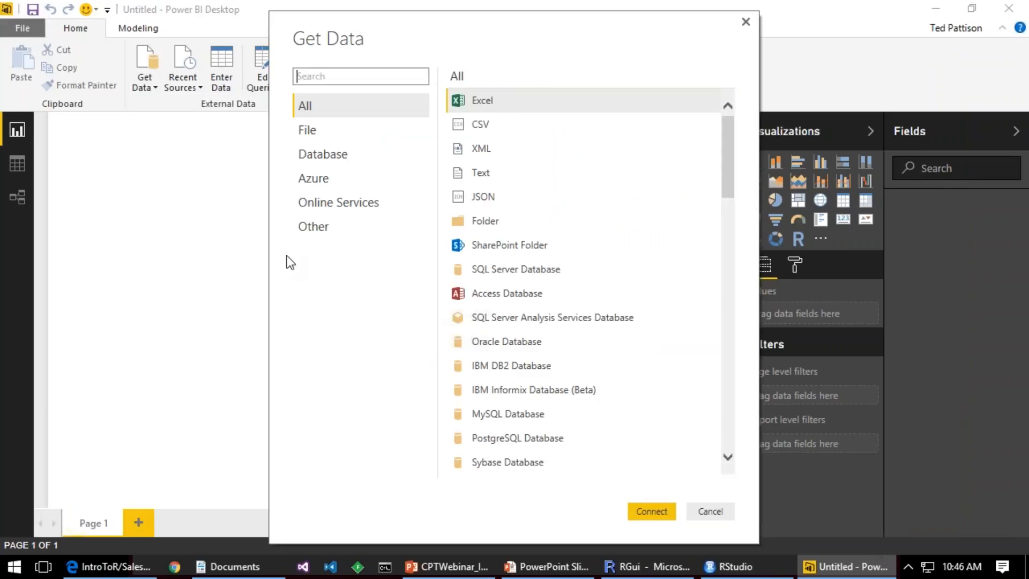
pyautogui.click(316, 228)
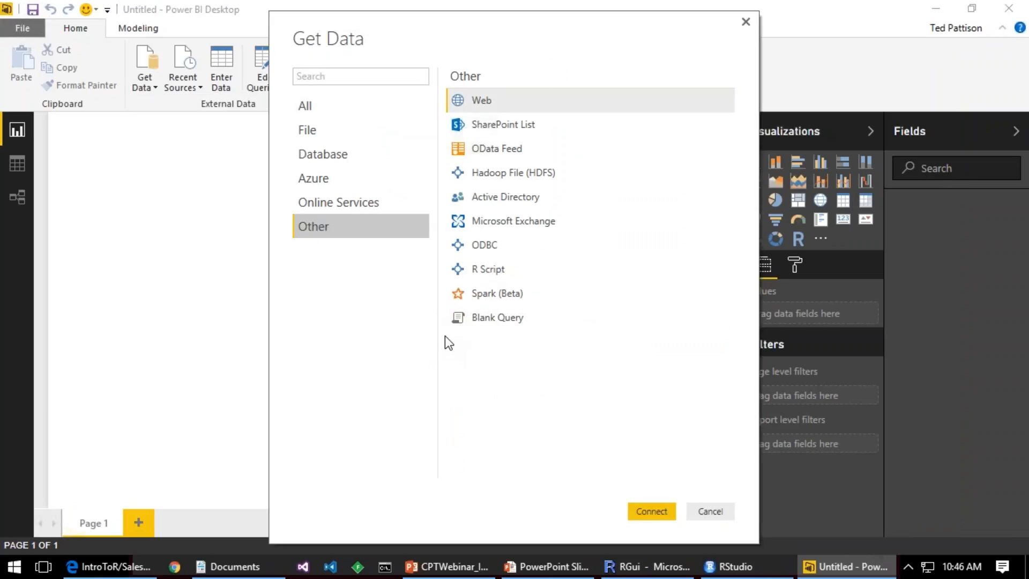
pyautogui.click(488, 269)
pyautogui.click(651, 511)
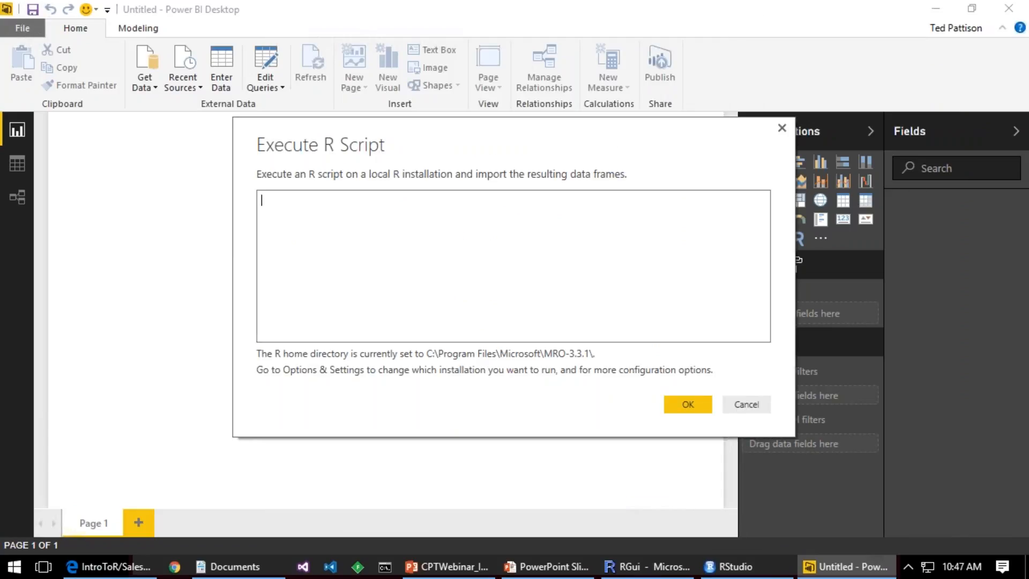
# Step: Paste the copied customer import script into the R script box, review it and execute it
pyautogui.hotkey('ctrl', 'v')
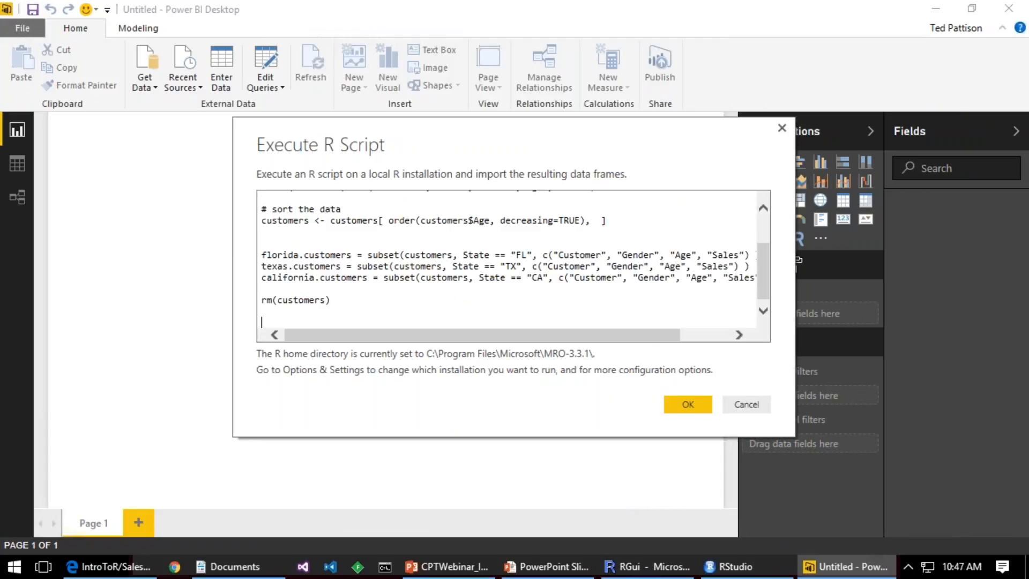
pyautogui.scroll(3, 335, 266)
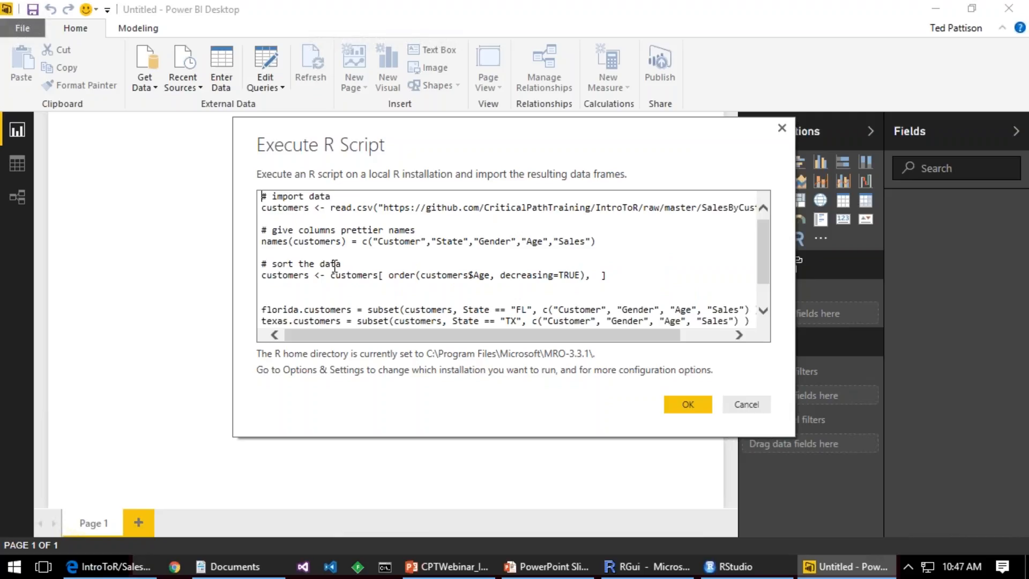
pyautogui.click(672, 398)
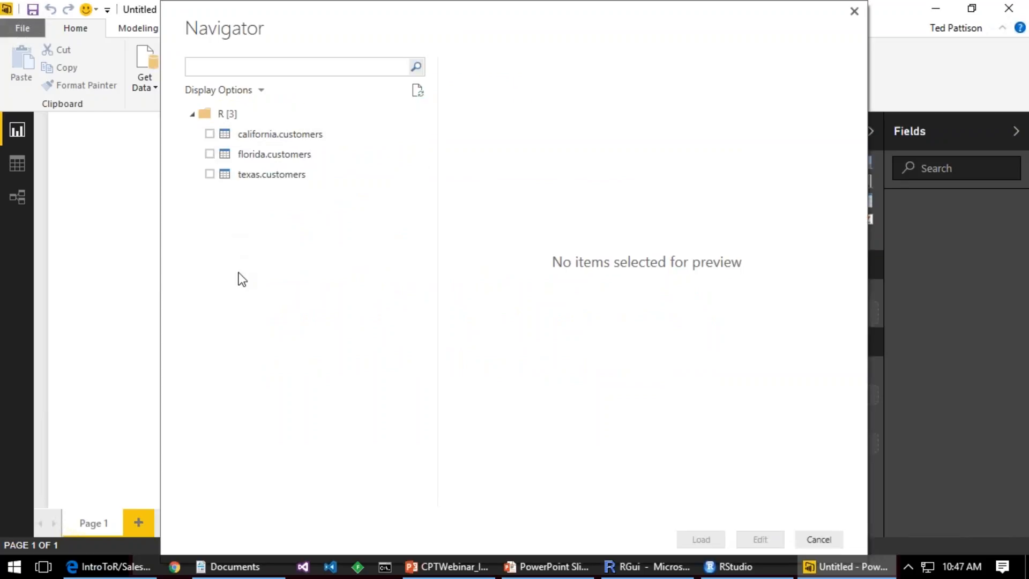
# Step: Select the california.customers, florida.customers and texas.customers tables and open them for editing in the Query Editor
pyautogui.click(209, 134)
pyautogui.click(210, 154)
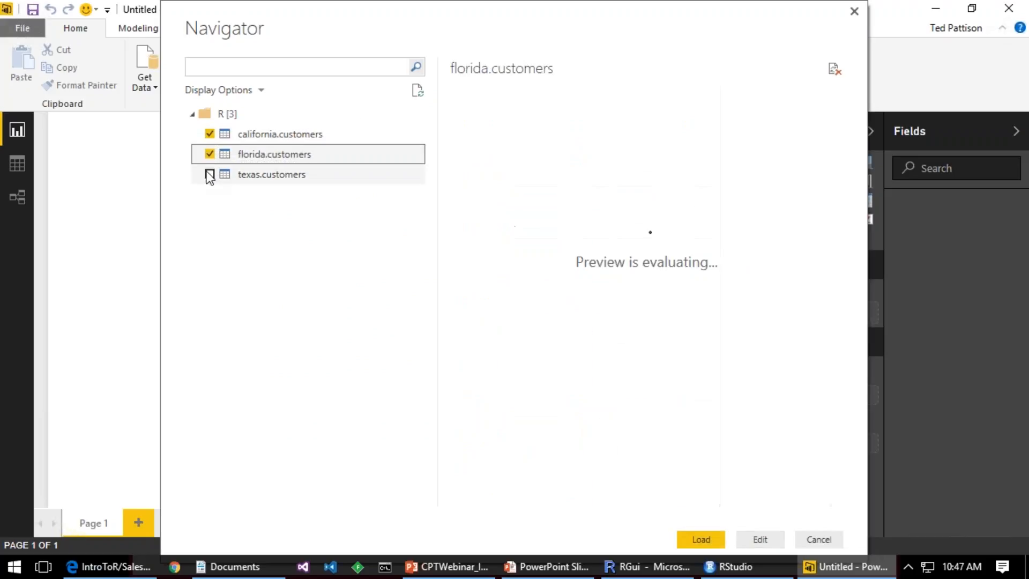
pyautogui.click(209, 174)
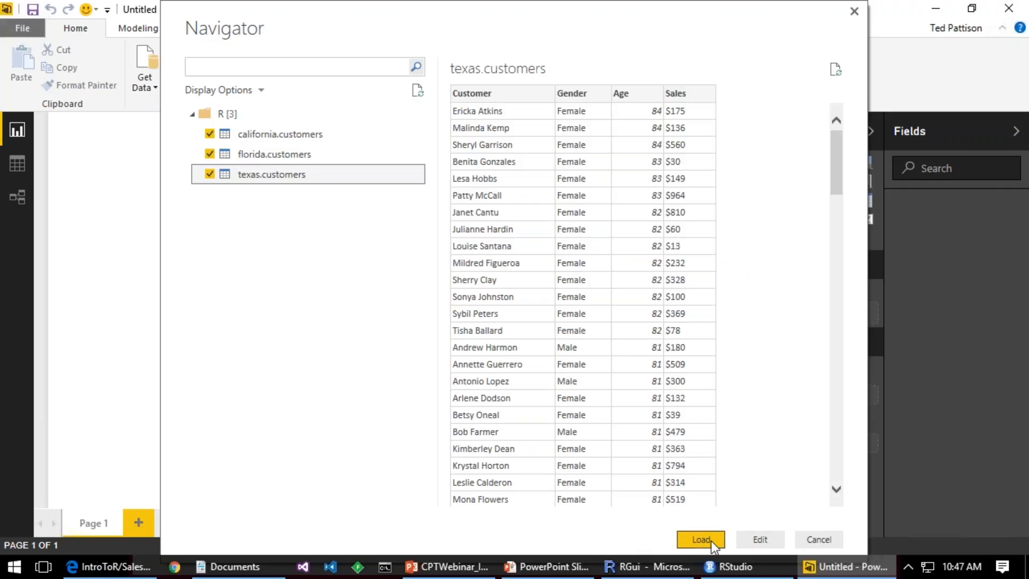
pyautogui.click(772, 540)
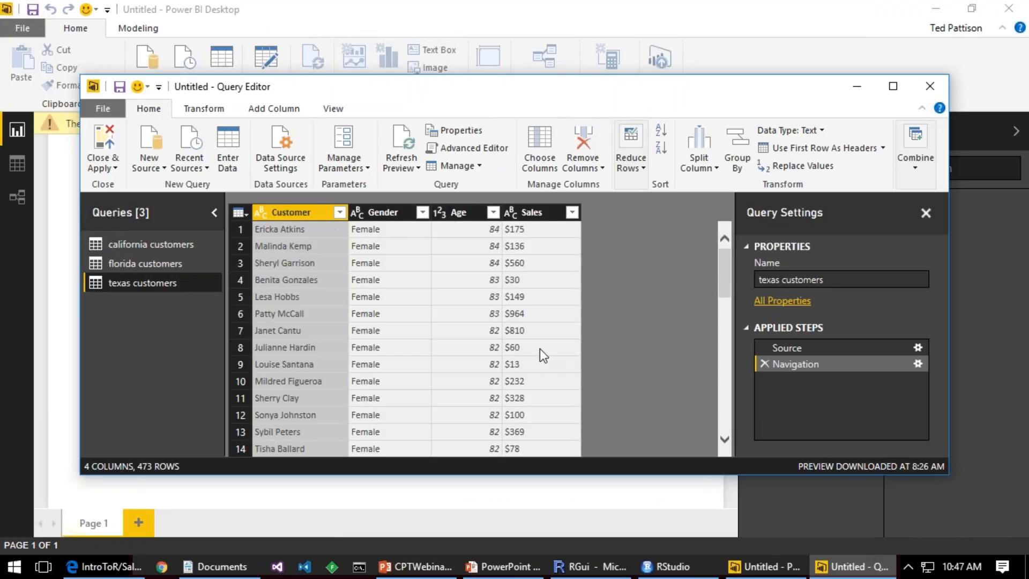
# Step: Rename the florida customers query as Florida Customers and apply the query changes to the report
pyautogui.click(113, 263)
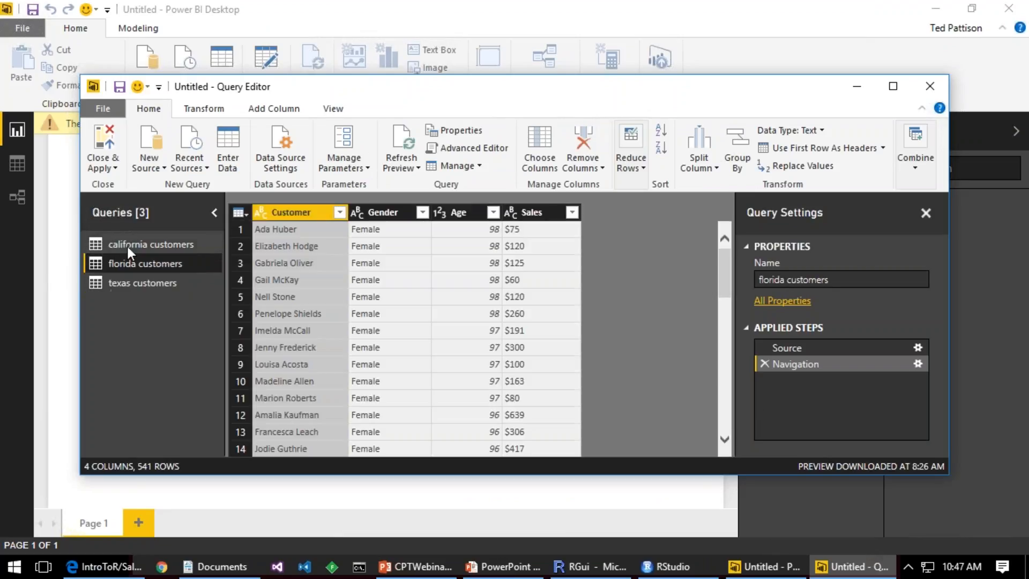
pyautogui.click(128, 243)
pyautogui.click(123, 261)
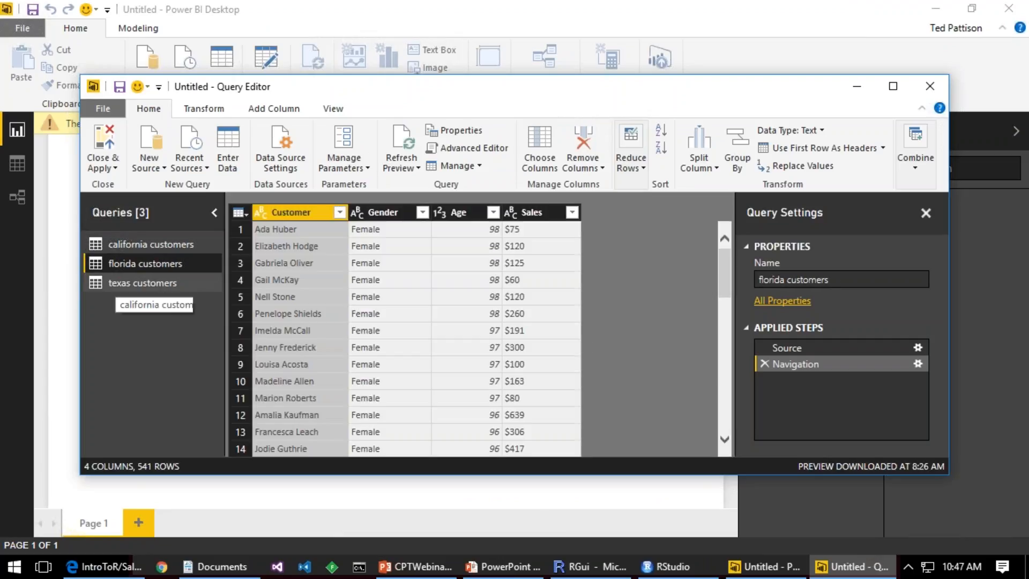
pyautogui.click(787, 279)
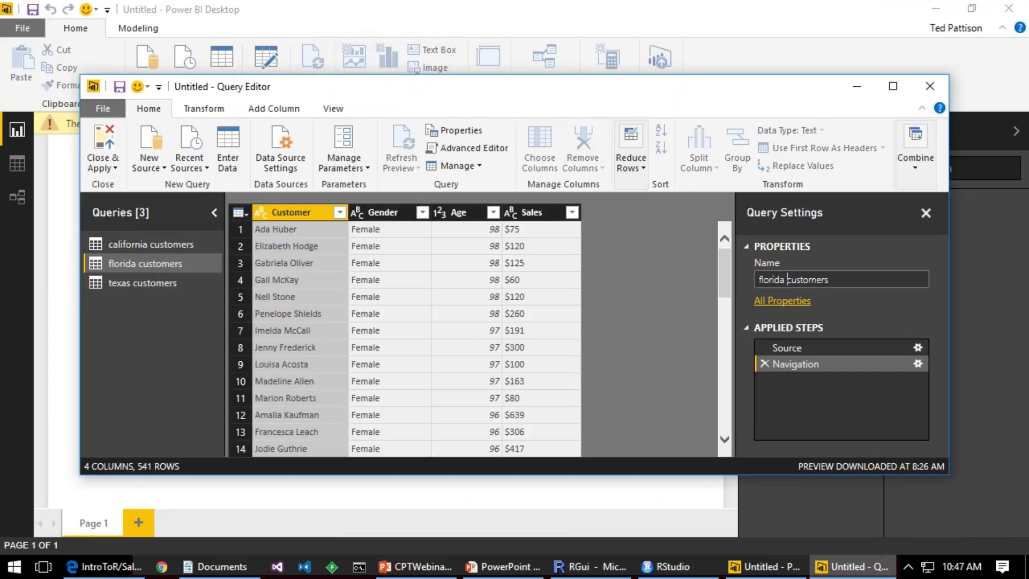
pyautogui.press('BackSpace')
pyautogui.press('Delete')
pyautogui.write('F')
pyautogui.press('Delete')
pyautogui.write('C')
pyautogui.click(105, 164)
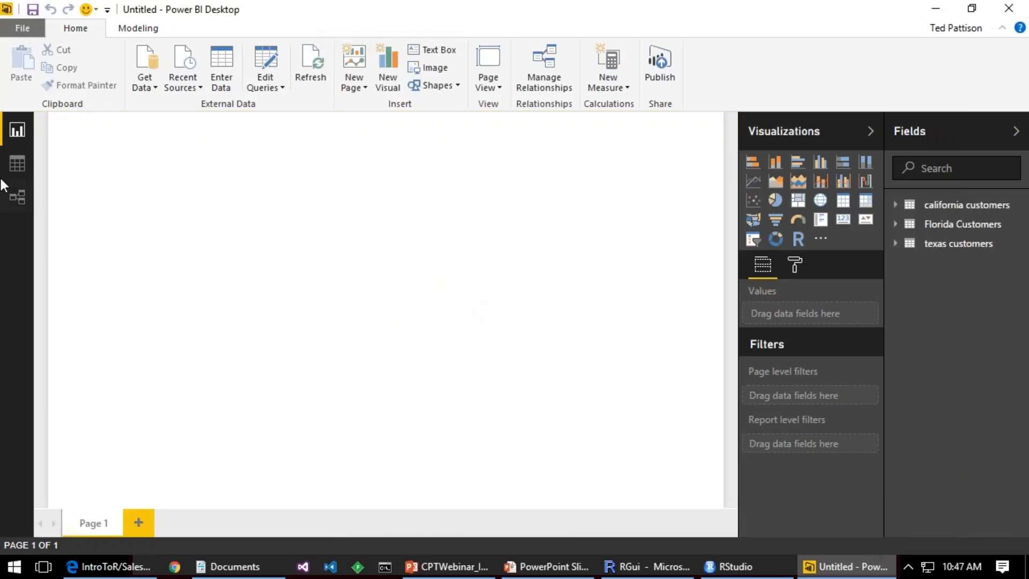
# Step: Check the imported customer data in the data view and start a Run R Script transformation on the Florida Customers query
pyautogui.click(22, 162)
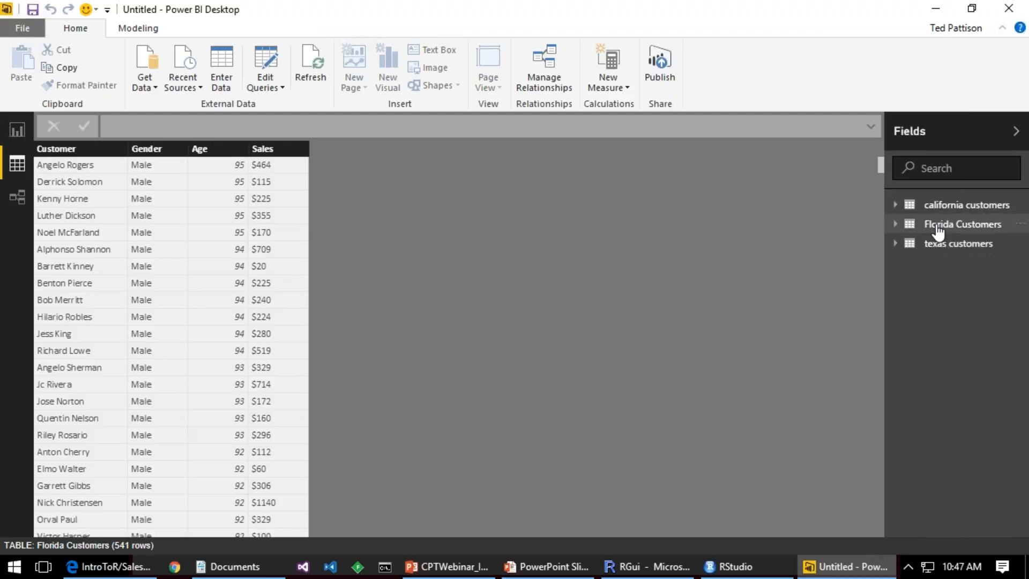
pyautogui.click(312, 69)
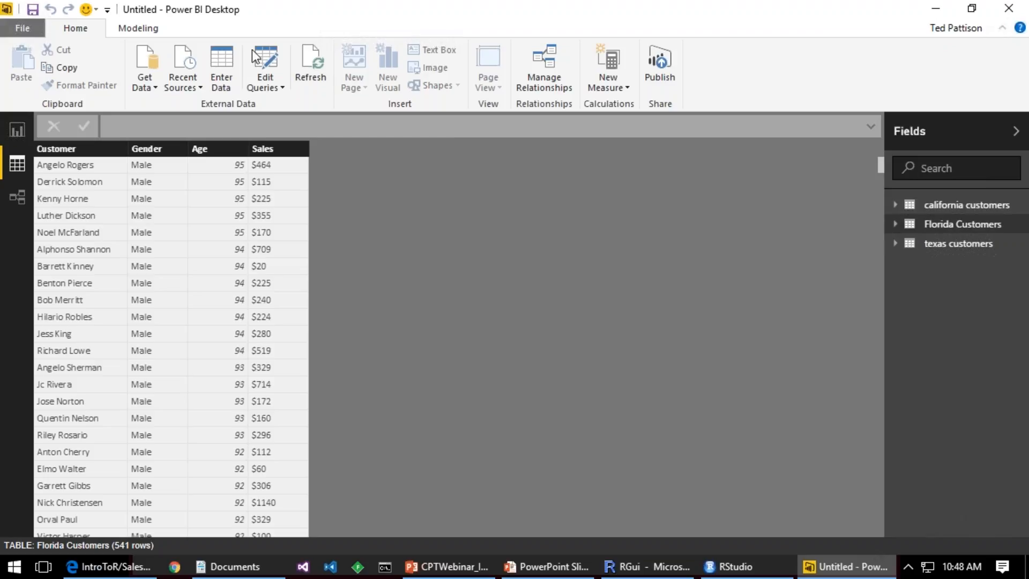
pyautogui.click(263, 59)
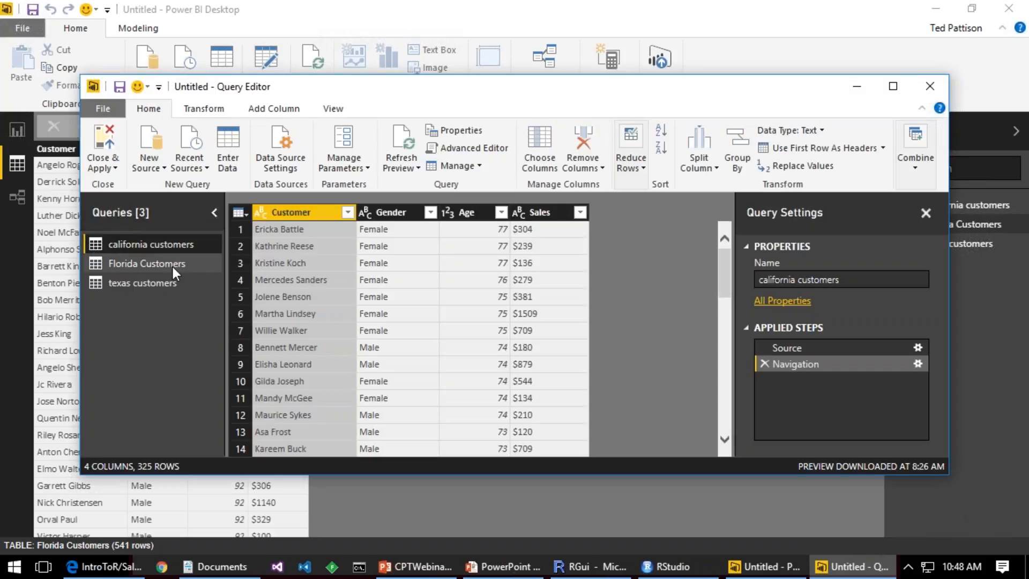
pyautogui.click(172, 264)
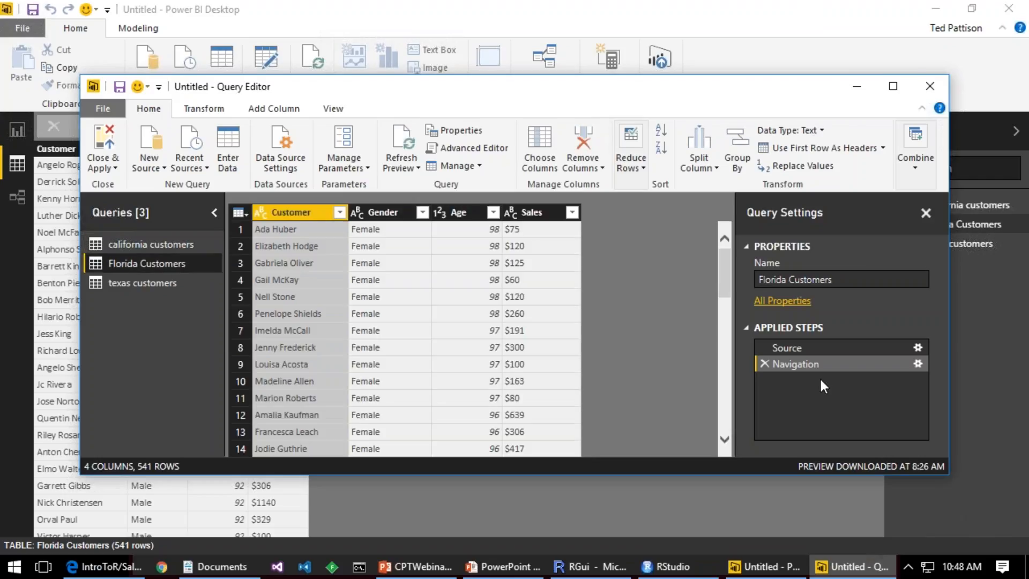
pyautogui.click(214, 109)
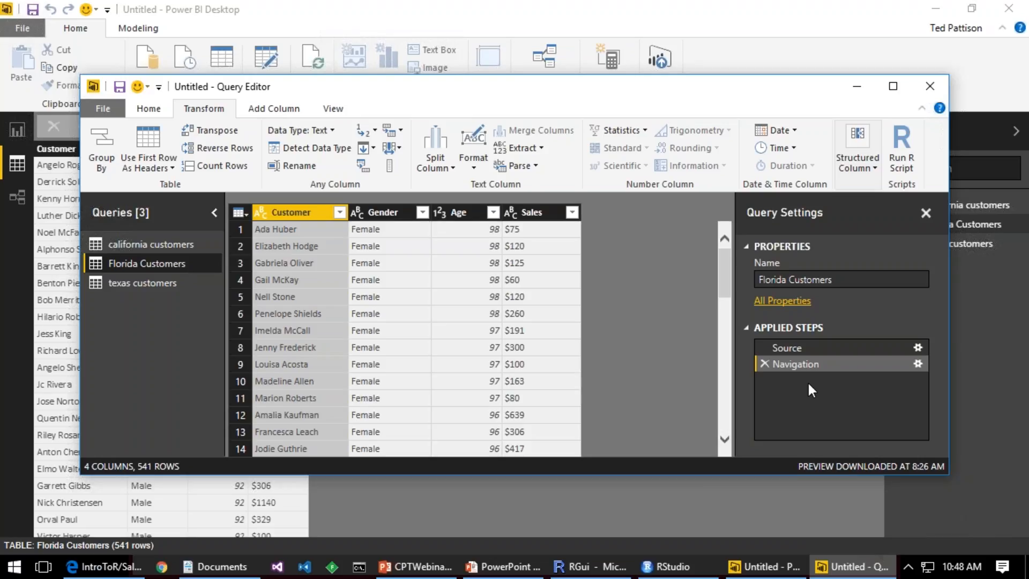
pyautogui.click(899, 143)
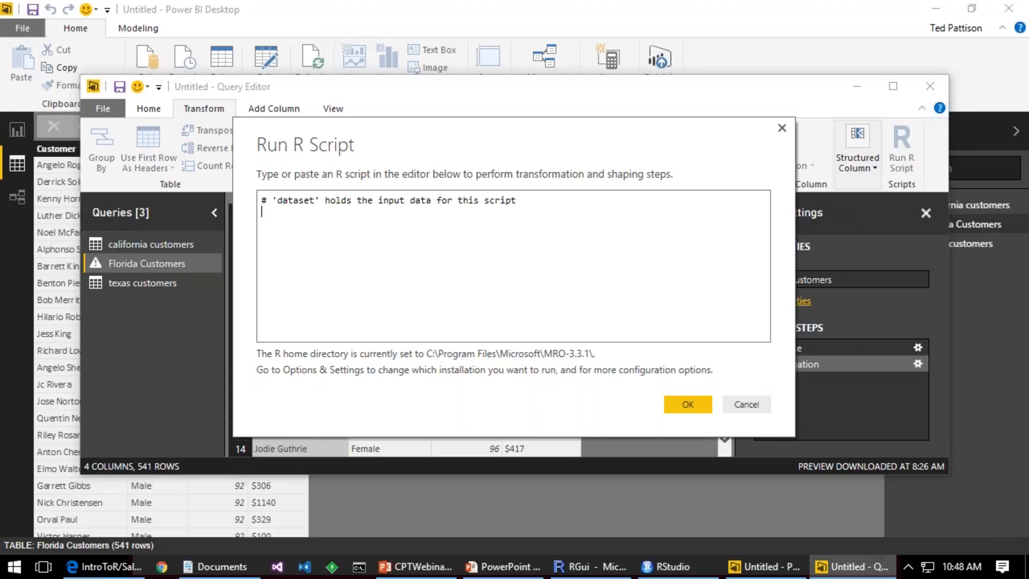
pyautogui.write('dataset')
pyautogui.press('Return')
pyautogui.press('Return')
pyautogui.write('output ')
pyautogui.write('<- ')
pyautogui.write('dat')
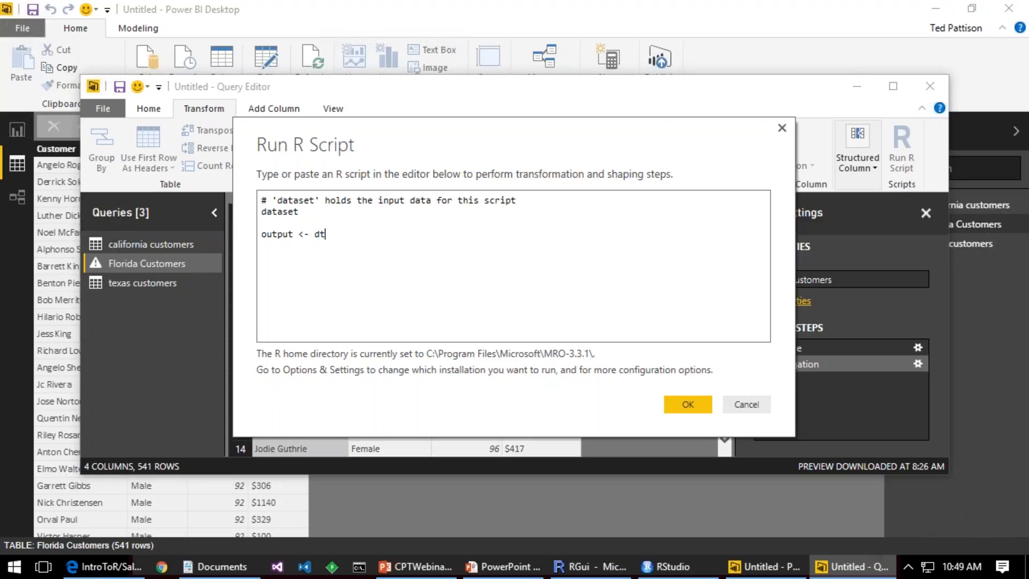
pyautogui.press('BackSpace')
pyautogui.press('BackSpace')
pyautogui.write('as')
pyautogui.press('BackSpace')
pyautogui.write('taset')
pyautogui.hotkey('shift', 'Home')
pyautogui.hotkey('shift', 'Up')
pyautogui.hotkey('shift', 'Up')
pyautogui.hotkey('shift', 'Up')
pyautogui.hotkey('shift', 'Down')
pyautogui.press('Delete')
# Step: Open 09_PBIDT_QueryTransform.R in RStudio and paste its code below the dataset comment in Power BI's Run R Script box
pyautogui.hotkey('alt', 'Tab')
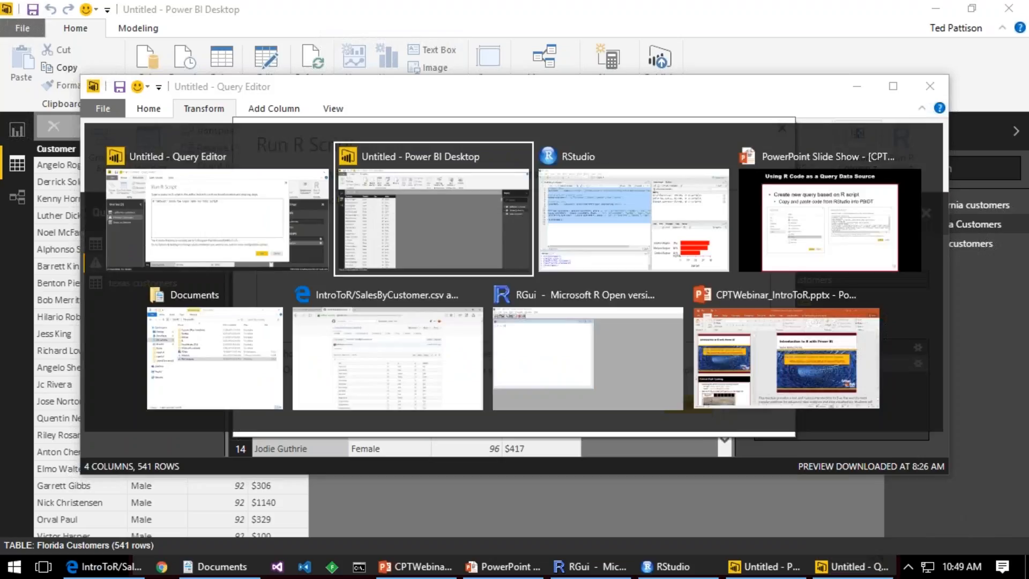
pyautogui.hotkey('alt', 'Tab')
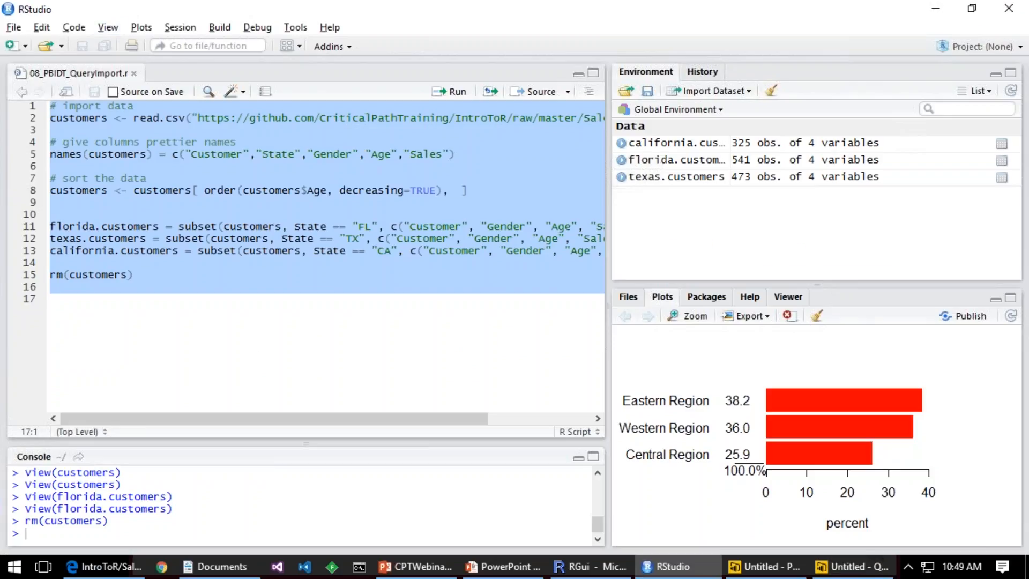
pyautogui.hotkey('ctrl', 'o')
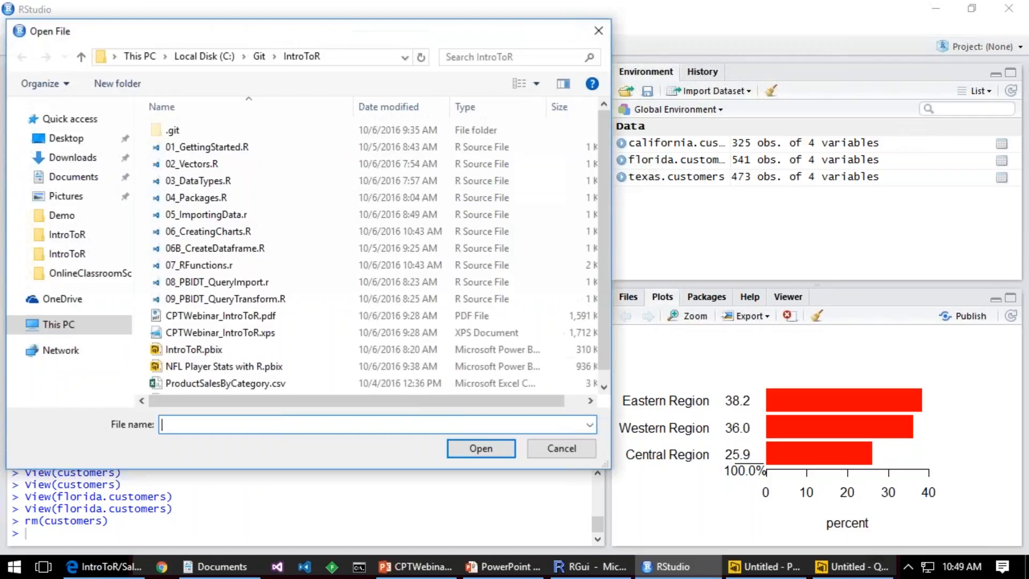
pyautogui.doubleClick(213, 303)
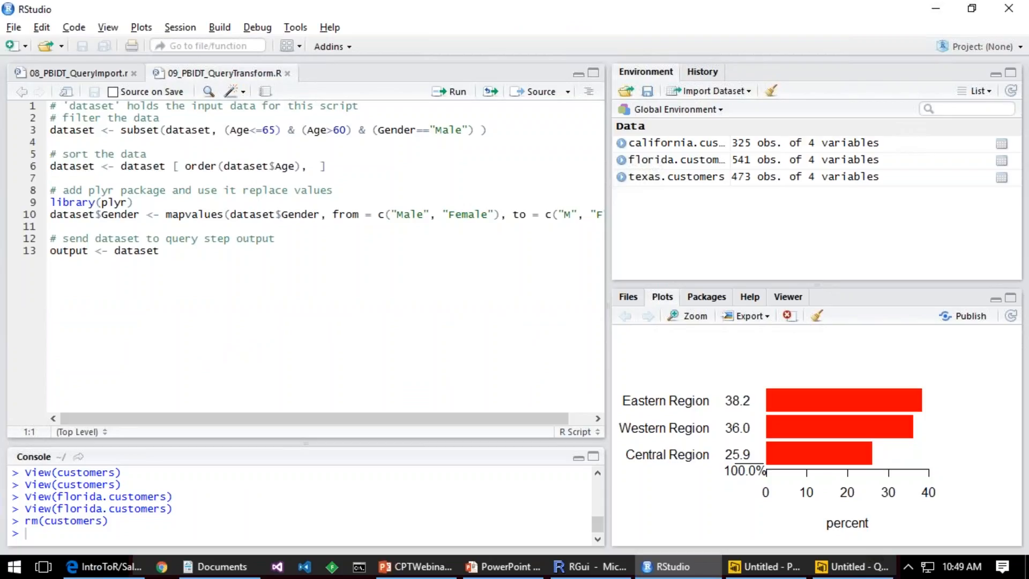
pyautogui.press('Down')
pyautogui.hotkey('ctrl', 'shift', 'End')
pyautogui.hotkey('ctrl', 'c')
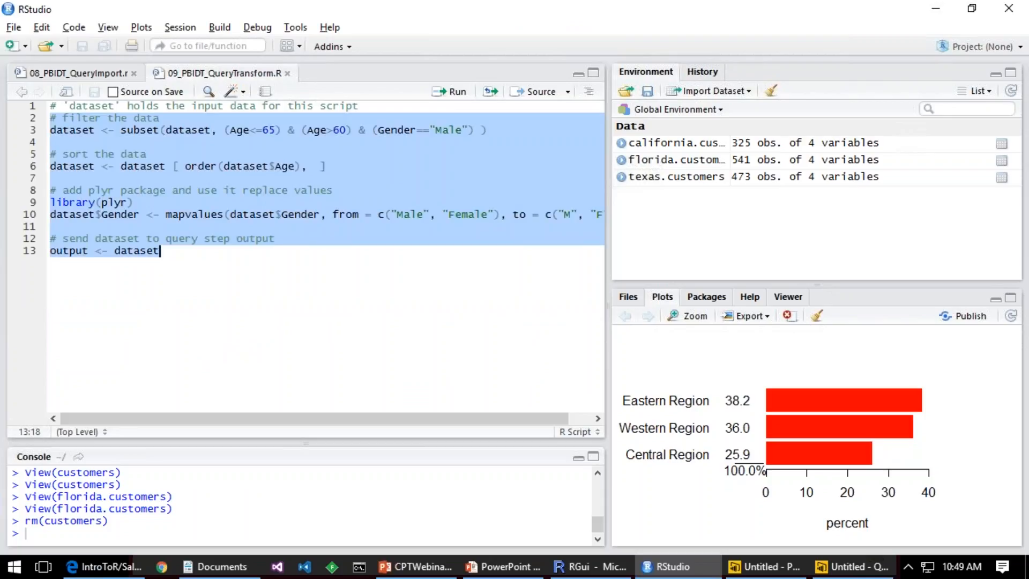
pyautogui.hotkey('alt', 'Tab')
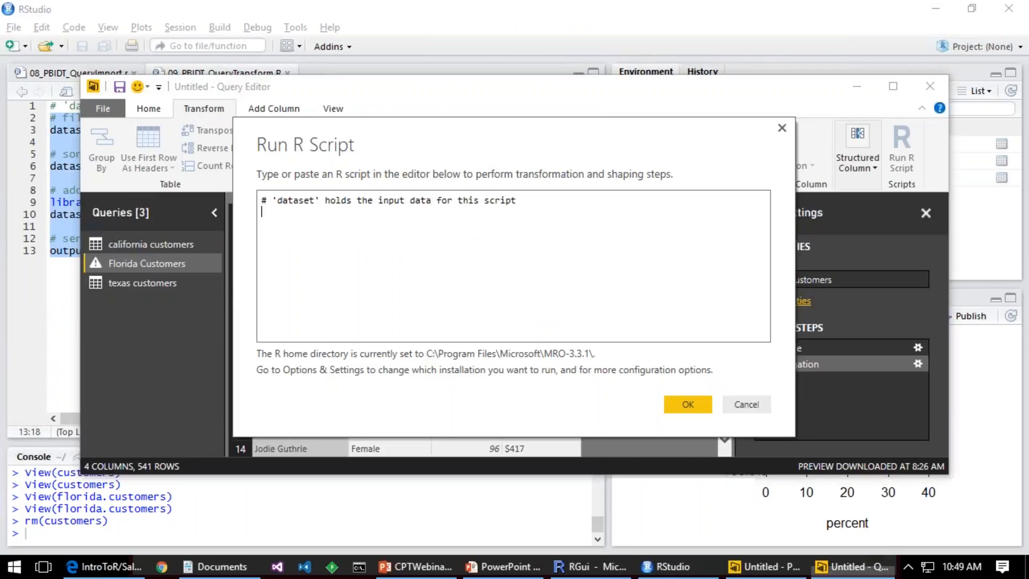
pyautogui.hotkey('ctrl', 'v')
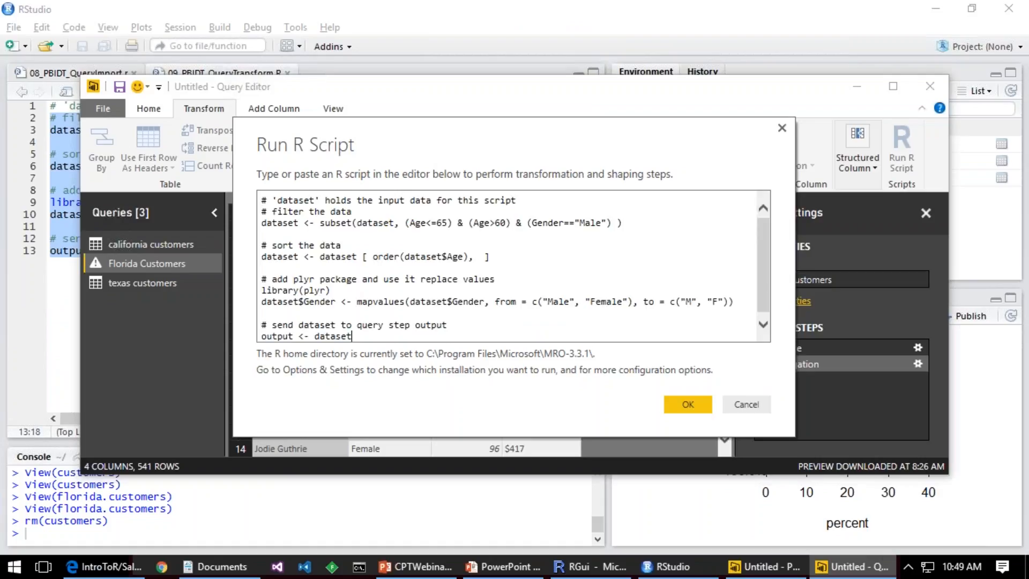
# Step: Examine the age and gender conditions in the subset line that filters the dataset
pyautogui.hotkey('ctrl', 'Home')
pyautogui.press('Down')
pyautogui.press('Down')
pyautogui.hotkey('ctrl', 'shift', 'Right')
pyautogui.press('Right')
pyautogui.hotkey('ctrl', 'Right')
pyautogui.hotkey('ctrl', 'Right')
pyautogui.hotkey('ctrl', 'Right')
pyautogui.hotkey('ctrl', 'shift', 'Right')
pyautogui.hotkey('shift', 'Left')
pyautogui.hotkey('shift', 'Right')
pyautogui.press('Left')
pyautogui.press('Left')
pyautogui.press('Left')
pyautogui.press('Right')
pyautogui.press('Right')
pyautogui.press('Right')
pyautogui.press('Right')
pyautogui.press('Right')
pyautogui.press('Right')
pyautogui.press('Right')
pyautogui.press('Right')
pyautogui.press('Right')
pyautogui.press('Right')
pyautogui.press('Right')
pyautogui.hotkey('shift', 'Right')
pyautogui.hotkey('shift', 'Right')
pyautogui.hotkey('shift', 'Right')
pyautogui.hotkey('shift', 'Right')
pyautogui.hotkey('shift', 'Right')
pyautogui.hotkey('shift', 'Right')
pyautogui.hotkey('shift', 'Right')
pyautogui.hotkey('shift', 'Right')
pyautogui.hotkey('shift', 'Right')
pyautogui.hotkey('shift', 'Right')
pyautogui.hotkey('shift', 'Right')
pyautogui.hotkey('shift', 'Right')
pyautogui.hotkey('shift', 'Right')
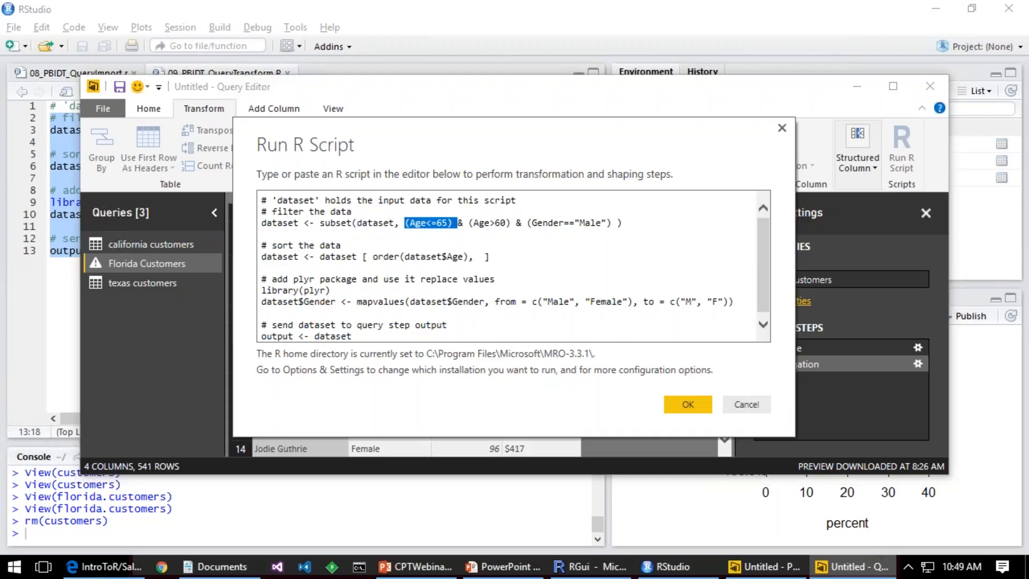
pyautogui.hotkey('shift', 'Right')
pyautogui.hotkey('shift', 'Right')
pyautogui.hotkey('shift', 'Right')
pyautogui.hotkey('shift', 'Right')
pyautogui.hotkey('shift', 'Right')
pyautogui.hotkey('shift', 'Right')
pyautogui.hotkey('shift', 'Right')
pyautogui.hotkey('shift', 'Right')
pyautogui.hotkey('shift', 'Right')
pyautogui.hotkey('shift', 'Right')
pyautogui.hotkey('shift', 'Right')
pyautogui.hotkey('shift', 'Right')
pyautogui.hotkey('shift', 'Right')
pyautogui.hotkey('shift', 'Right')
pyautogui.hotkey('shift', 'Right')
pyautogui.hotkey('shift', 'Right')
pyautogui.hotkey('shift', 'Right')
pyautogui.hotkey('shift', 'Right')
pyautogui.hotkey('shift', 'Right')
pyautogui.hotkey('shift', 'Right')
pyautogui.hotkey('shift', 'Right')
pyautogui.hotkey('shift', 'Right')
pyautogui.hotkey('shift', 'Right')
pyautogui.hotkey('shift', 'Right')
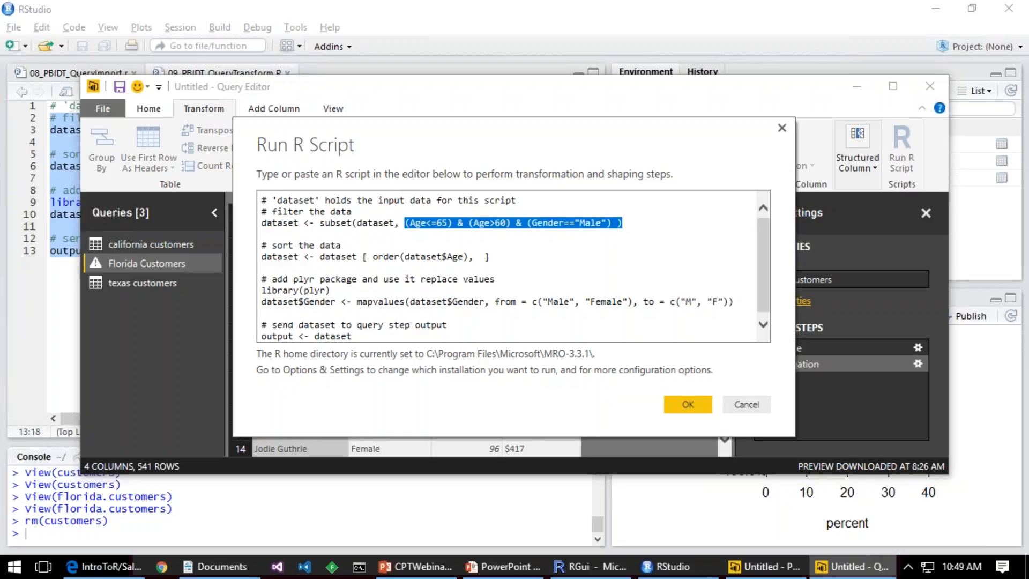
# Step: Examine the script's sort command, the plyr replacement of gender values and the output assignment
pyautogui.press('Down')
pyautogui.press('Down')
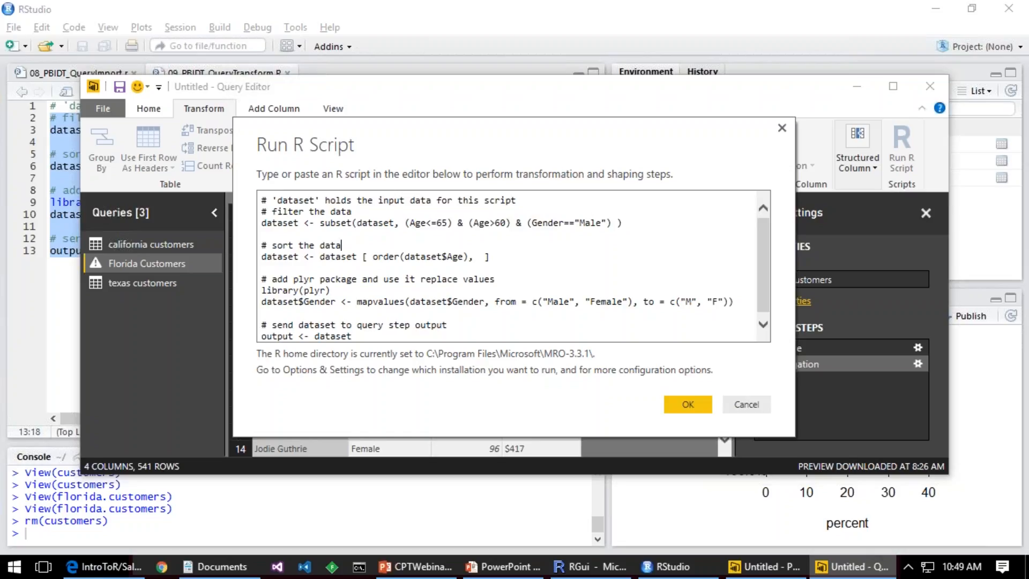
pyautogui.press('Down')
pyautogui.press('Down')
pyautogui.press('Down')
pyautogui.press('Down')
pyautogui.press('Down')
pyautogui.hotkey('shift', 'Left')
pyautogui.hotkey('shift', 'Left')
pyautogui.hotkey('shift', 'Left')
pyautogui.hotkey('shift', 'Left')
pyautogui.hotkey('shift', 'Left')
pyautogui.hotkey('shift', 'Left')
pyautogui.hotkey('shift', 'Left')
pyautogui.hotkey('shift', 'Left')
pyautogui.hotkey('shift', 'Left')
pyautogui.hotkey('shift', 'Left')
pyautogui.hotkey('shift', 'Left')
pyautogui.hotkey('shift', 'Left')
pyautogui.hotkey('shift', 'Left')
pyautogui.hotkey('shift', 'Left')
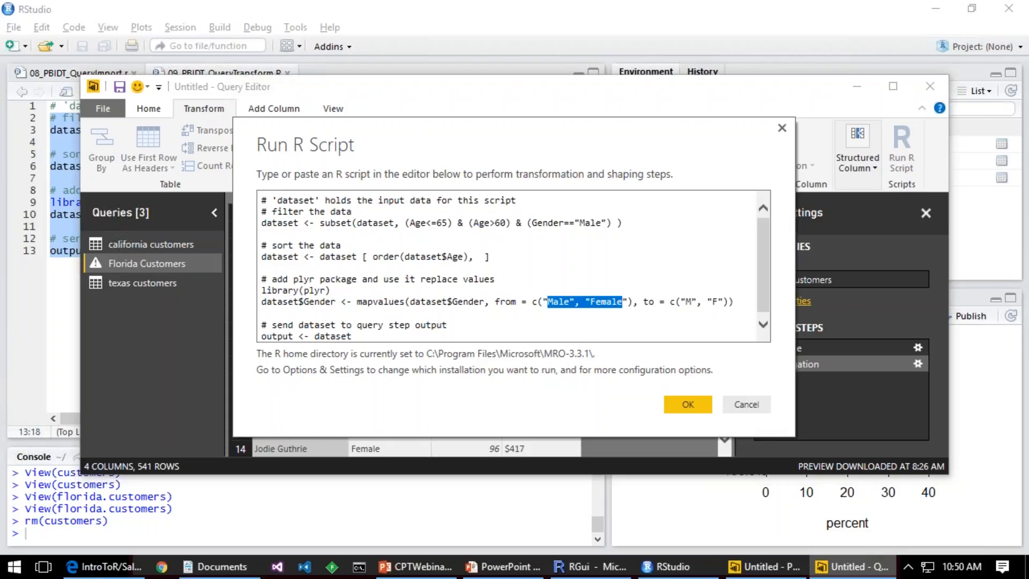
pyautogui.press('Down')
pyautogui.press('Down')
pyautogui.press('Down')
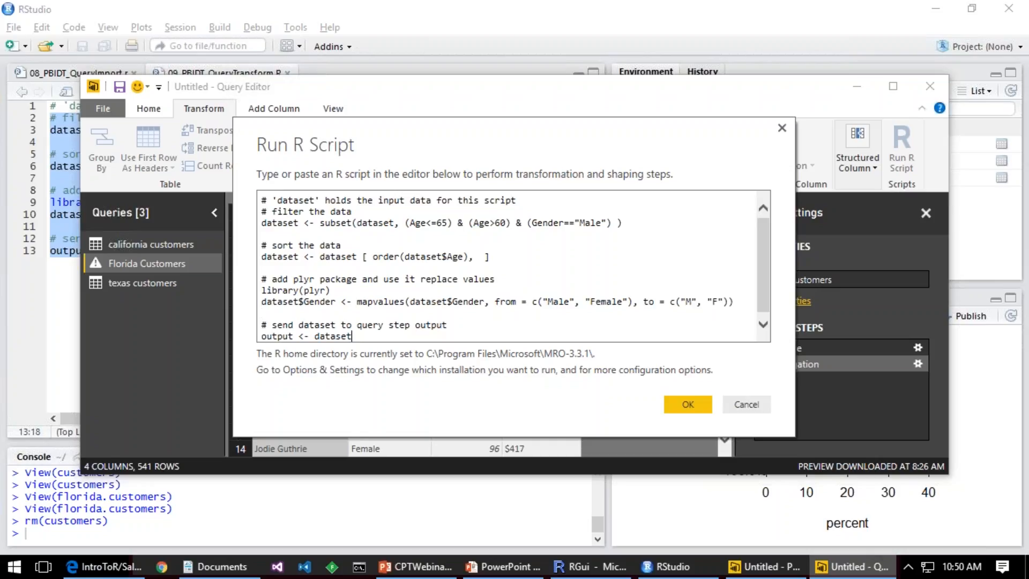
# Step: Execute the R script on Florida Customers and inspect the Run R Script and output applied steps
pyautogui.click(698, 402)
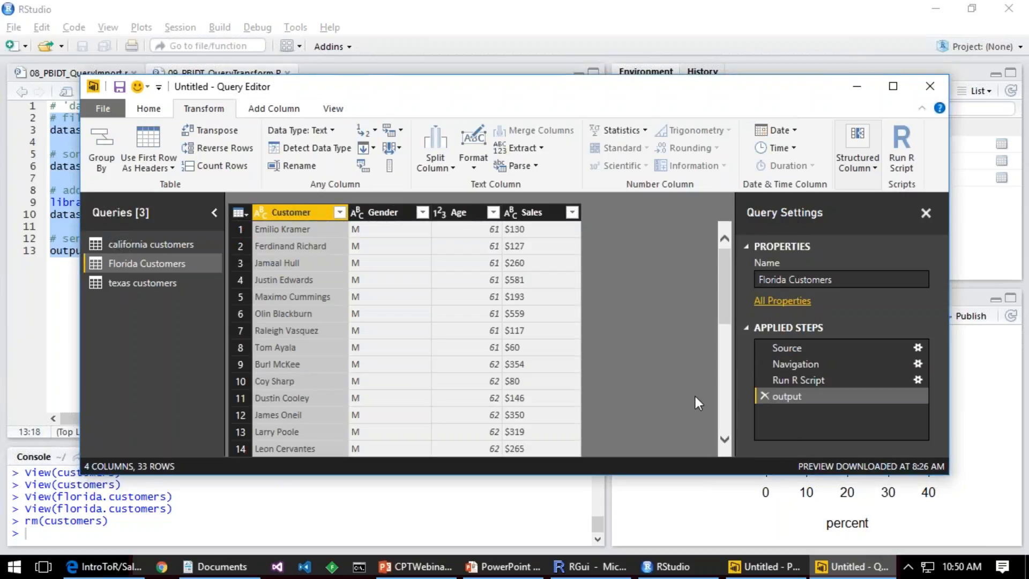
pyautogui.click(835, 378)
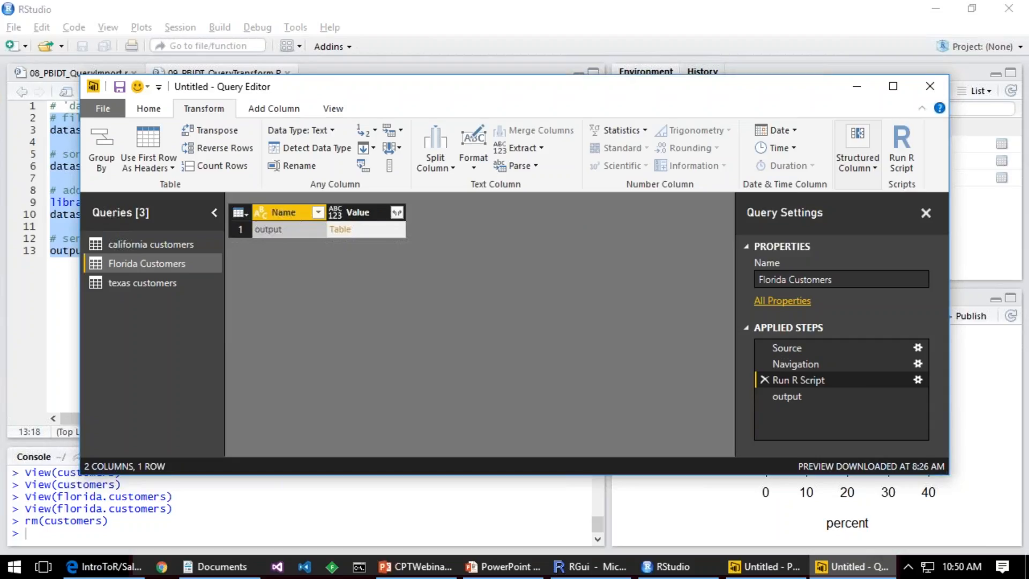
pyautogui.click(799, 395)
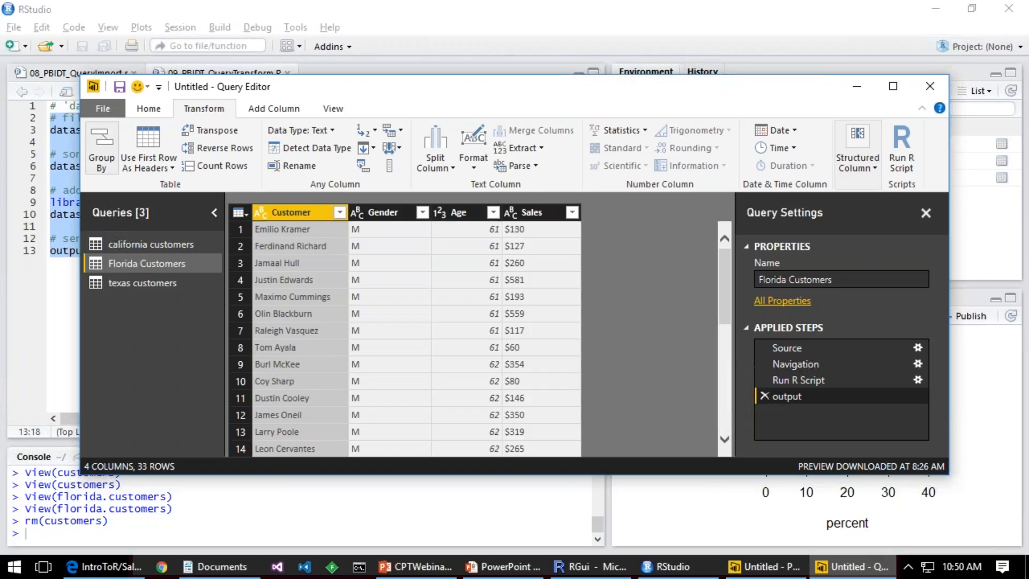
# Step: Apply the Florida Customers query changes to the report and close the Query Editor
pyautogui.click(105, 112)
pyautogui.click(134, 135)
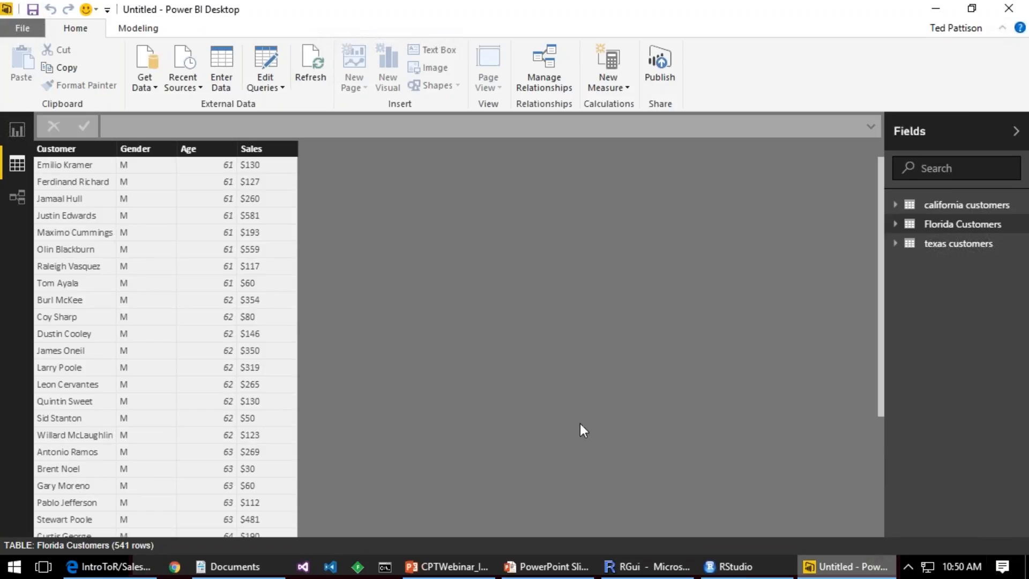
# Step: Open the report NFL Player Stats with R.pbix from the C:\Git\IntroToR folder
pyautogui.click(27, 24)
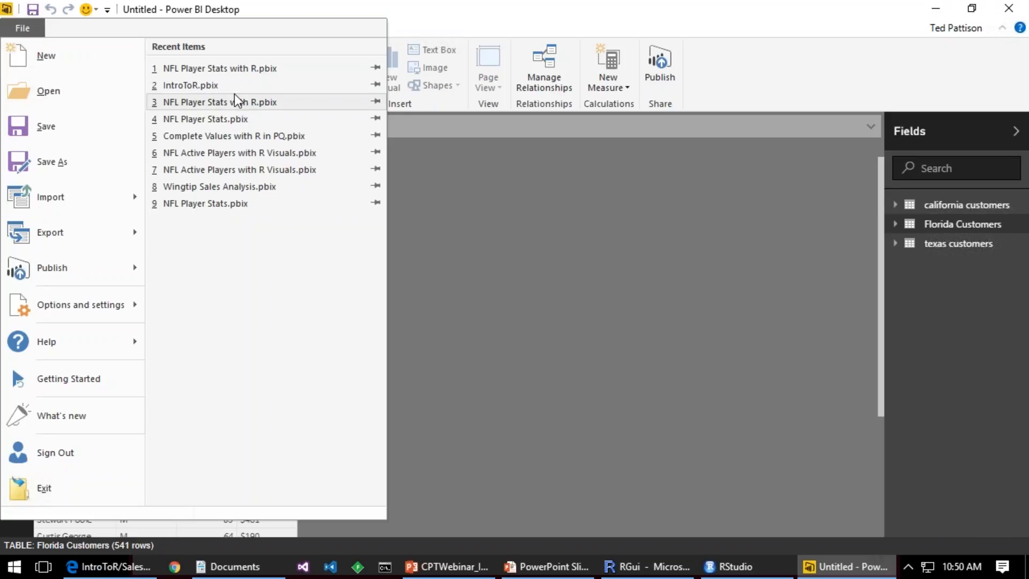
pyautogui.click(83, 92)
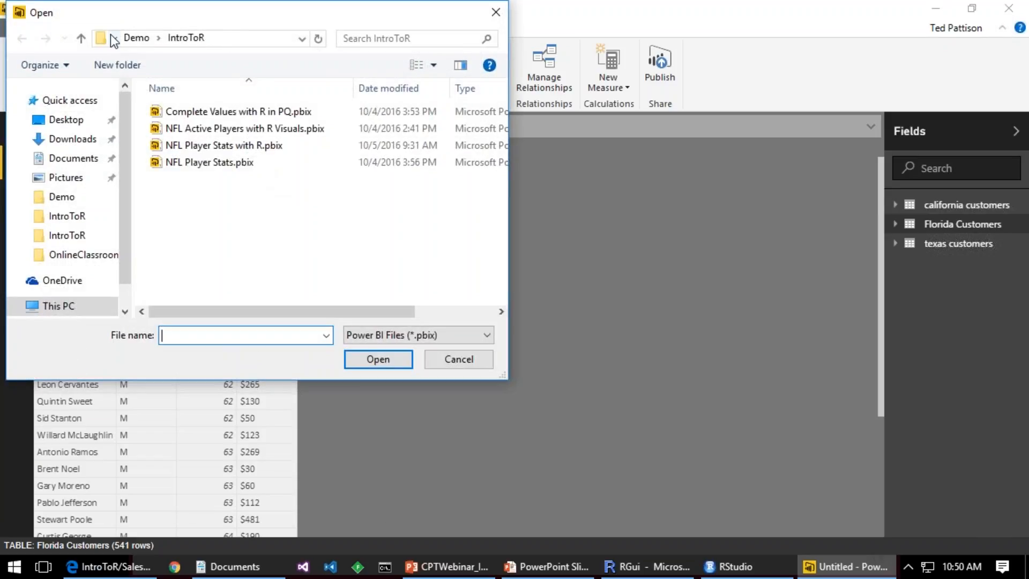
pyautogui.click(136, 37)
pyautogui.click(153, 37)
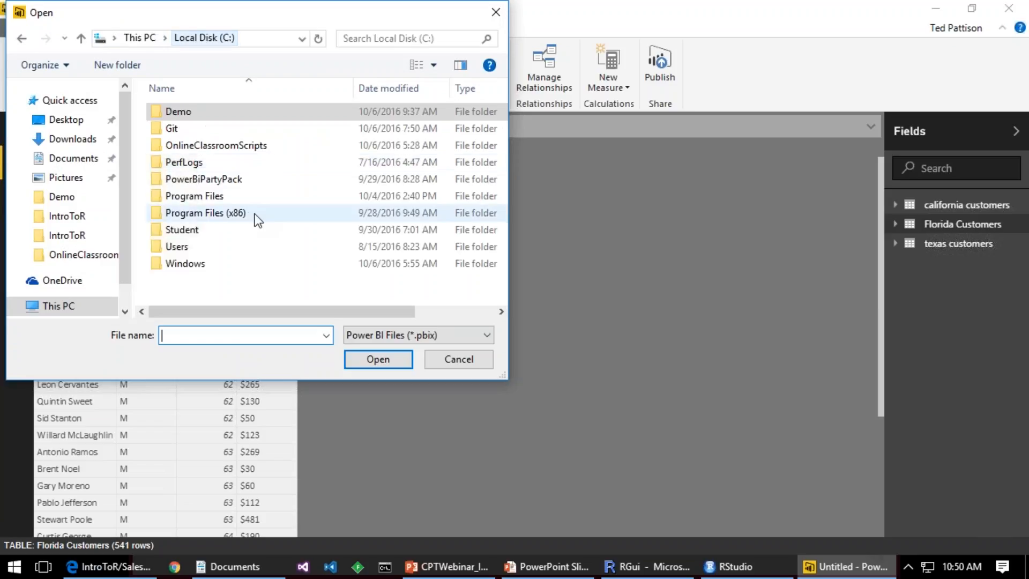
pyautogui.doubleClick(205, 129)
pyautogui.doubleClick(205, 111)
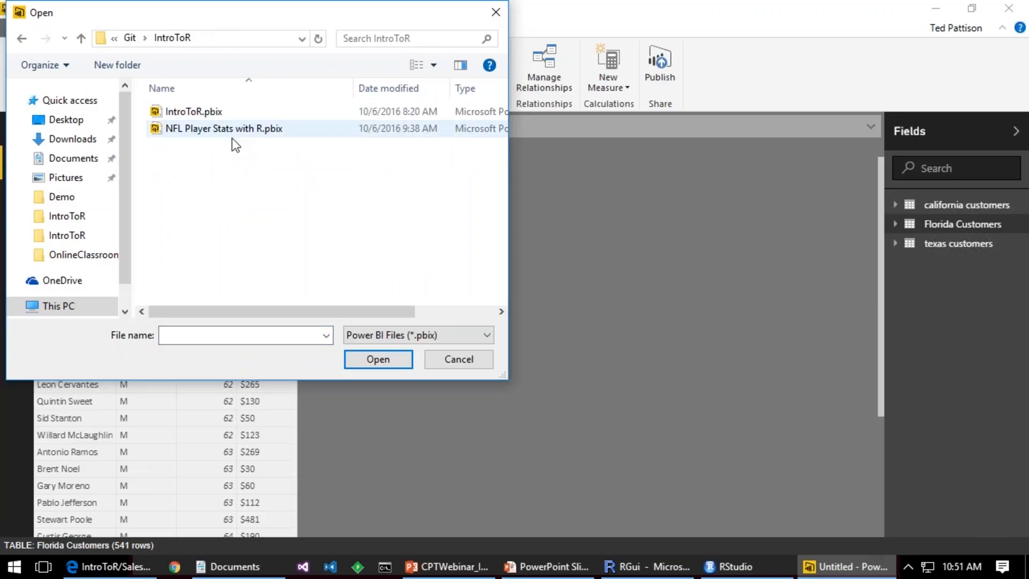
pyautogui.doubleClick(246, 130)
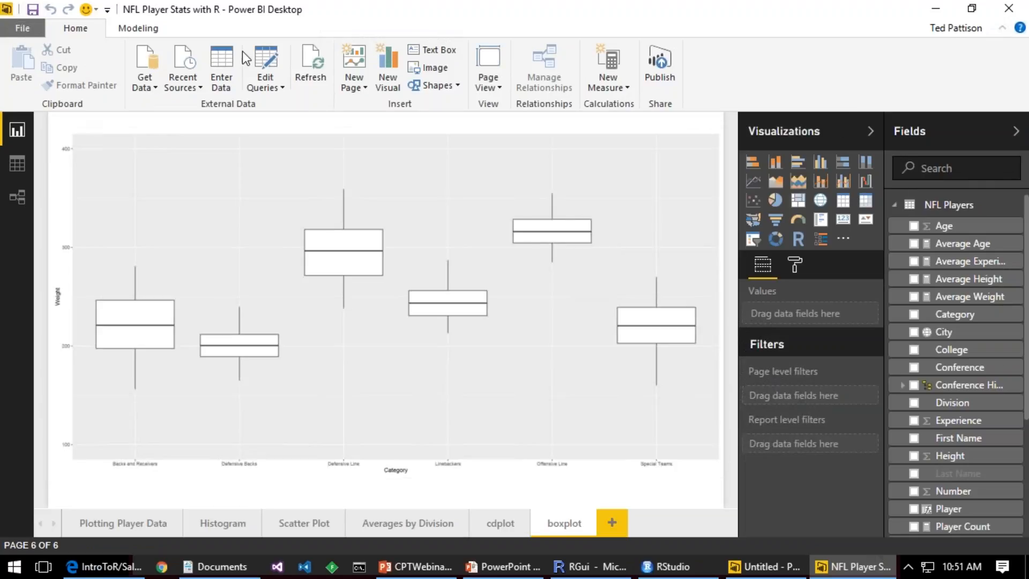
# Step: Look through the NFL report's source queries in an enlarged Query Editor window and close it
pyautogui.click(266, 66)
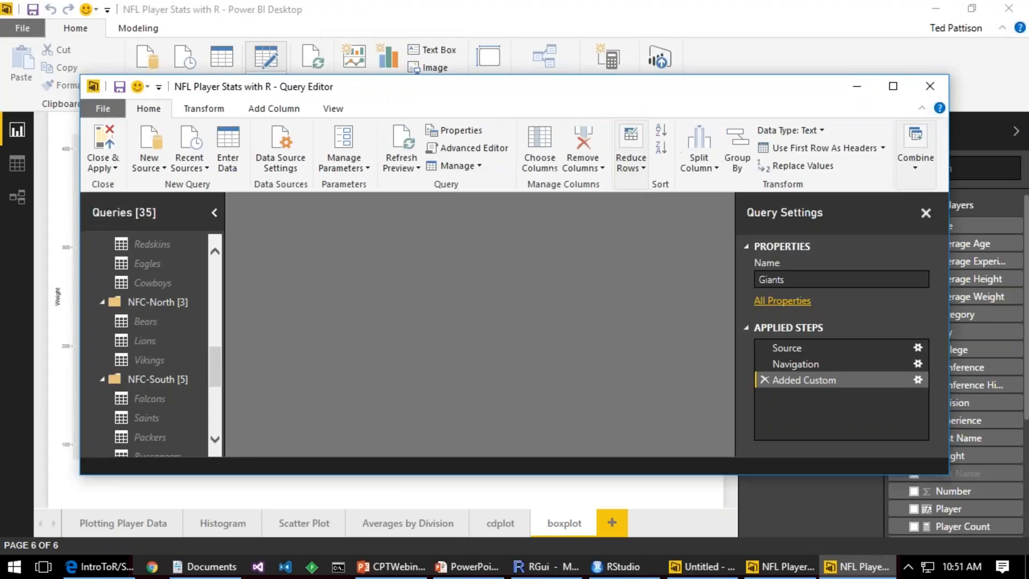
pyautogui.moveTo(278, 88); pyautogui.dragTo(272, 21)
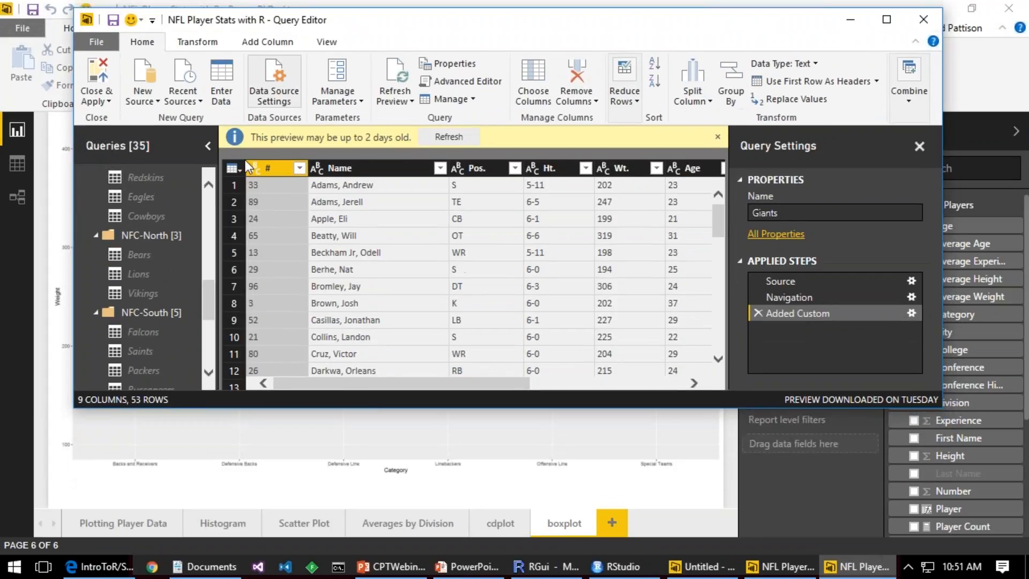
pyautogui.moveTo(306, 410); pyautogui.dragTo(301, 530)
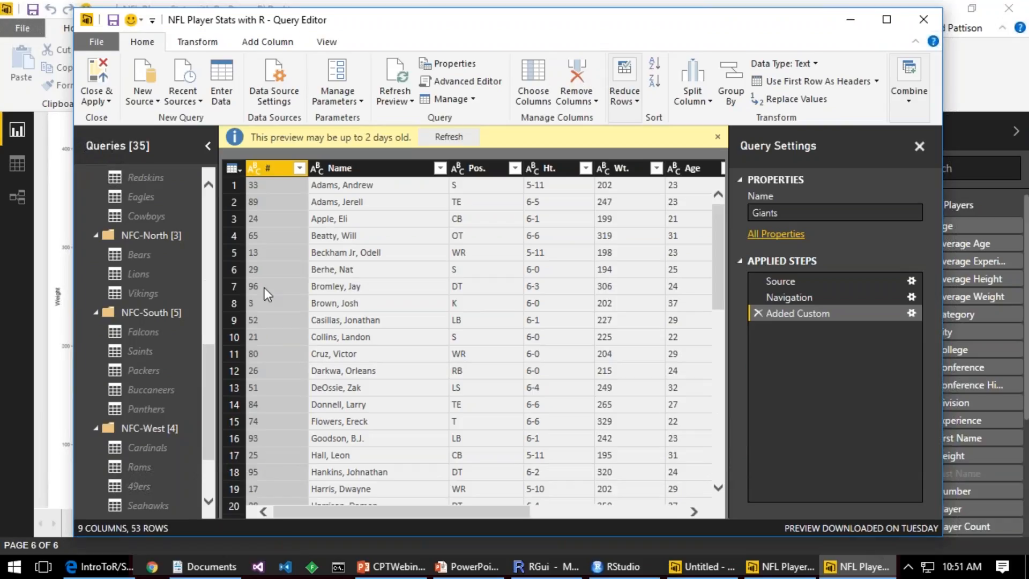
pyautogui.scroll(8, 210, 209)
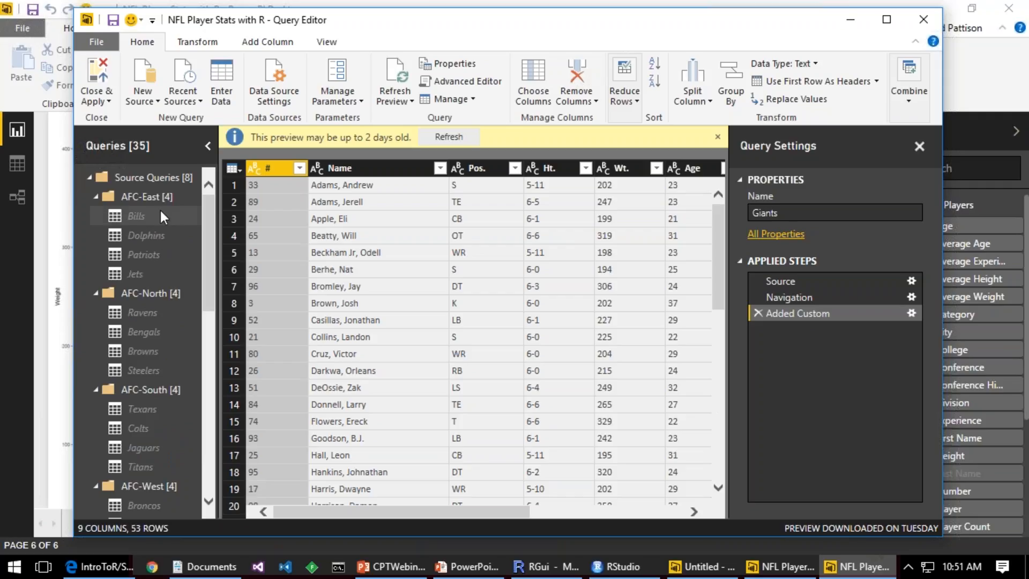
pyautogui.click(924, 20)
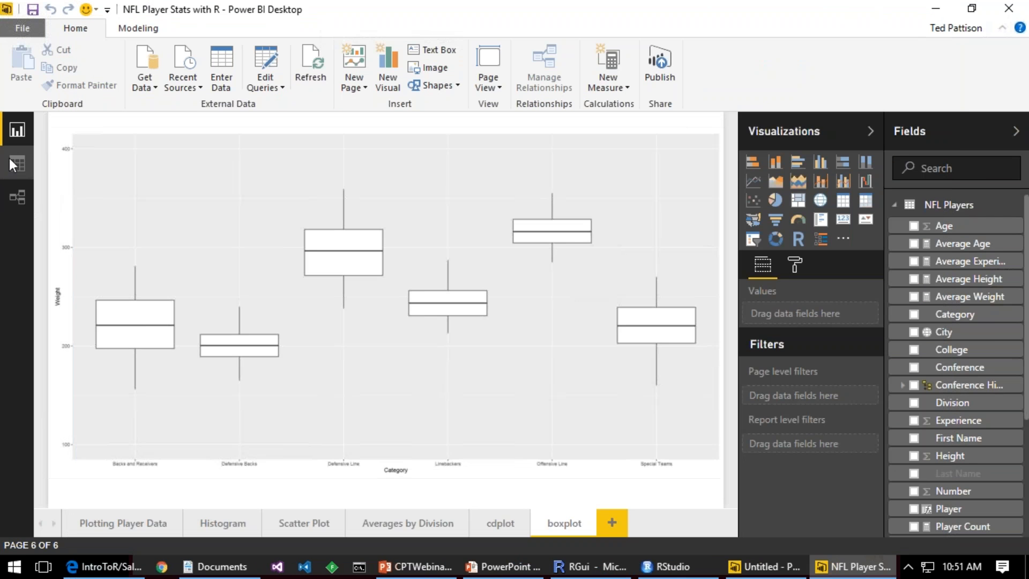
# Step: View the NFL Players table in the data view and return to the report's boxplot page
pyautogui.click(17, 164)
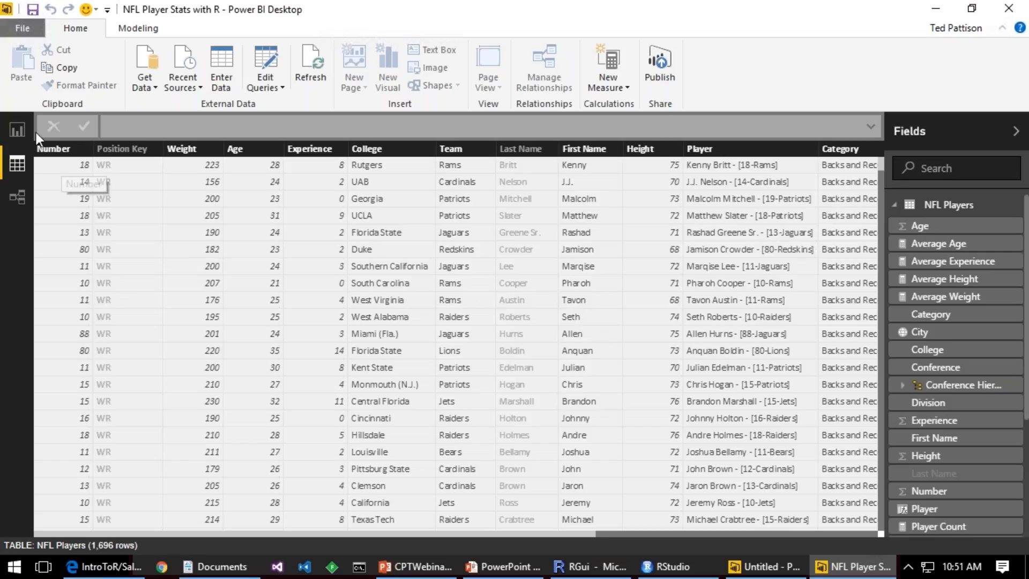
pyautogui.click(17, 133)
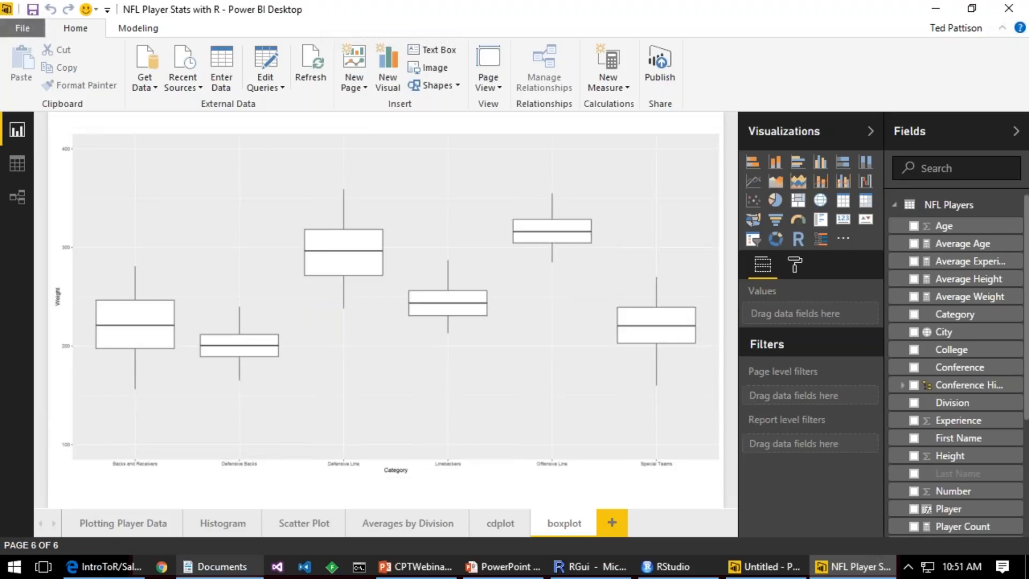
# Step: View the Plotting Player Data page and the R script behind its scatter plot matrix
pyautogui.click(143, 523)
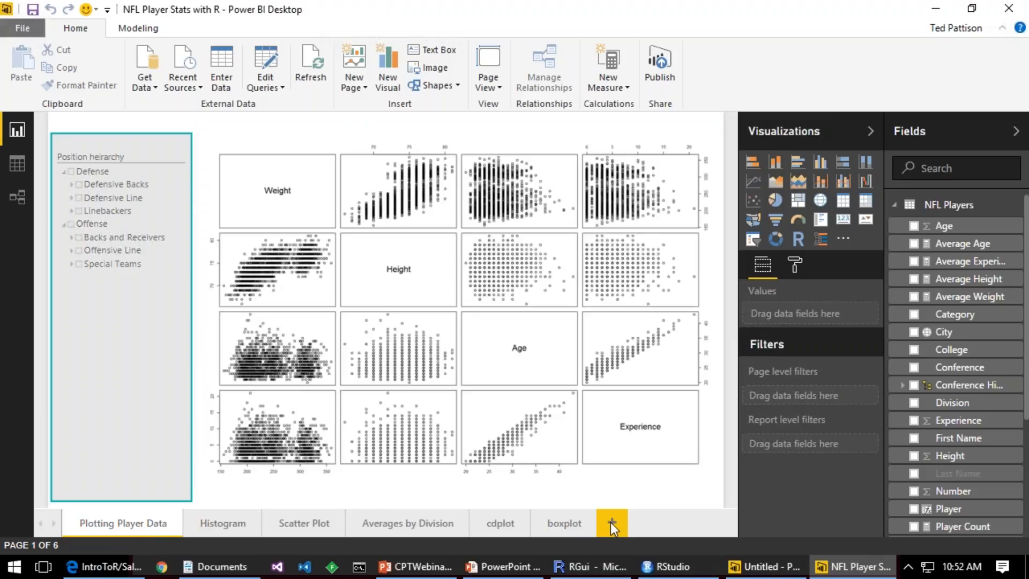
pyautogui.click(271, 149)
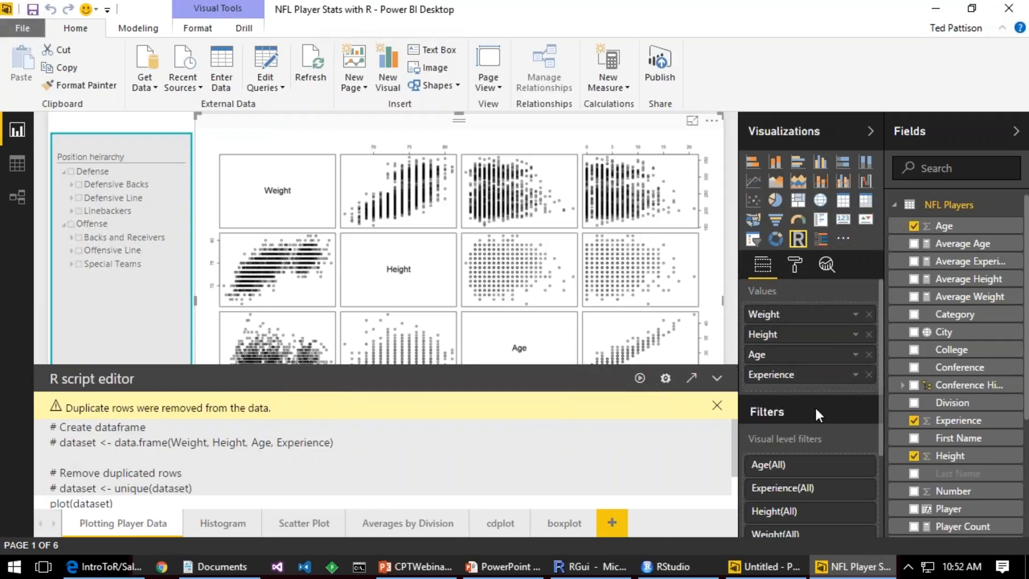
# Step: Add a new report page with an R visual widened across most of the canvas, and make the R script editor taller
pyautogui.click(611, 528)
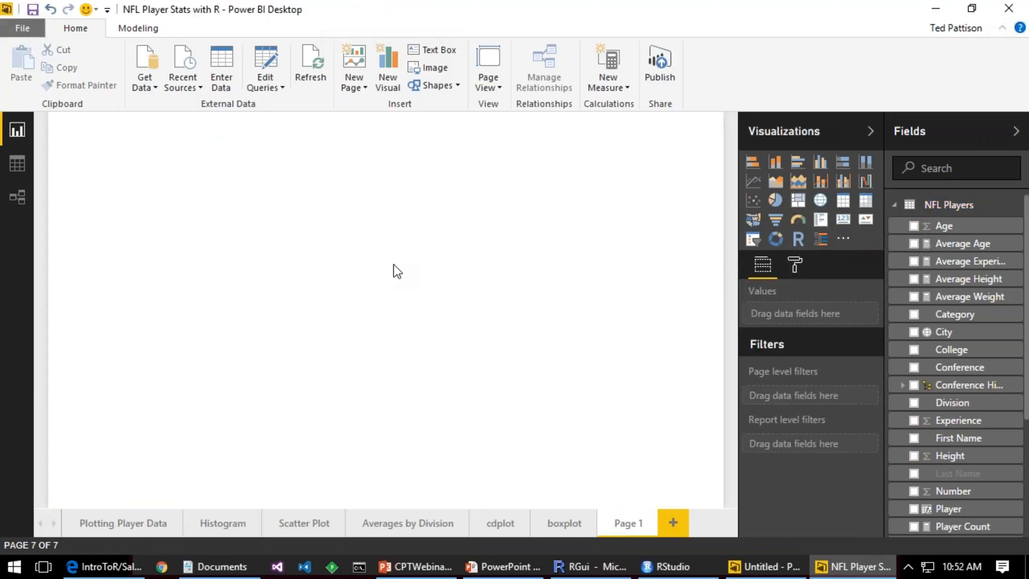
pyautogui.click(798, 239)
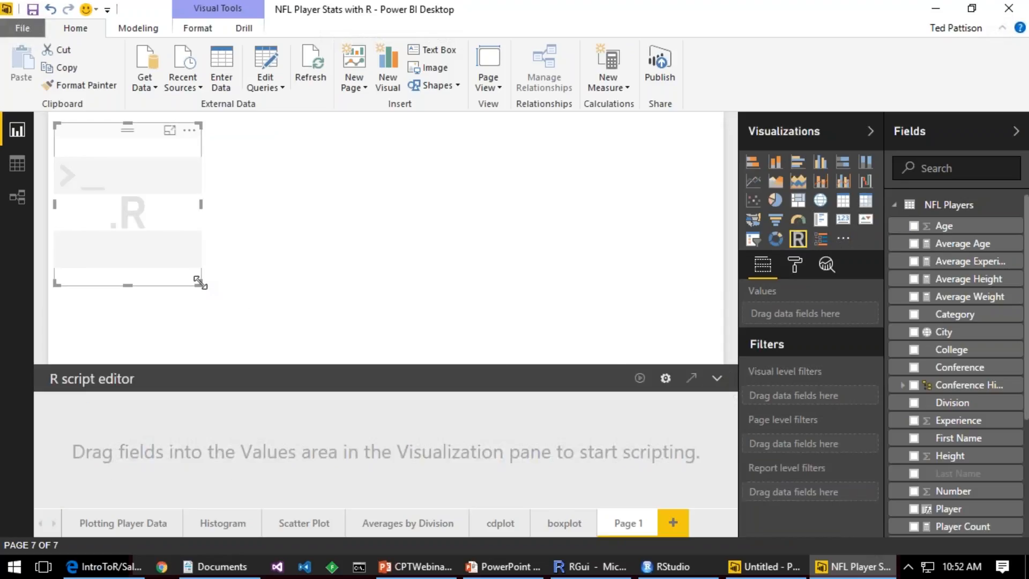
pyautogui.moveTo(200, 281); pyautogui.dragTo(612, 320)
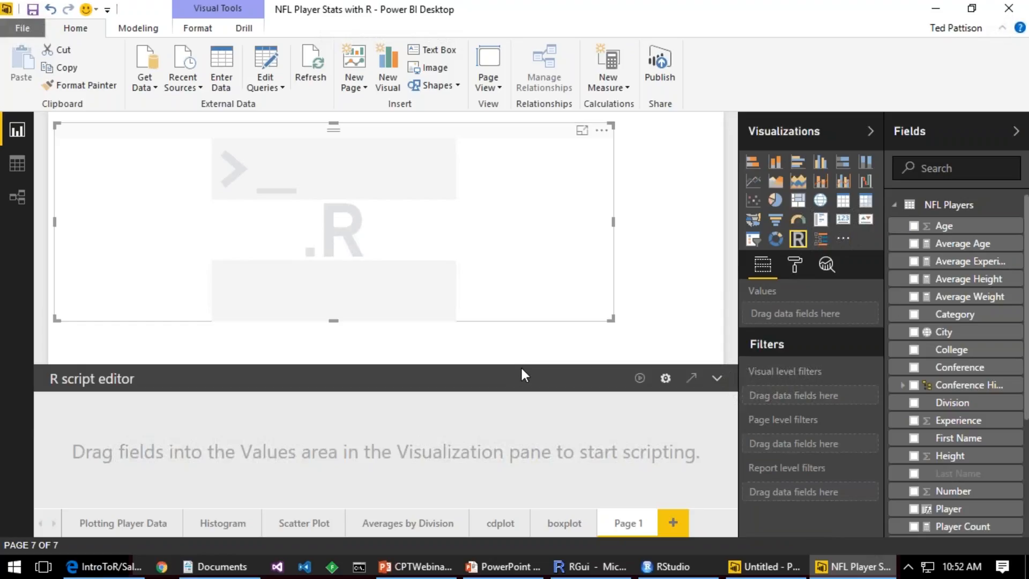
pyautogui.moveTo(519, 365); pyautogui.dragTo(522, 327)
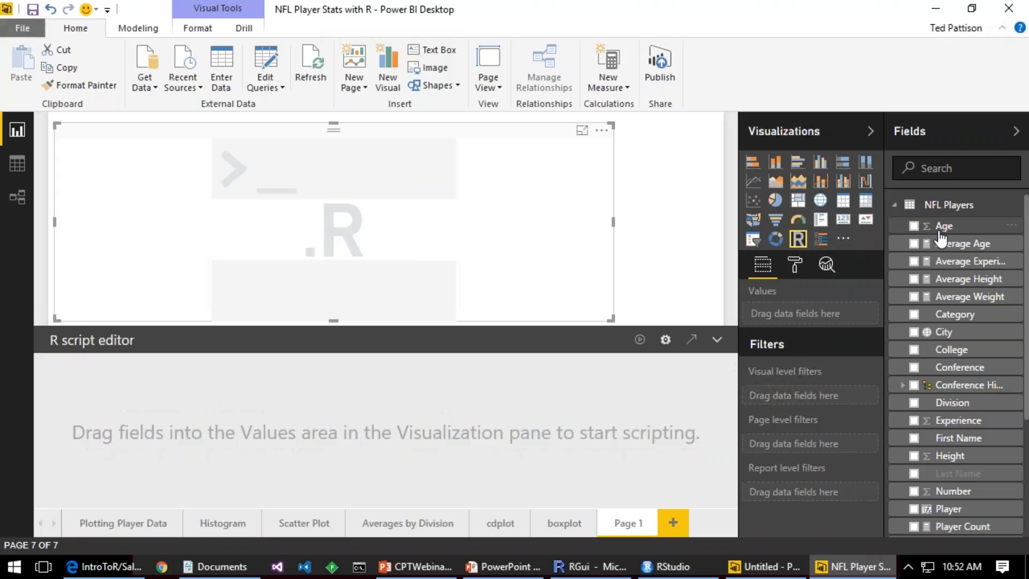
# Step: Add the Age, Weight, Height and Number fields from NFL Players to the R visual's values
pyautogui.moveTo(940, 235); pyautogui.dragTo(839, 320)
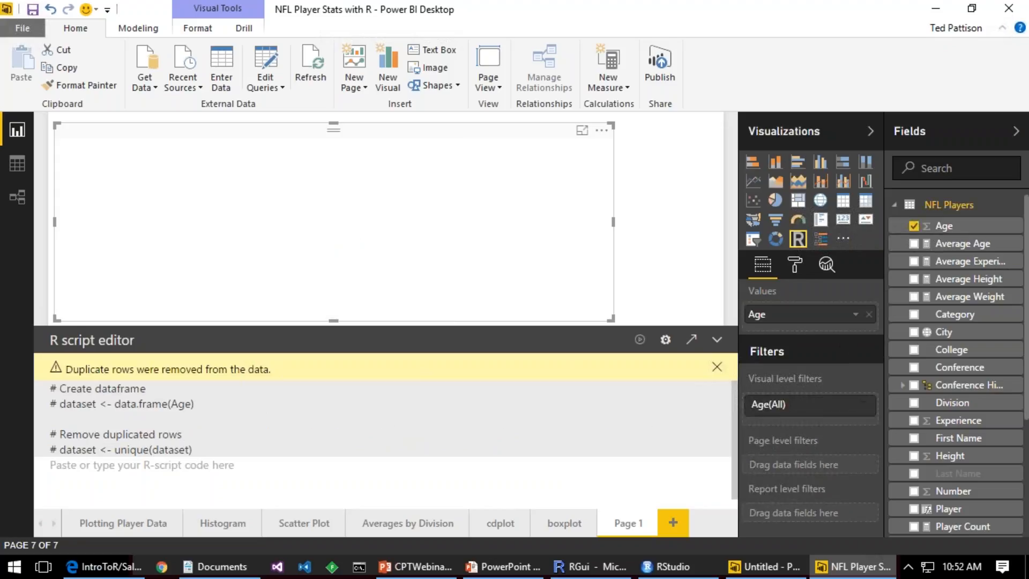
pyautogui.scroll(-5, 943, 482)
pyautogui.moveTo(943, 490); pyautogui.dragTo(822, 335)
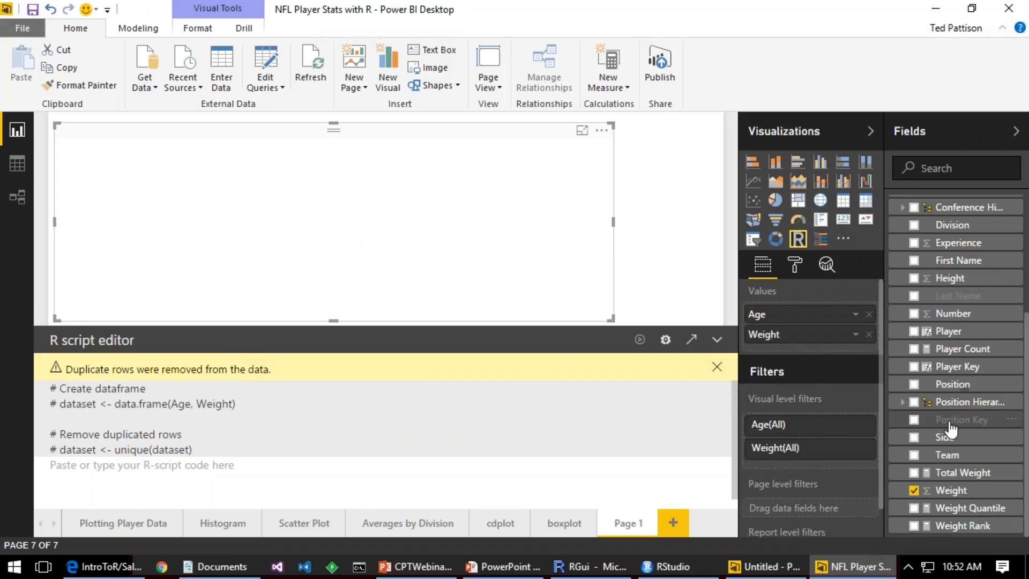
pyautogui.scroll(3, 957, 461)
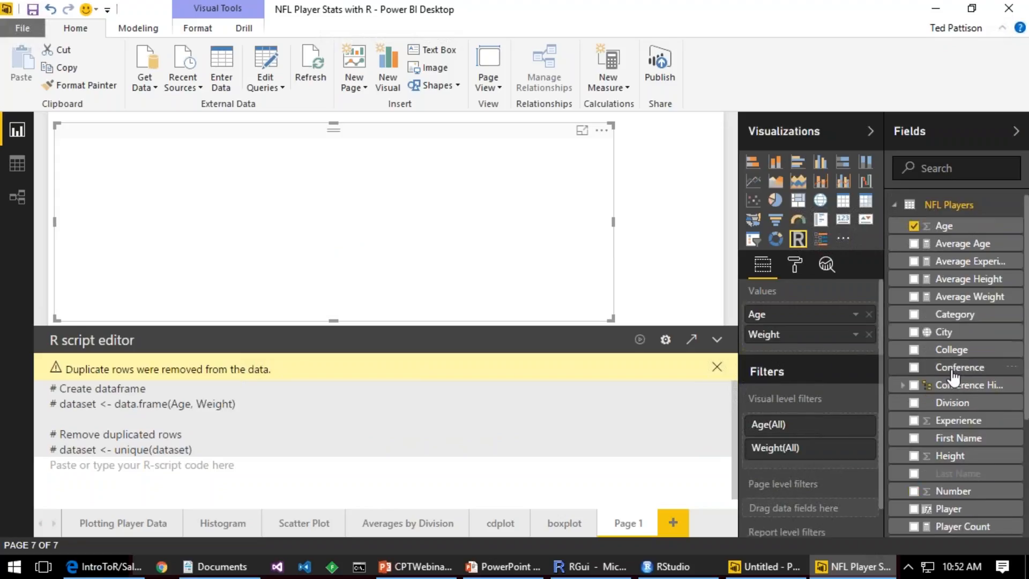
pyautogui.moveTo(949, 455); pyautogui.dragTo(825, 347)
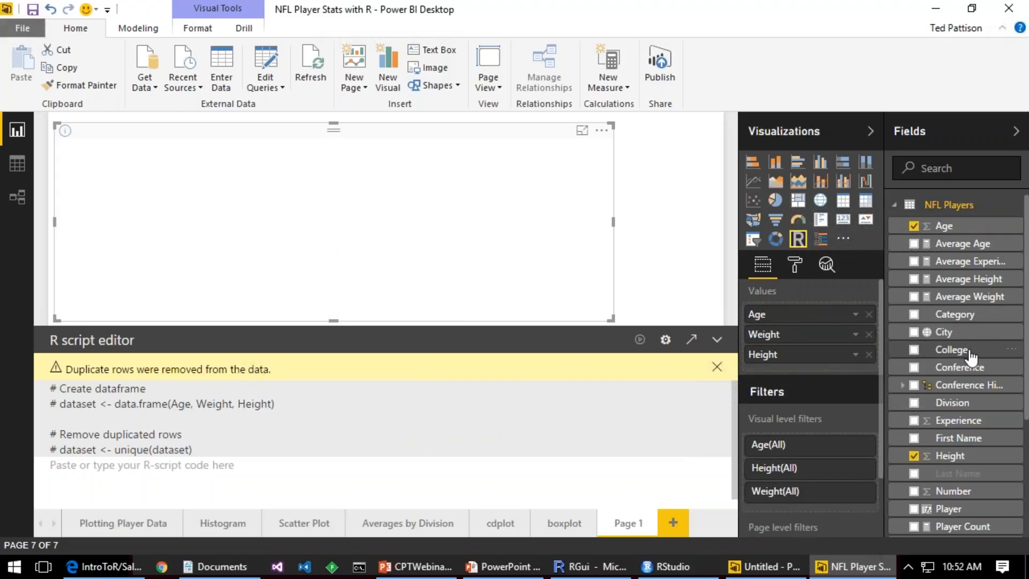
pyautogui.scroll(-3, 971, 362)
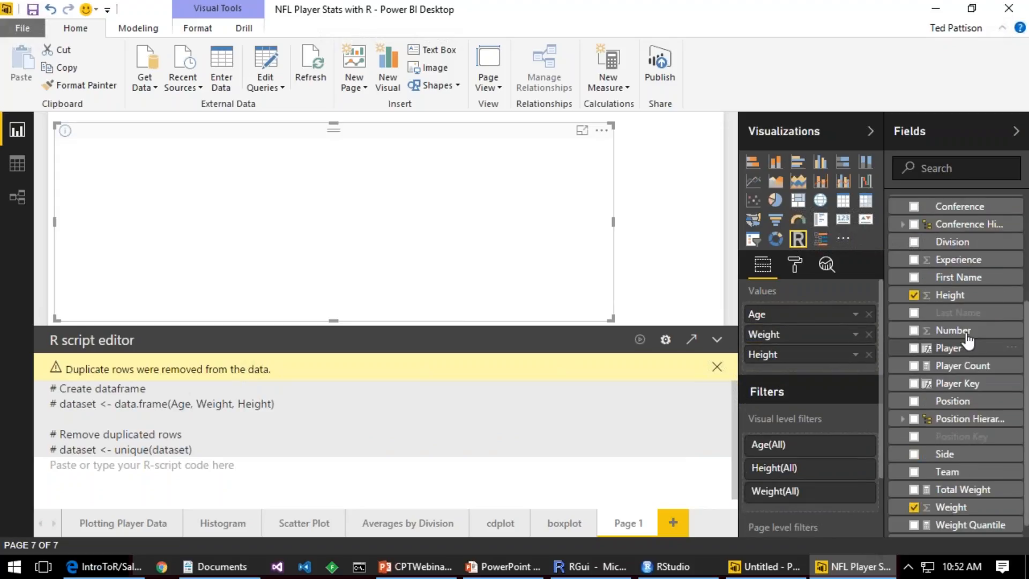
pyautogui.moveTo(968, 340); pyautogui.dragTo(854, 368)
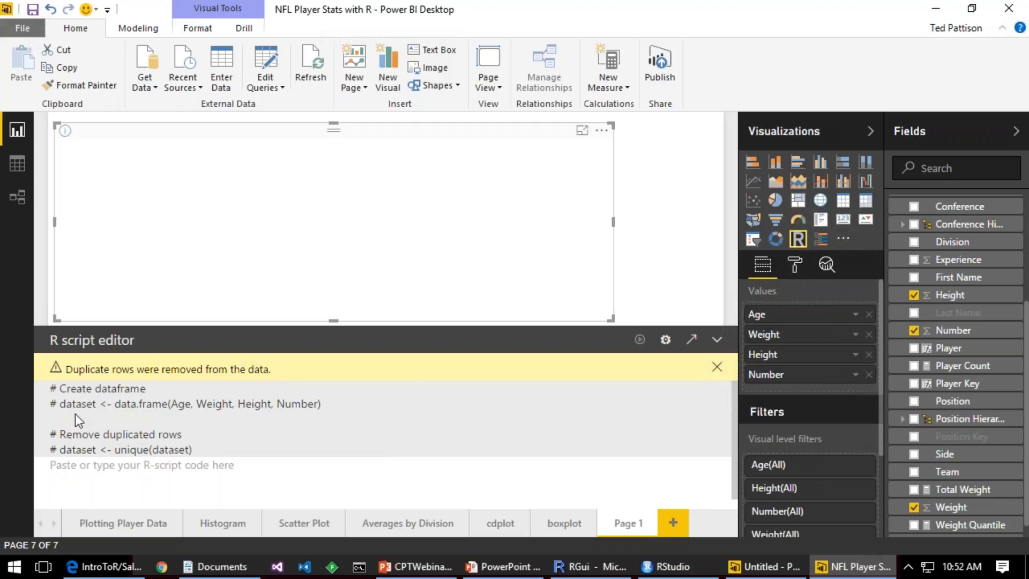
# Step: Enter plot(dataset) as the visual's R script and run it
pyautogui.click(93, 474)
pyautogui.write('plot(data')
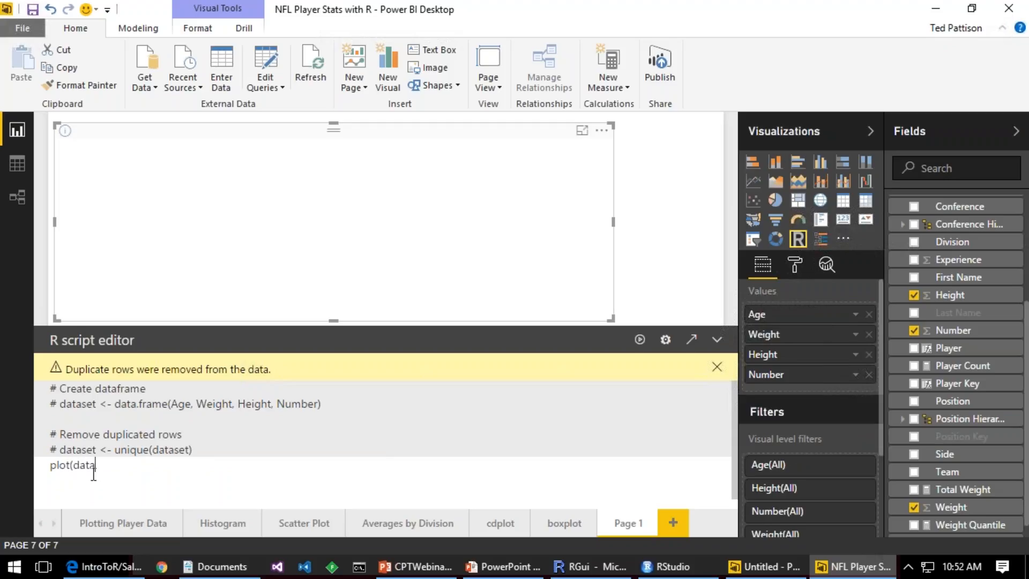
pyautogui.write('set)')
pyautogui.click(639, 340)
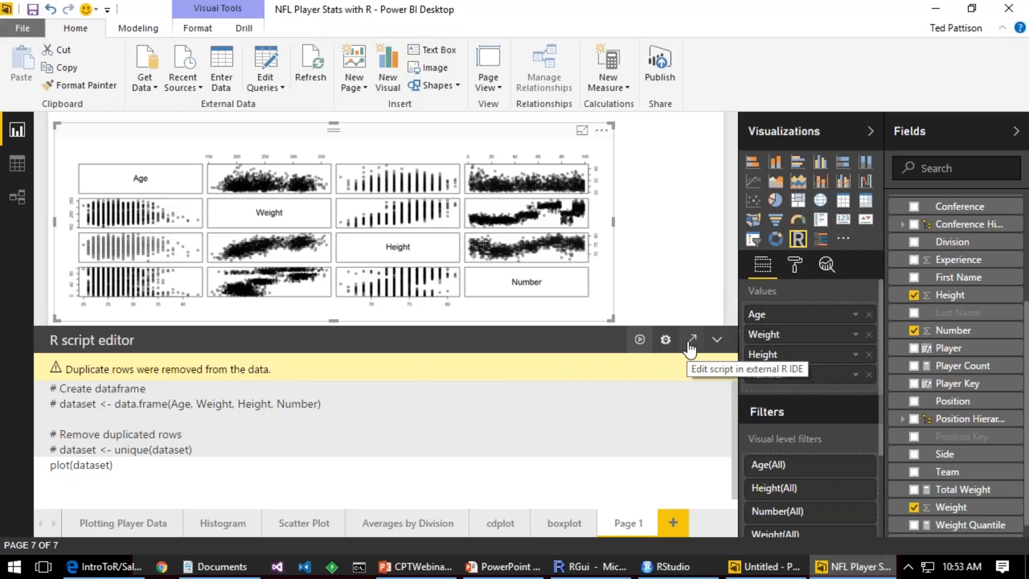
# Step: Switch to the PowerPoint slide show, advance to the New R Features in September Release slide, and return to Power BI Desktop
pyautogui.click(500, 568)
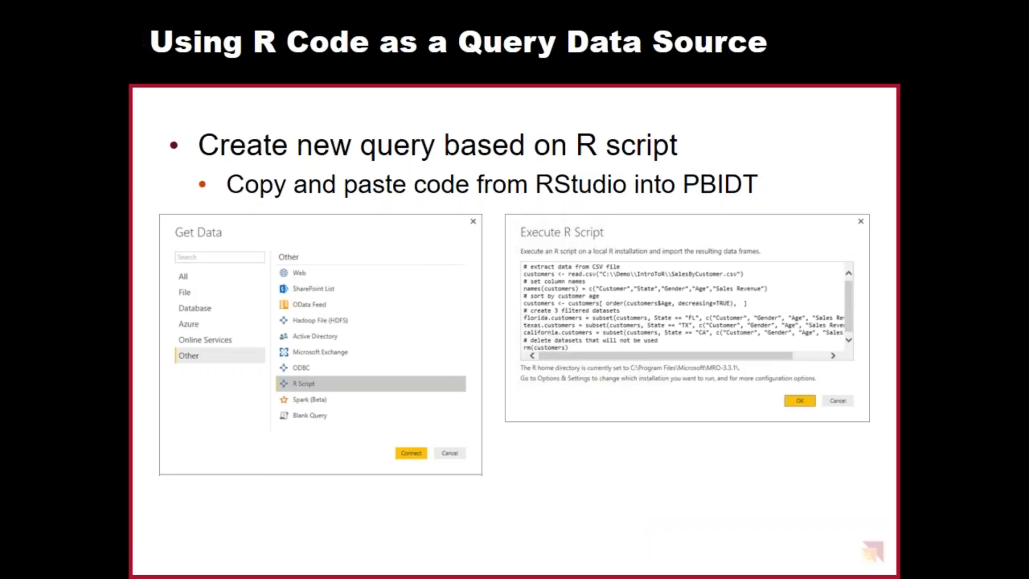
pyautogui.press('Right')
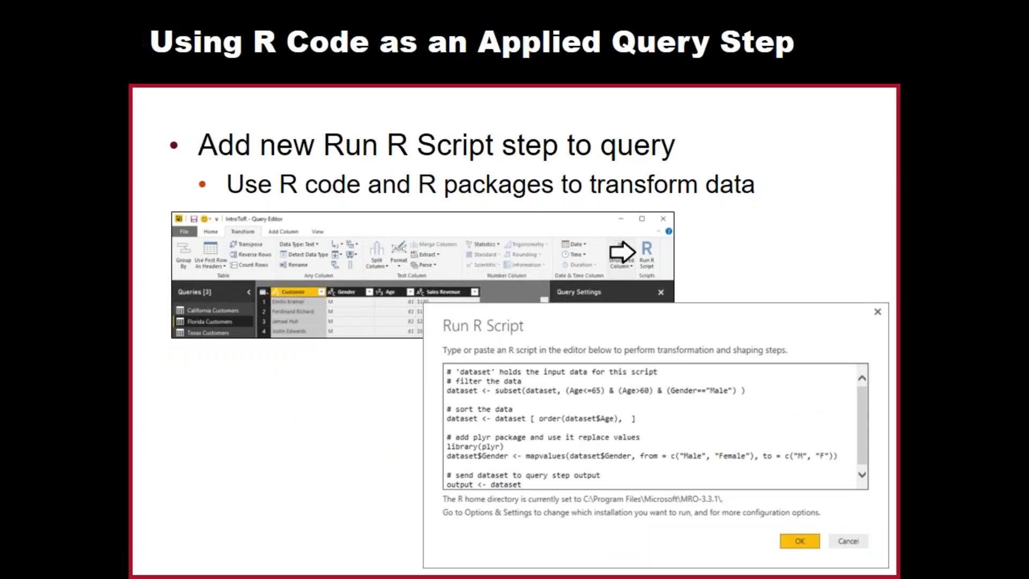
pyautogui.press('Right')
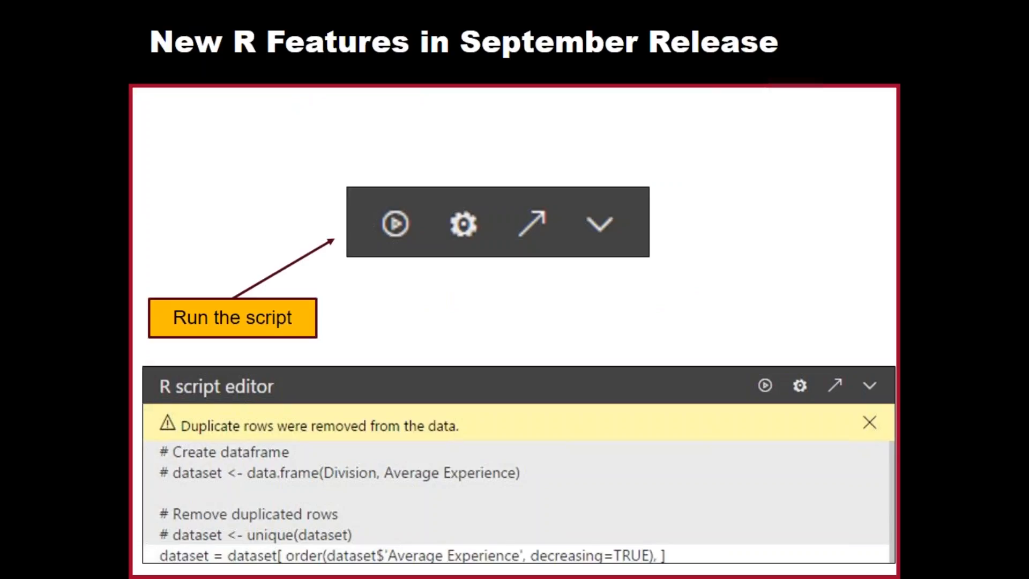
pyautogui.hotkey('alt', 'Tab')
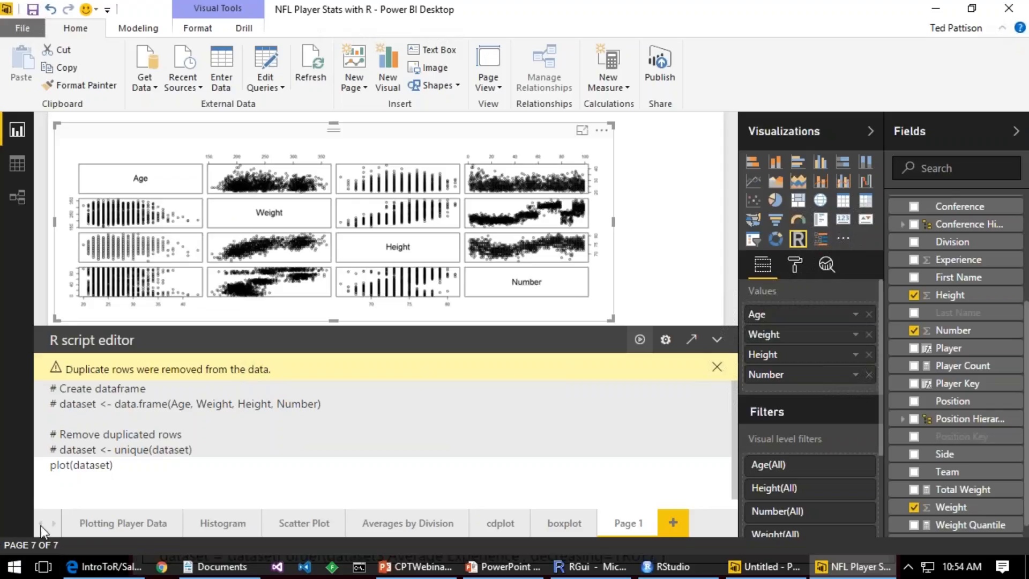
# Step: Run the script as blot(dataset) to examine the R error details, and restore it to plot(dataset) with a rerun
pyautogui.click(50, 464)
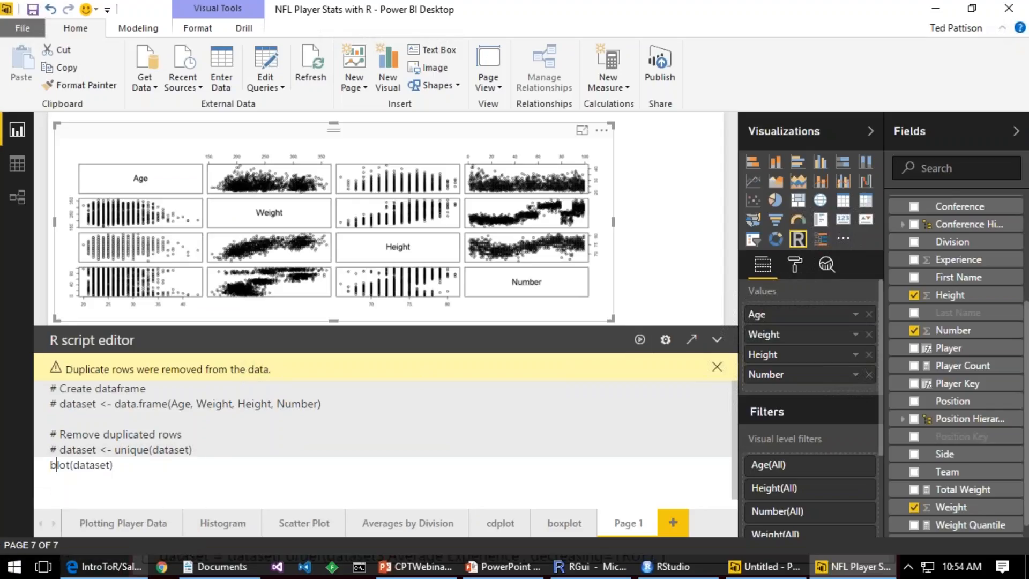
pyautogui.write('b')
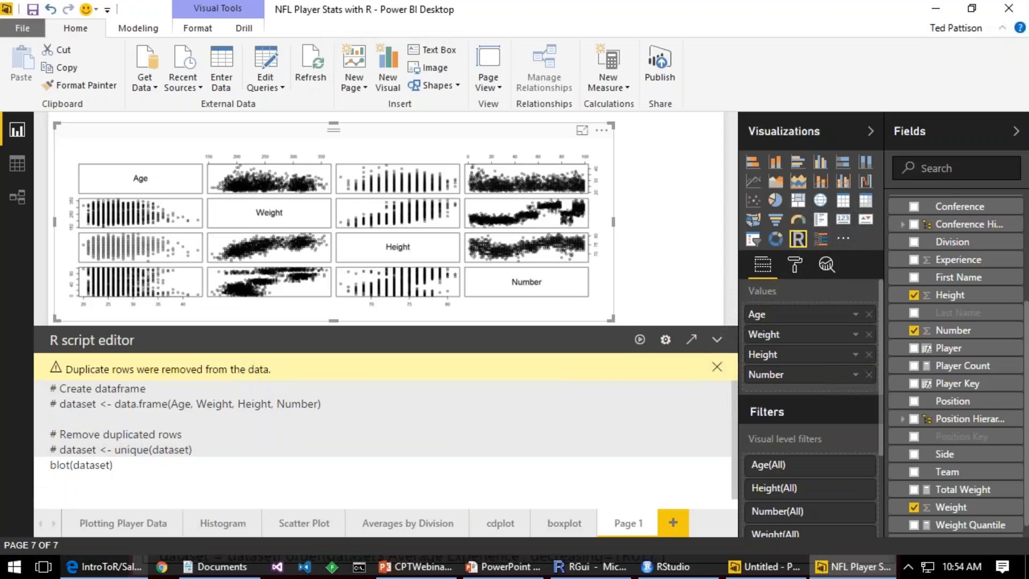
pyautogui.click(640, 340)
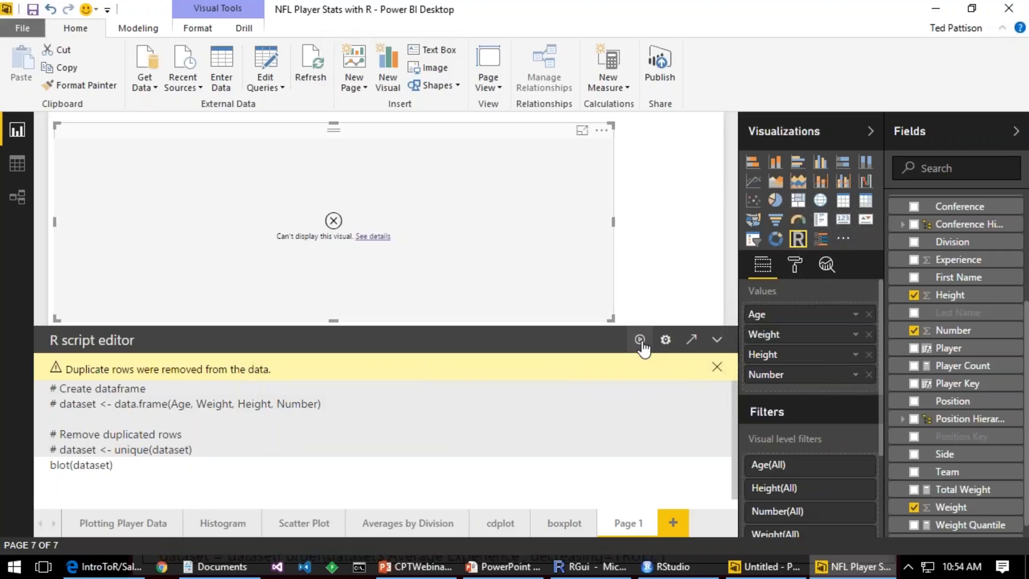
pyautogui.click(373, 236)
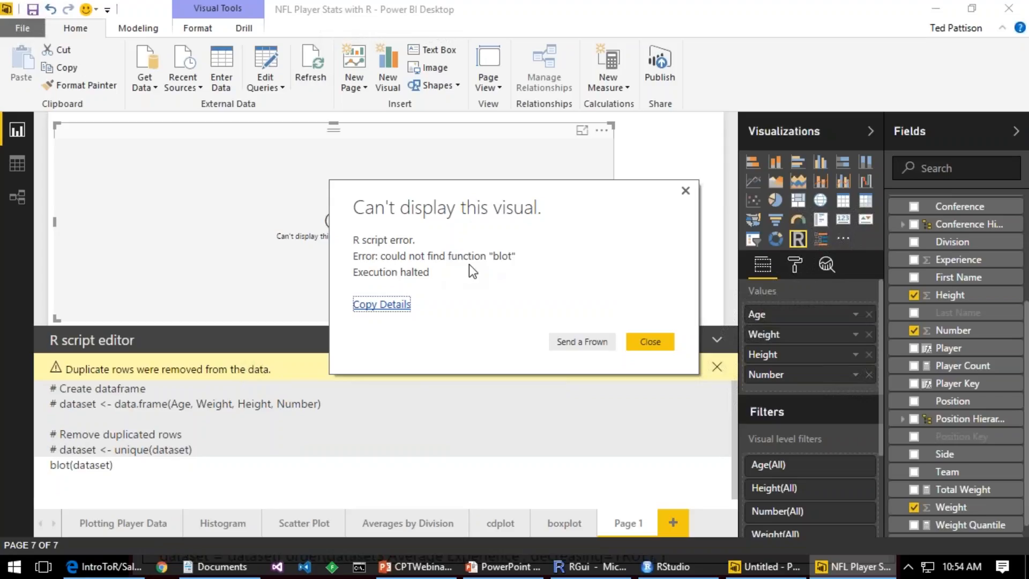
pyautogui.click(648, 342)
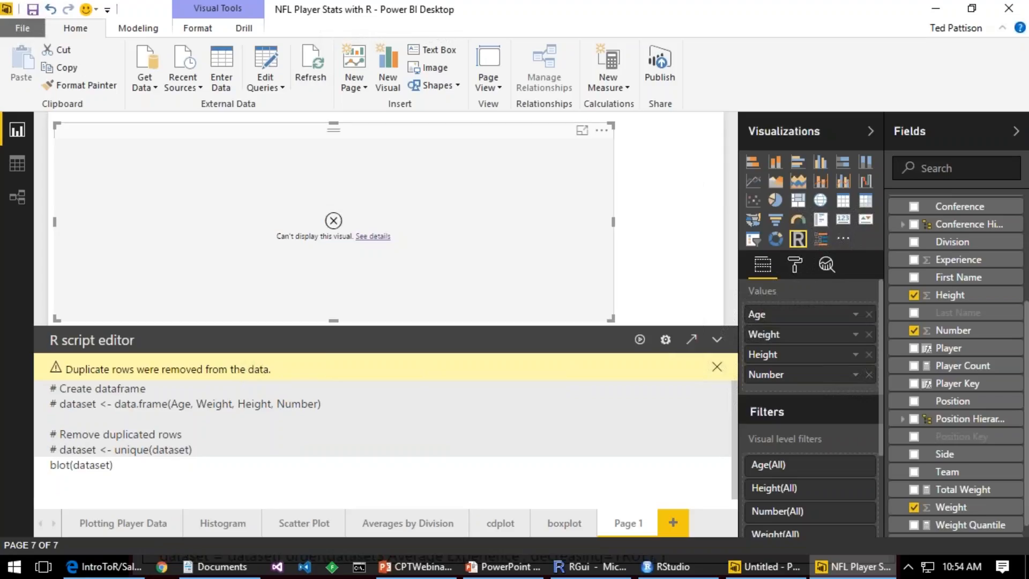
pyautogui.click(54, 465)
pyautogui.click(640, 343)
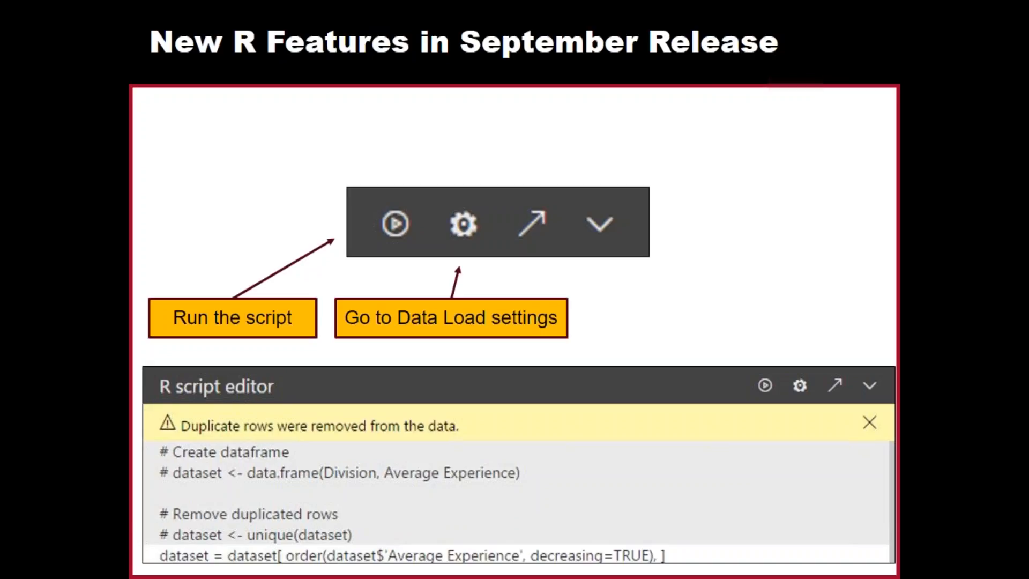
# Step: Return to Power BI Desktop, view the Data Load options without changing them, and collapse and re-expand the R script editor
pyautogui.hotkey('alt', 'Tab')
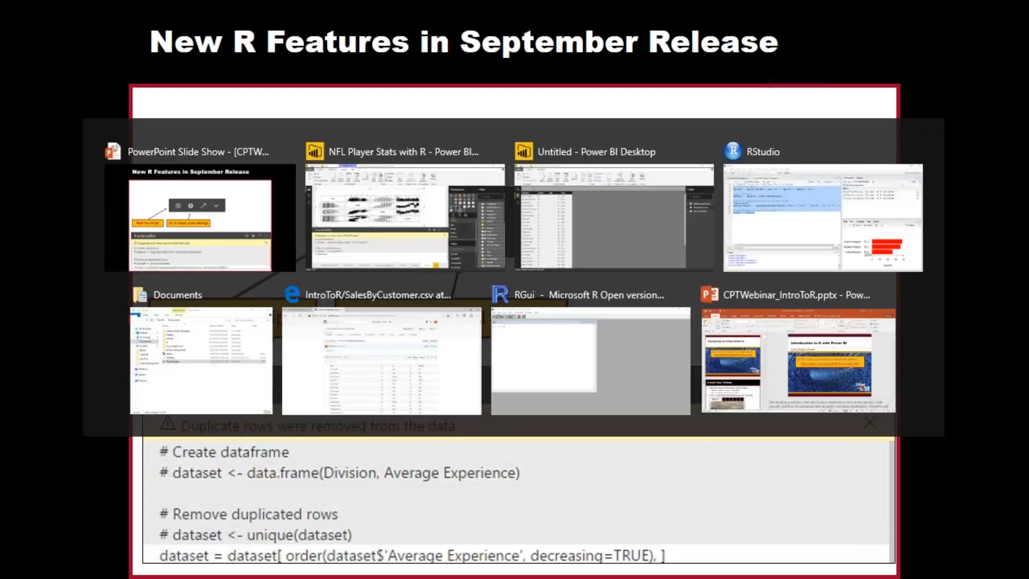
pyautogui.click(665, 340)
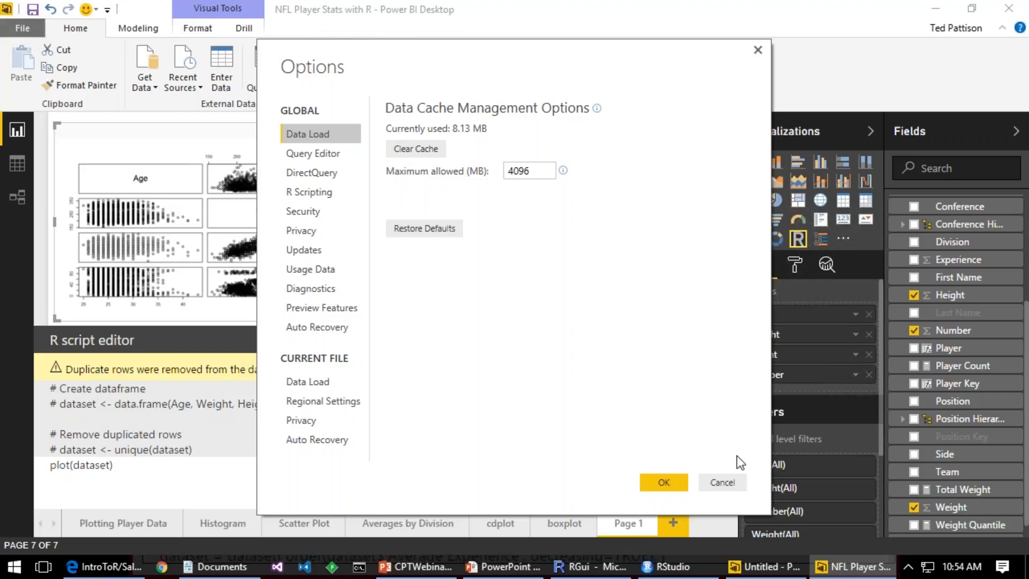
pyautogui.click(722, 482)
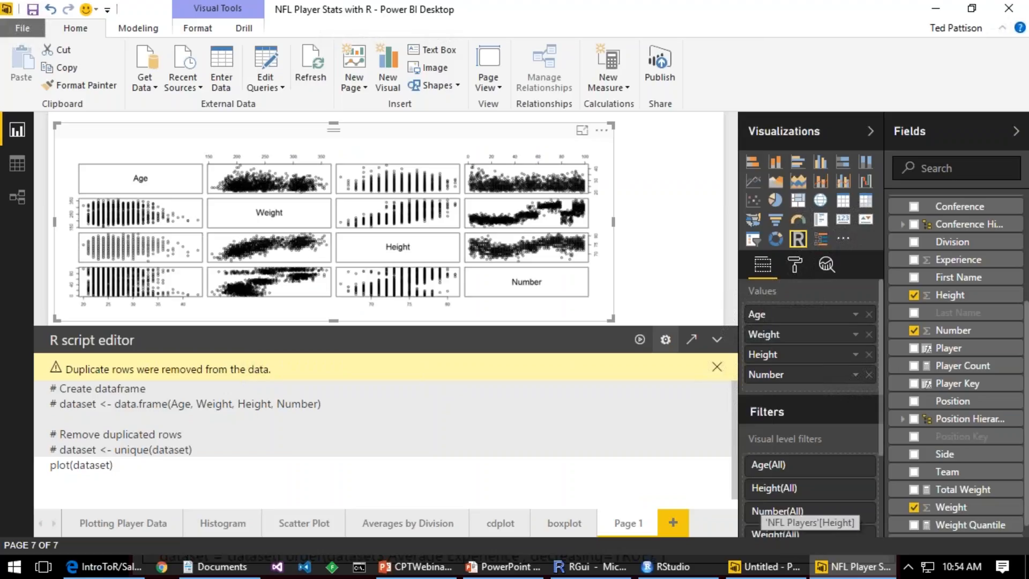
pyautogui.click(717, 339)
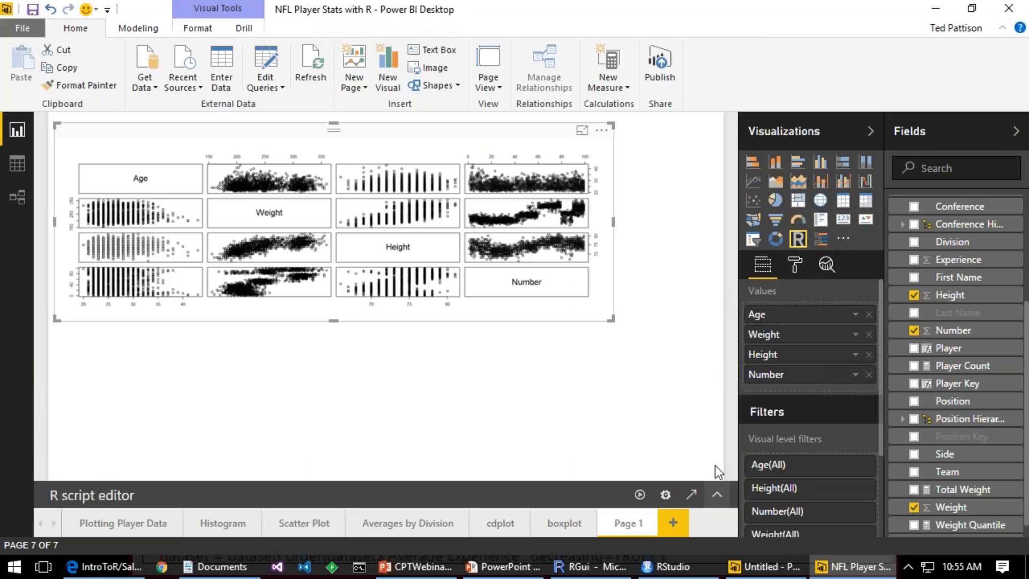
pyautogui.click(717, 493)
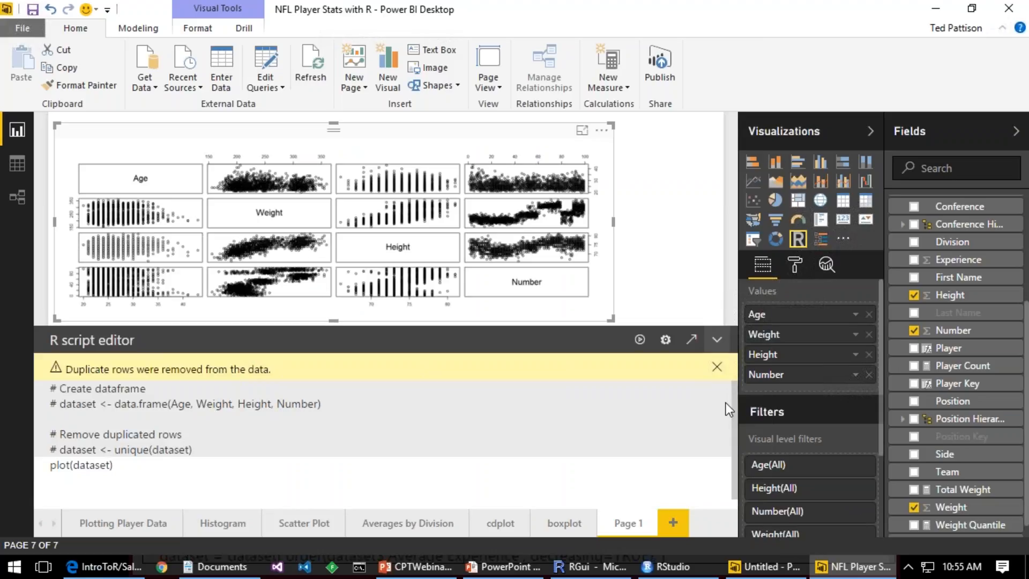
# Step: Show the slide's callout about editing R code in an external editor in PowerPoint and return to Power BI Desktop
pyautogui.hotkey('alt', 'Tab')
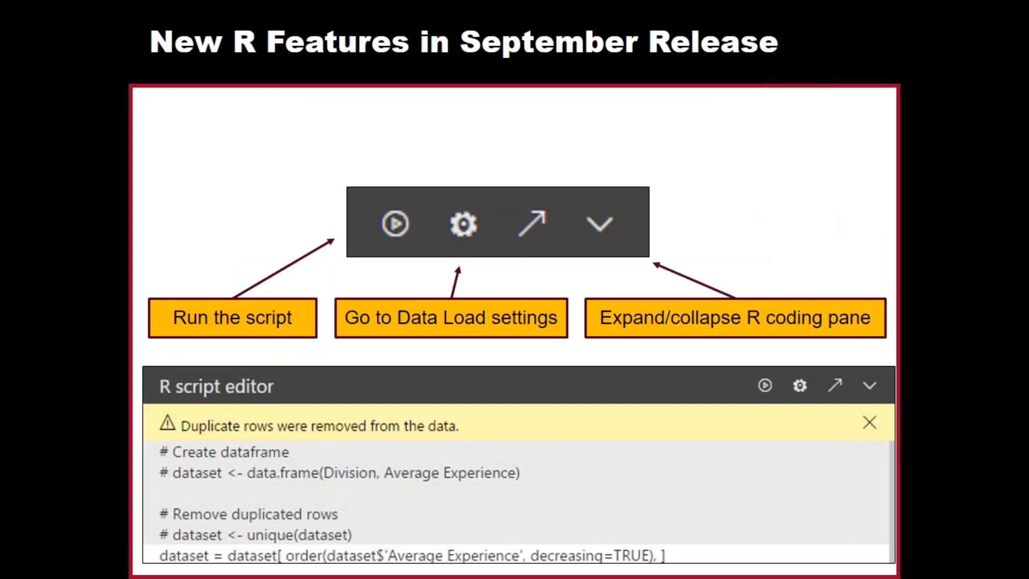
pyautogui.press('Right')
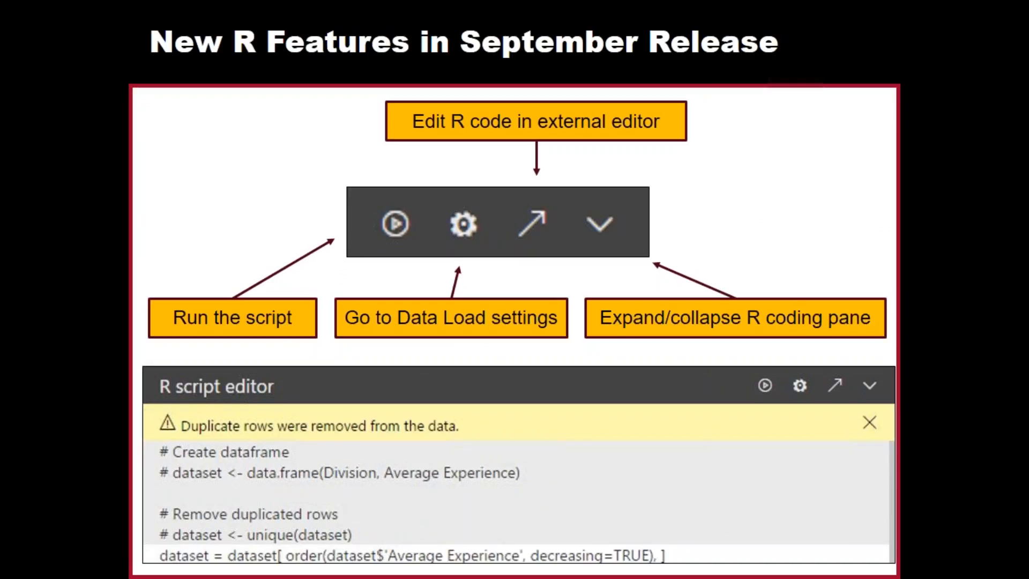
pyautogui.hotkey('alt', 'Tab')
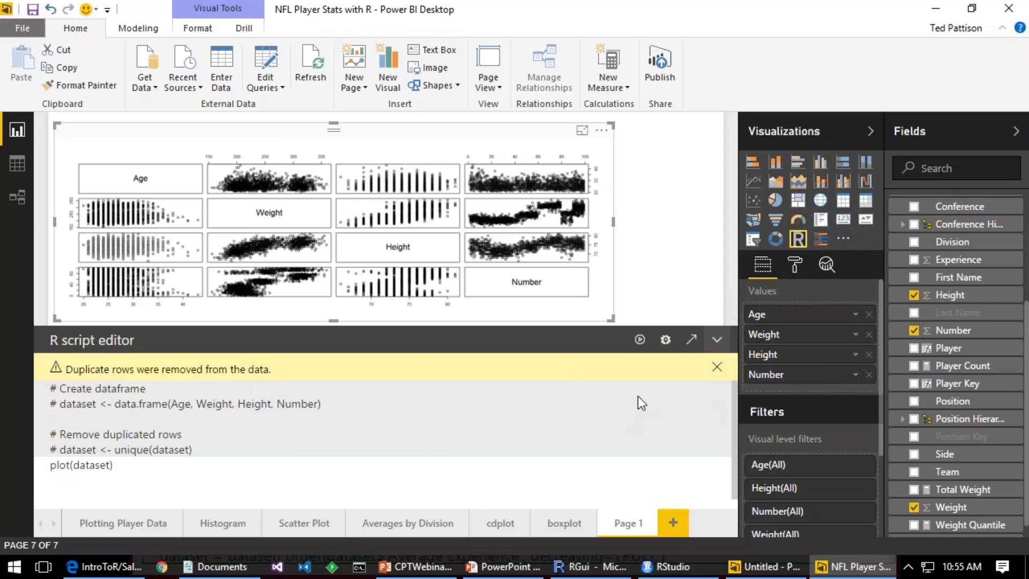
# Step: Open the R visual's script in RStudio as the external editor and run it line by line to load and plot the dataset
pyautogui.click(692, 341)
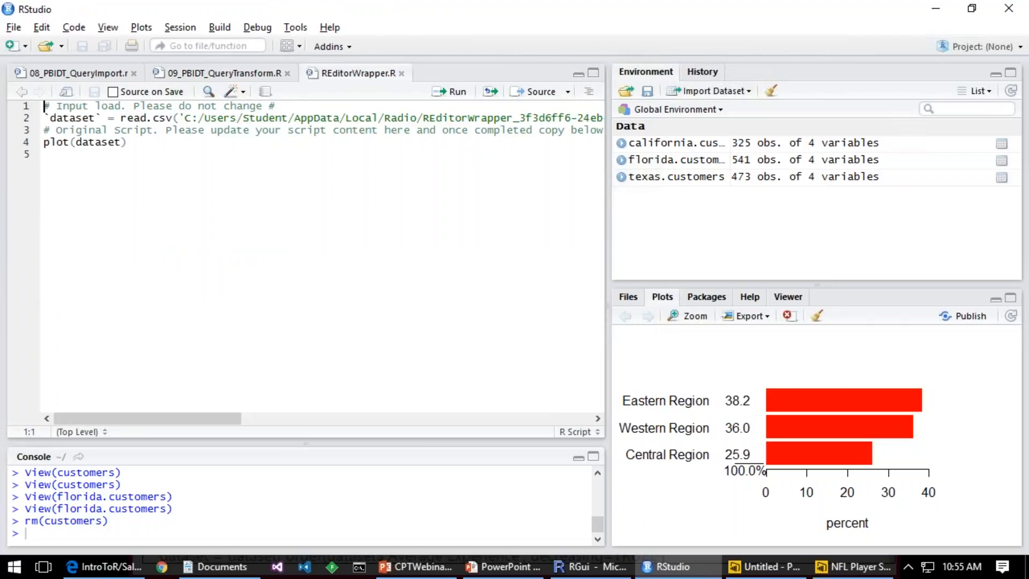
pyautogui.click(44, 118)
pyautogui.hotkey('ctrl', 'Return')
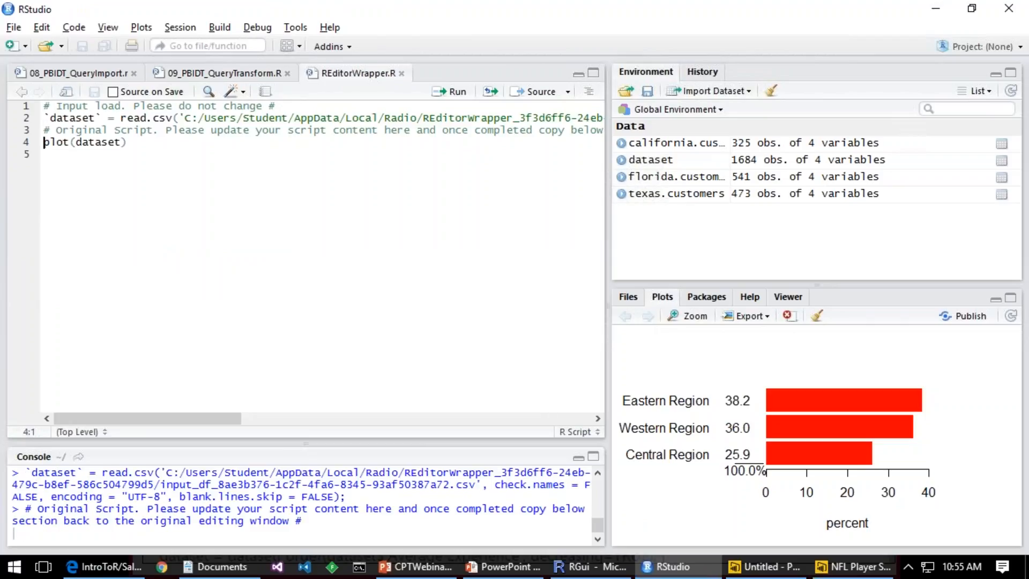
pyautogui.hotkey('ctrl', 'Return')
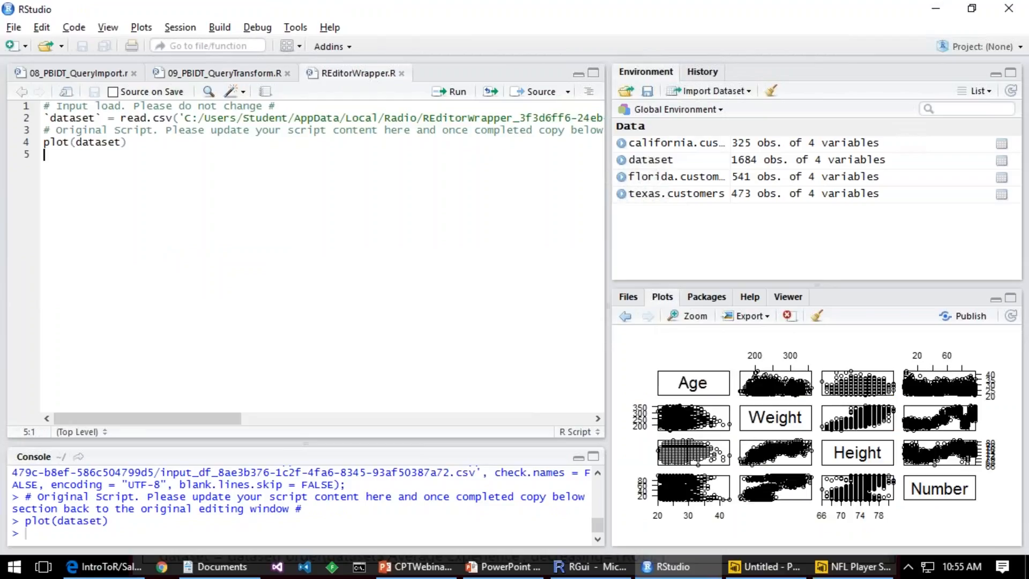
pyautogui.hotkey('ctrl', 'Return')
pyautogui.hotkey('ctrl', 'Return')
pyautogui.press('Up')
pyautogui.press('Up')
pyautogui.press('Up')
pyautogui.press('Up')
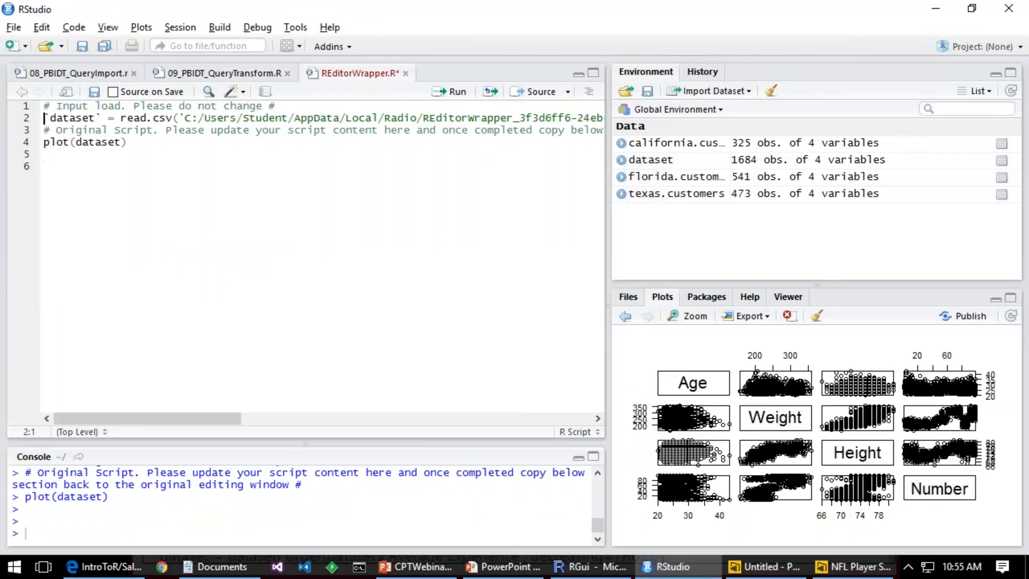
# Step: Return to Power BI Desktop and filter the Plotting Player Data page by Defense, by Backs and Receivers, and by Offensive Line in turn
pyautogui.hotkey('alt', 'Tab')
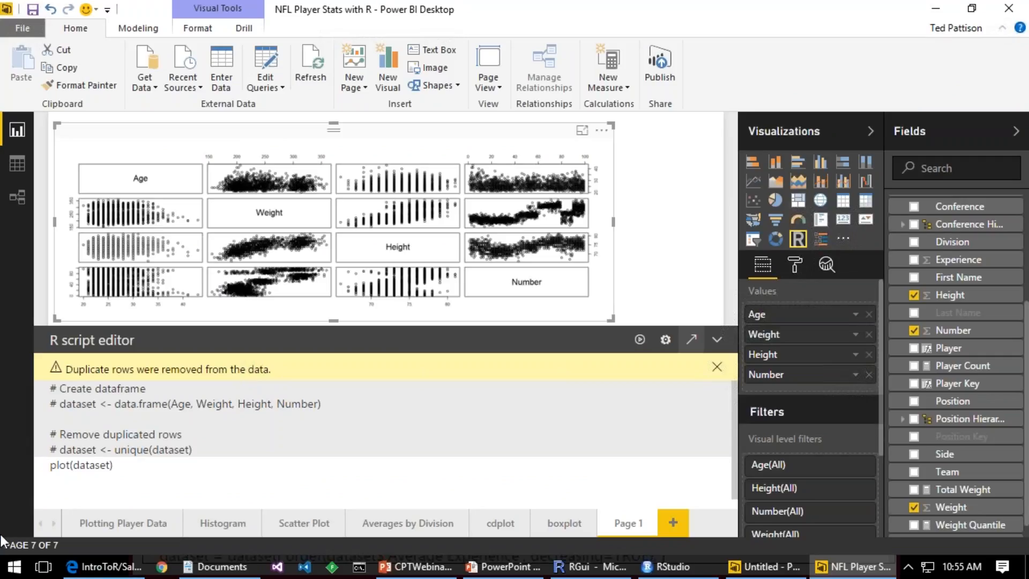
pyautogui.click(109, 526)
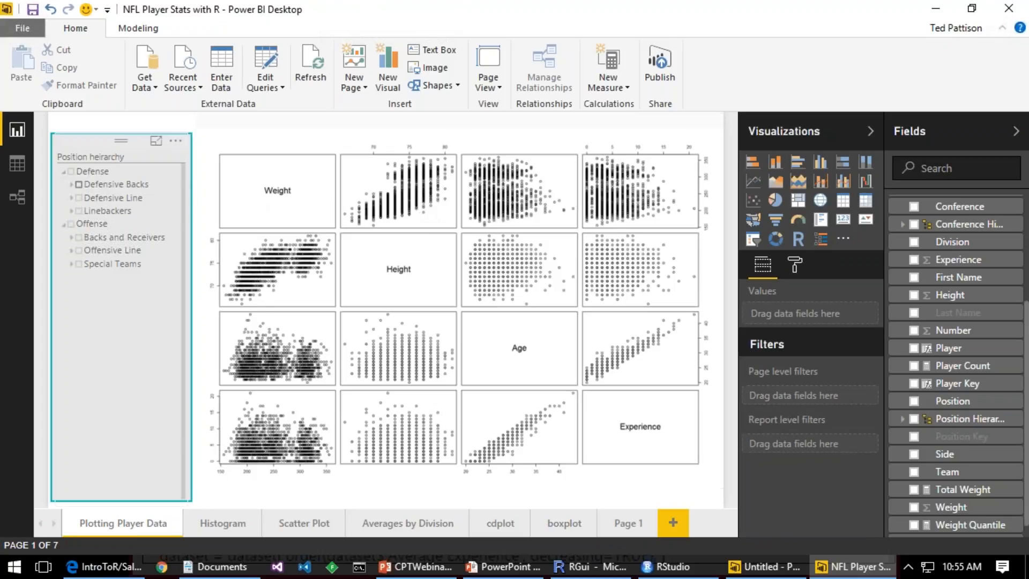
pyautogui.click(71, 171)
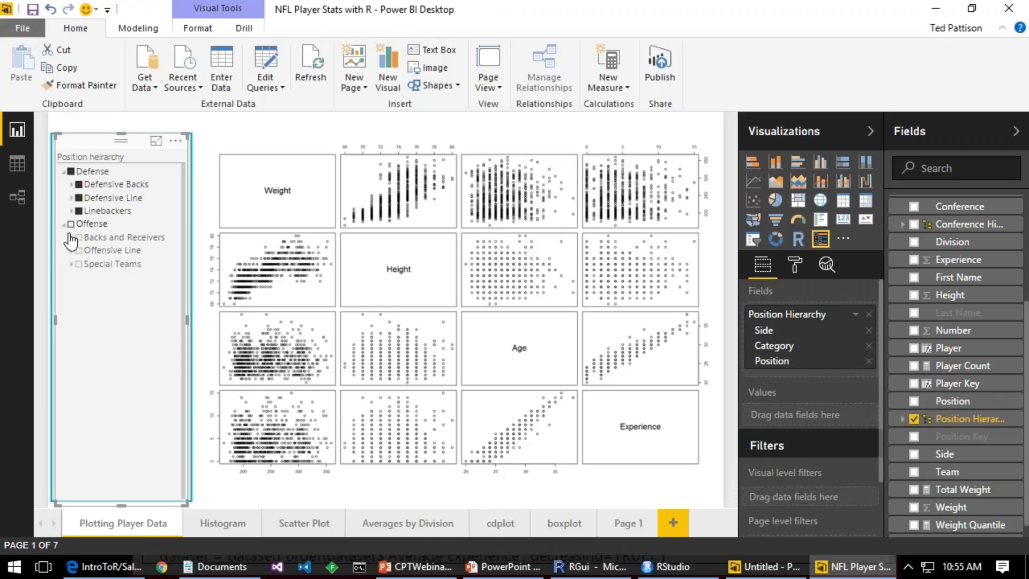
pyautogui.click(71, 238)
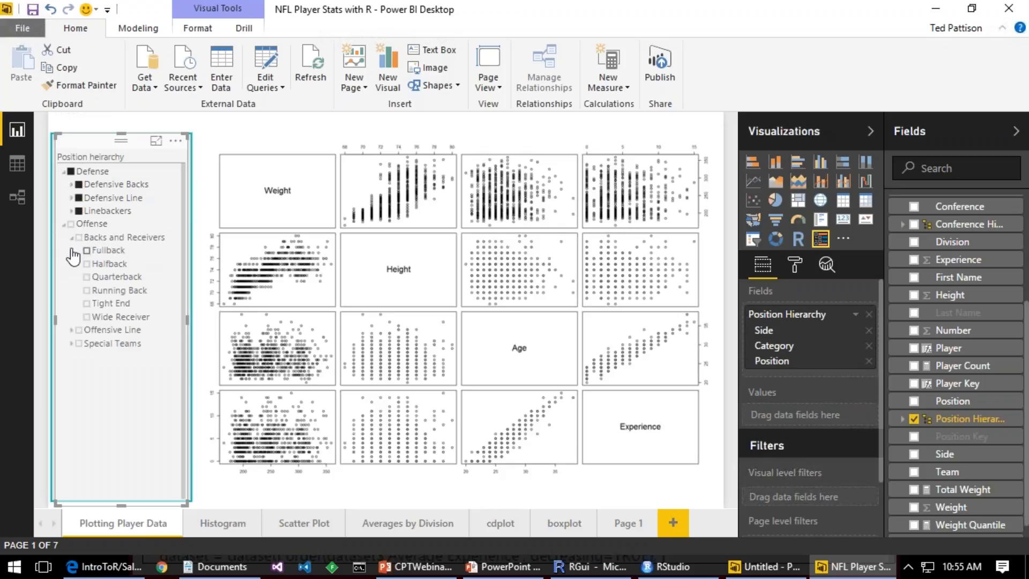
pyautogui.click(78, 238)
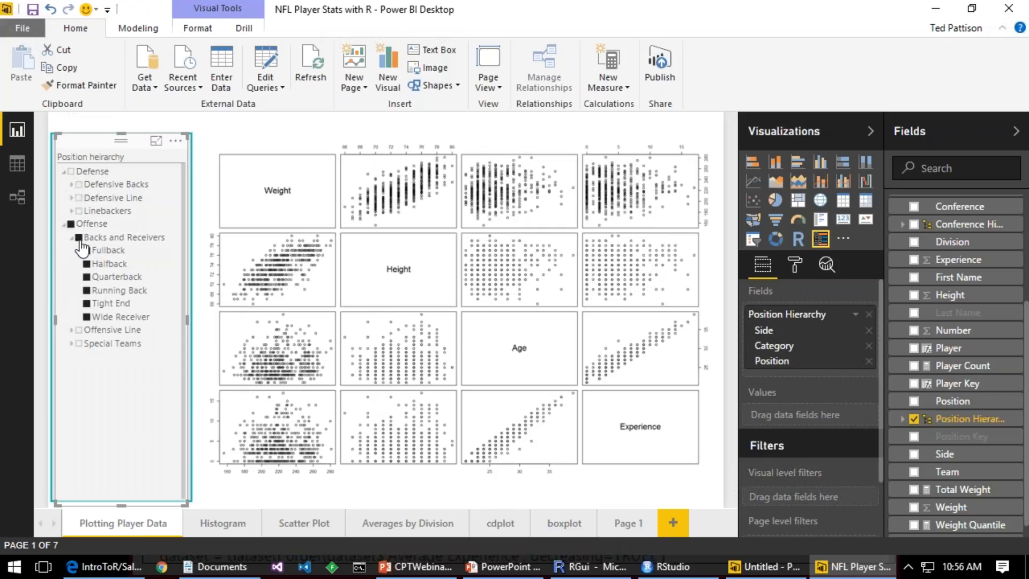
pyautogui.click(78, 330)
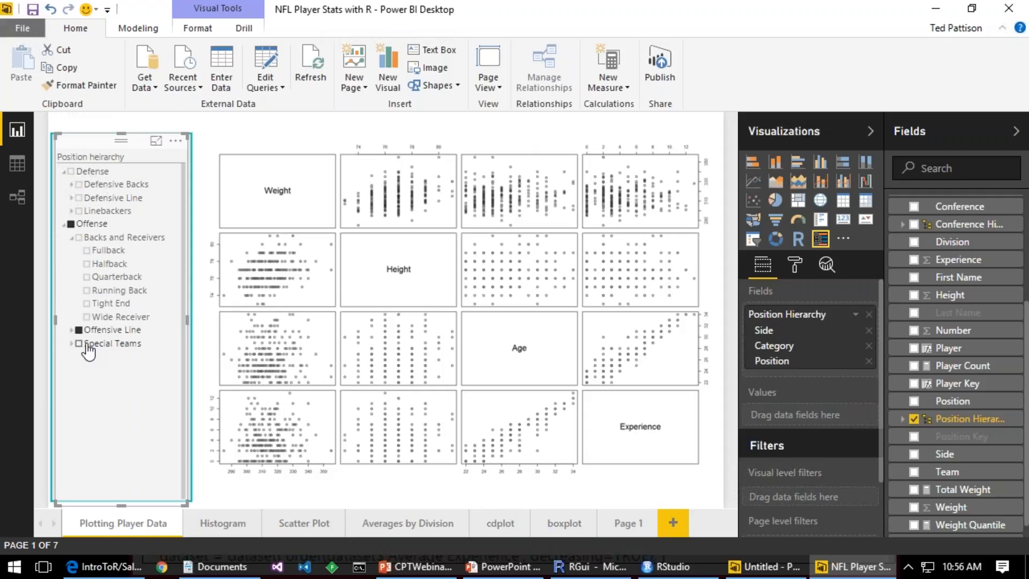
# Step: Filter the Histogram page's weight breakdown to Defensive Backs, Defensive Line, Linebackers and Offensive Line together
pyautogui.click(217, 527)
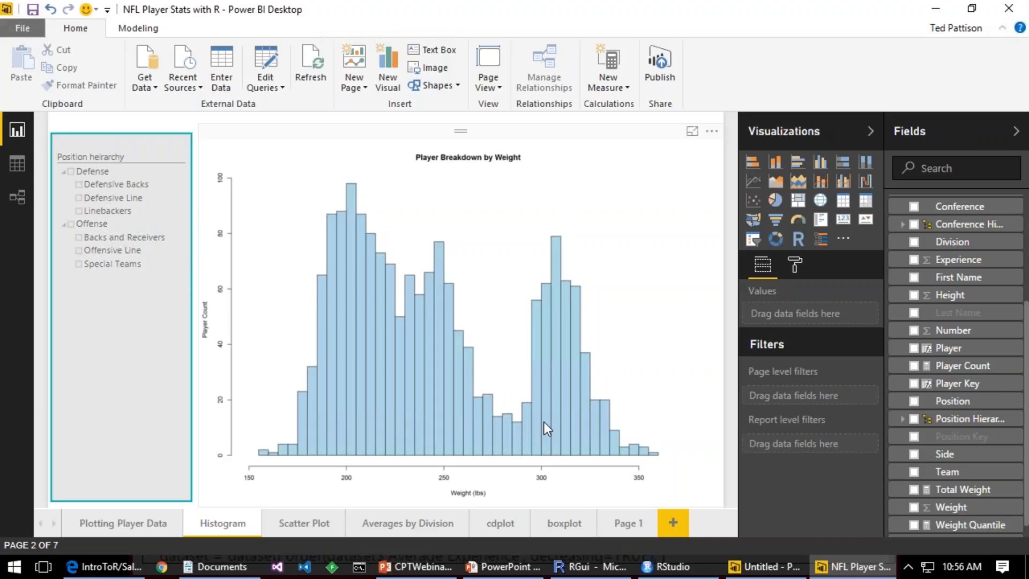
pyautogui.click(79, 187)
pyautogui.click(81, 201)
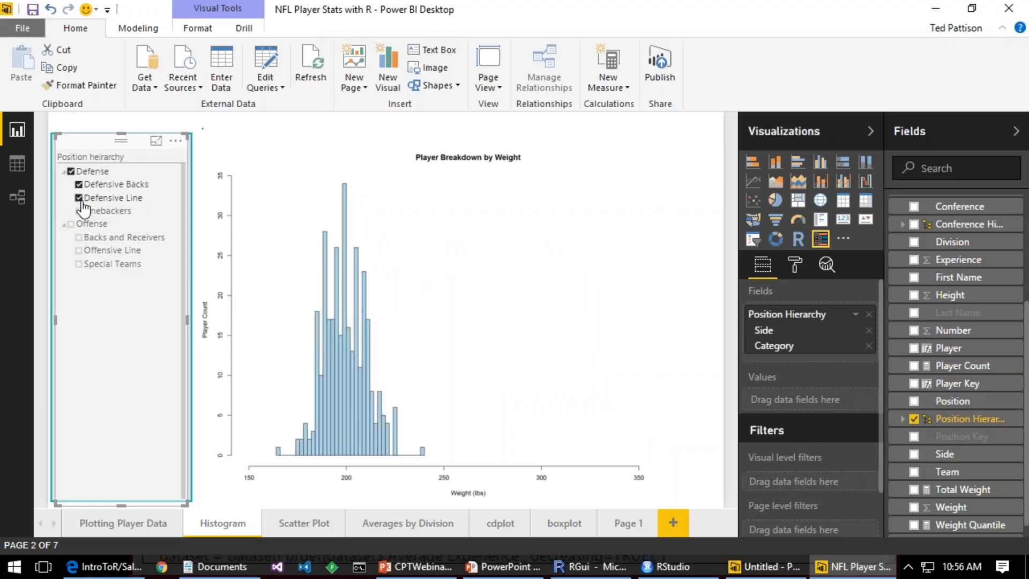
pyautogui.click(79, 210)
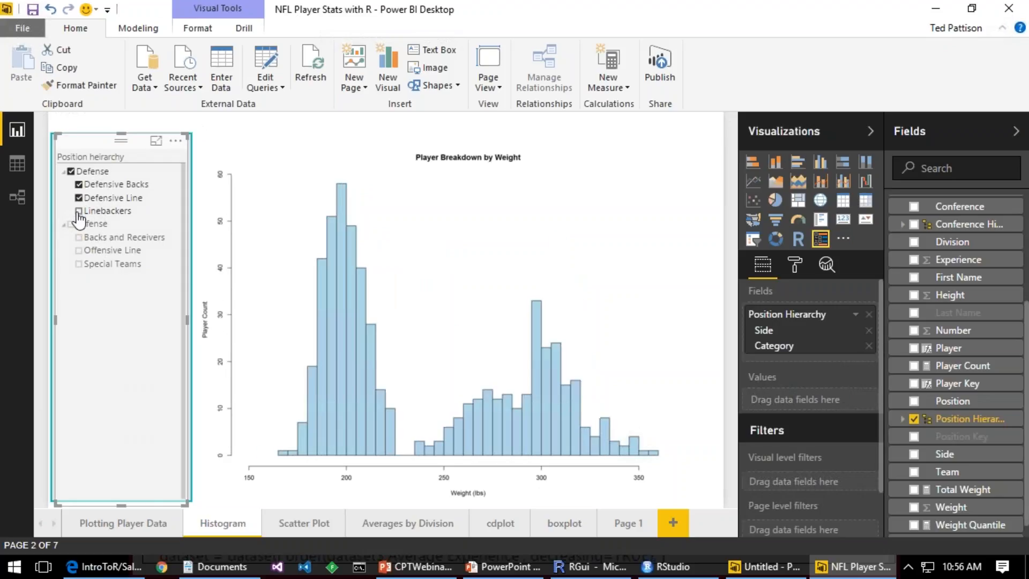
pyautogui.click(79, 250)
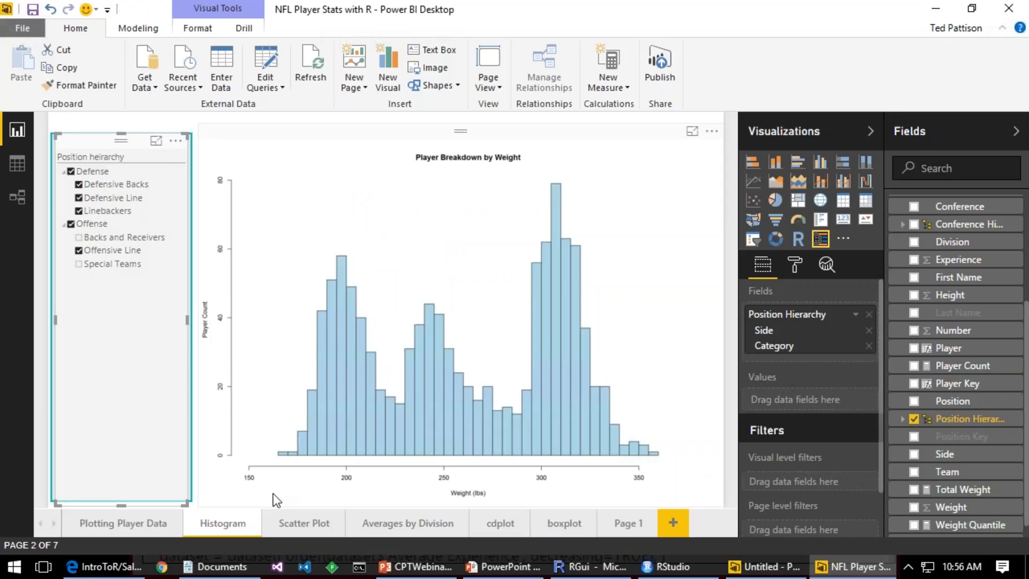
# Step: Filter the Scatter Plot page by Defense and then by Offense instead
pyautogui.click(286, 520)
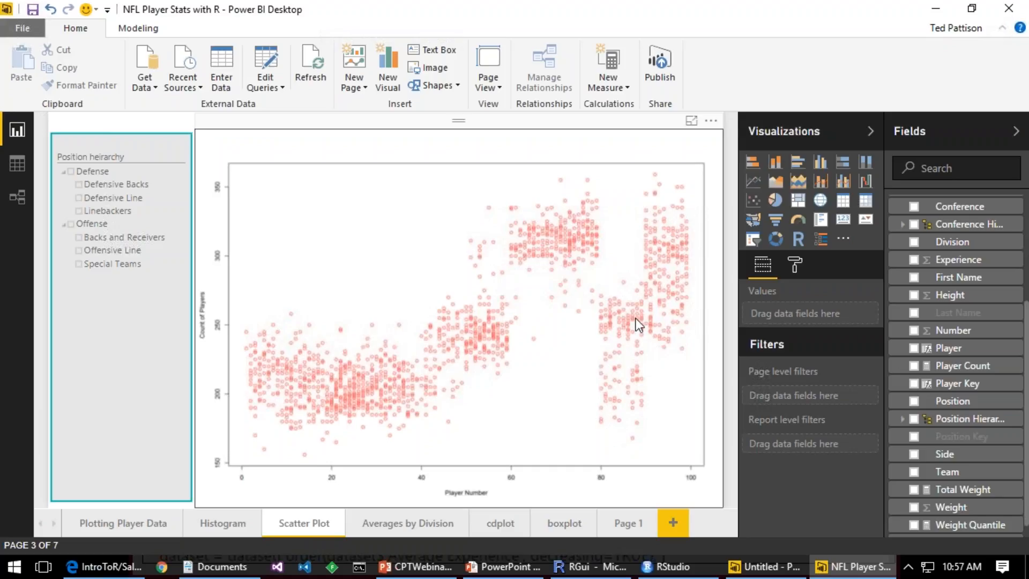
pyautogui.click(71, 172)
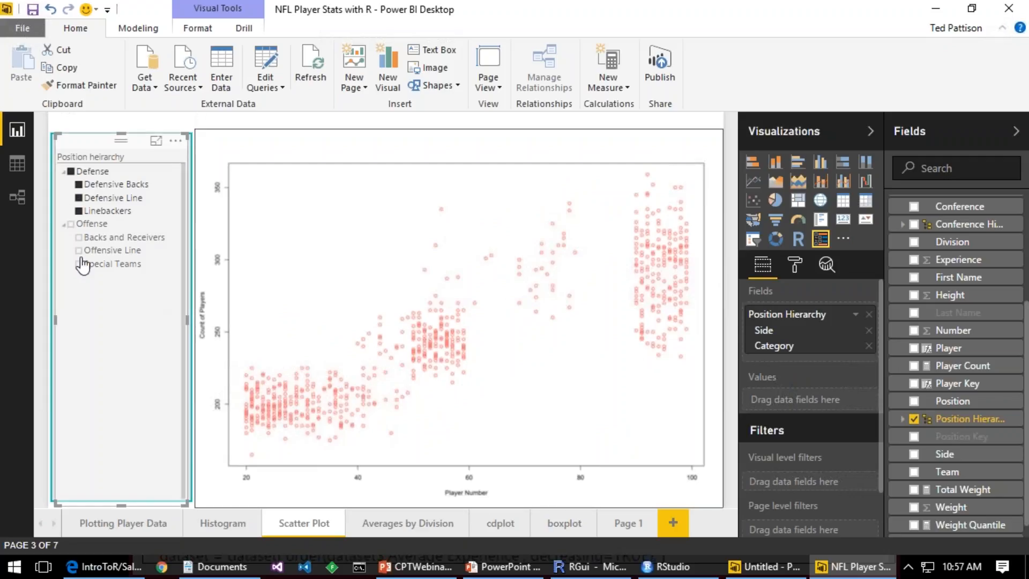
pyautogui.click(70, 225)
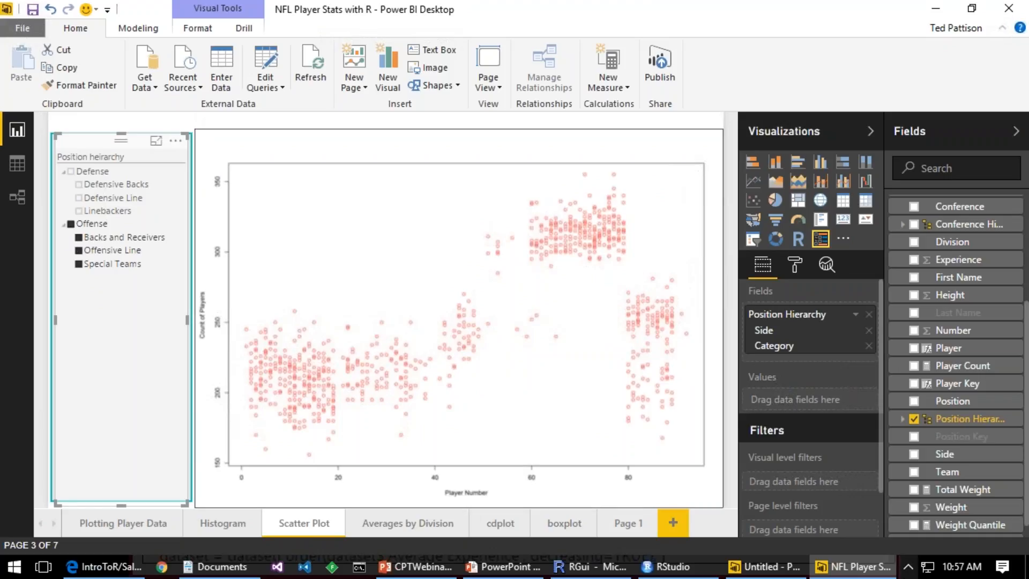
# Step: Open the Average Experience by Division script from the Averages by Division page in RStudio and clear all objects from the environment
pyautogui.click(424, 521)
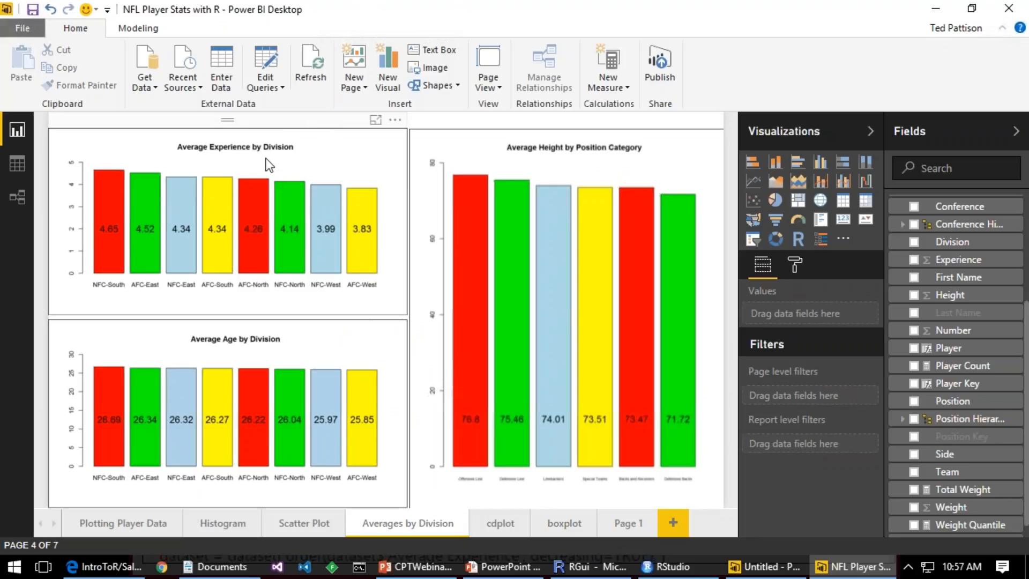
pyautogui.click(346, 134)
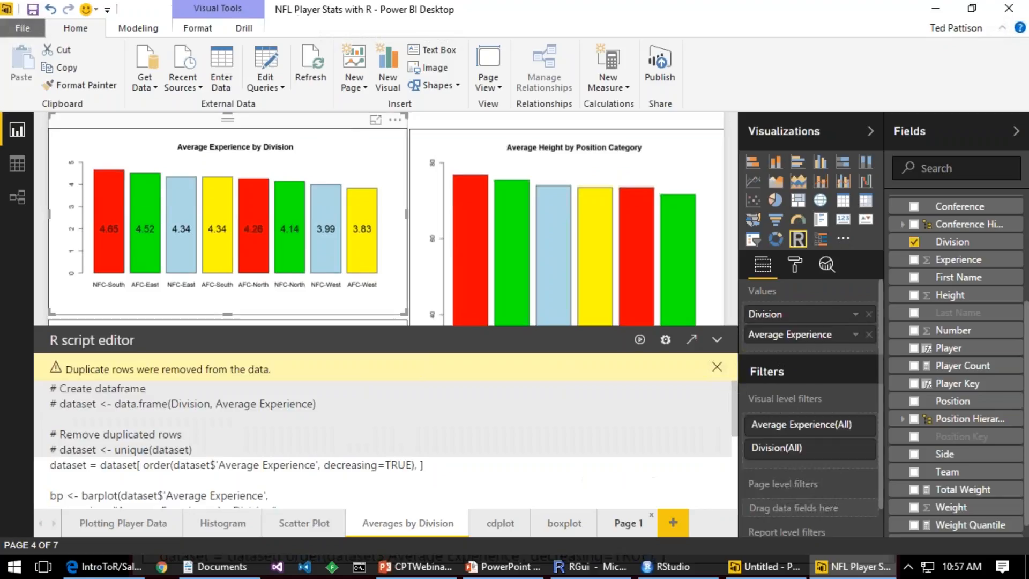
pyautogui.click(692, 340)
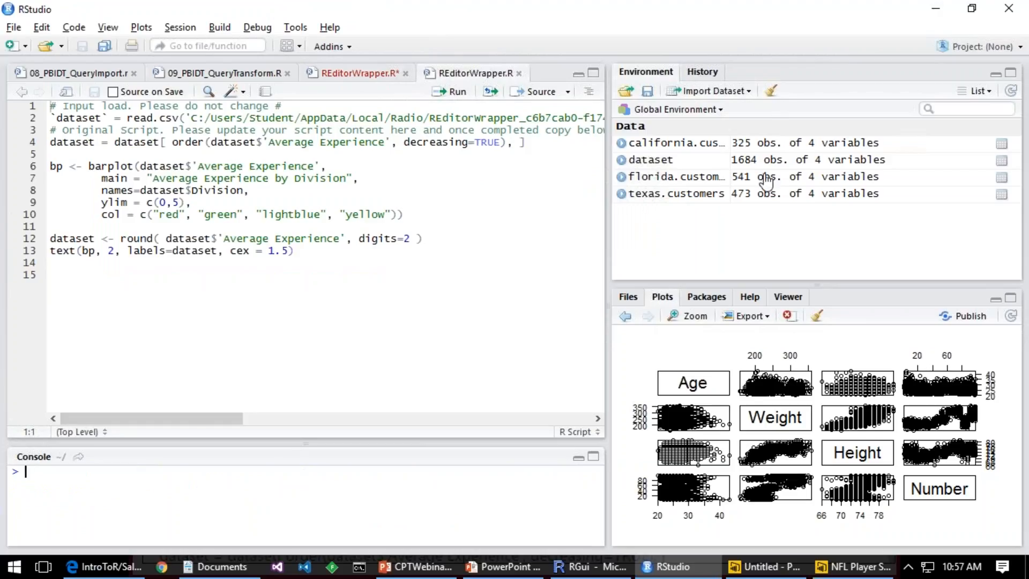
pyautogui.click(770, 91)
pyautogui.click(485, 338)
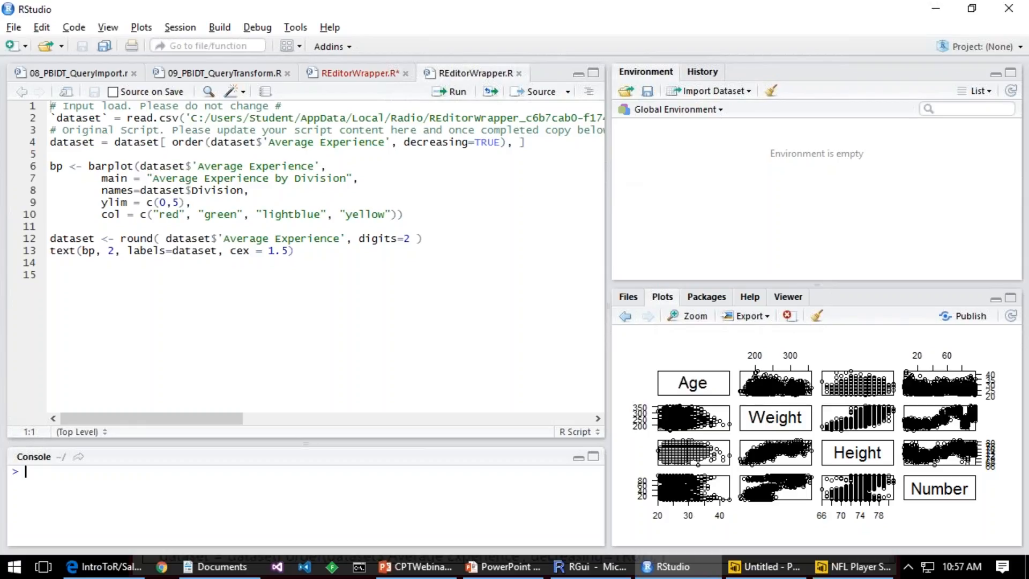
# Step: Widen the script pane and try to run the Average Experience barplot script line by line from the read.csv line
pyautogui.moveTo(608, 185); pyautogui.dragTo(794, 188)
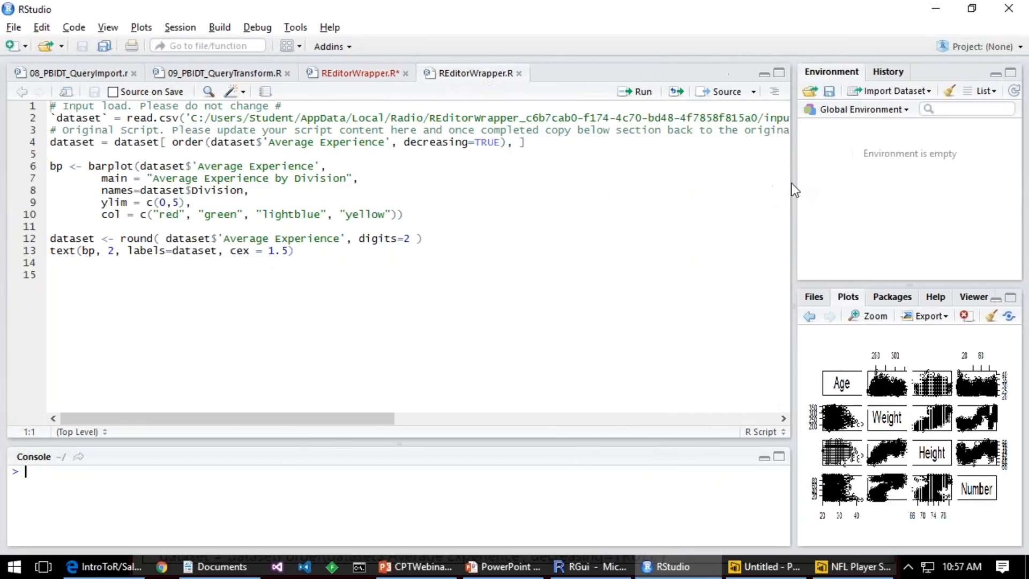
pyautogui.moveTo(219, 418); pyautogui.dragTo(33, 384)
pyautogui.click(88, 117)
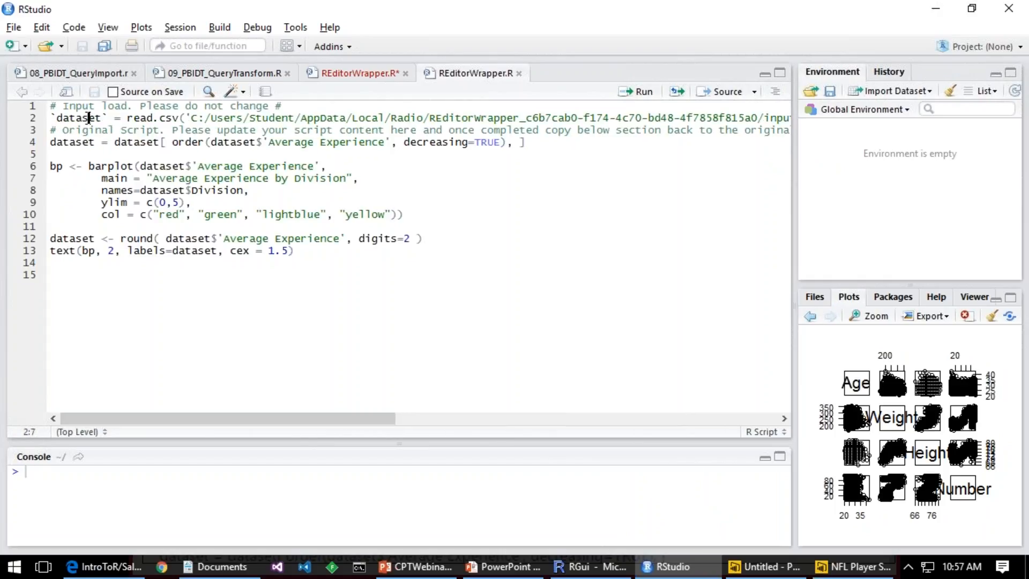
pyautogui.hotkey('ctrl', 'Return')
pyautogui.hotkey('ctrl', 'Return')
pyautogui.hotkey('ctrl', 'Return')
pyautogui.hotkey('ctrl', 'Return')
pyautogui.hotkey('ctrl', 'Return')
pyautogui.hotkey('ctrl', 'Return')
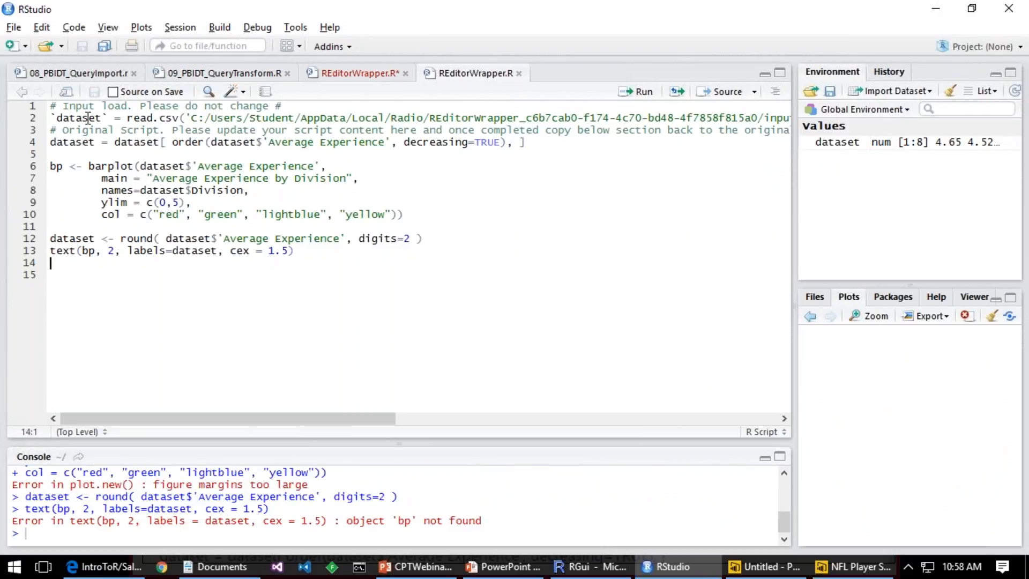
pyautogui.hotkey('ctrl', 'Return')
pyautogui.hotkey('ctrl', 'Return')
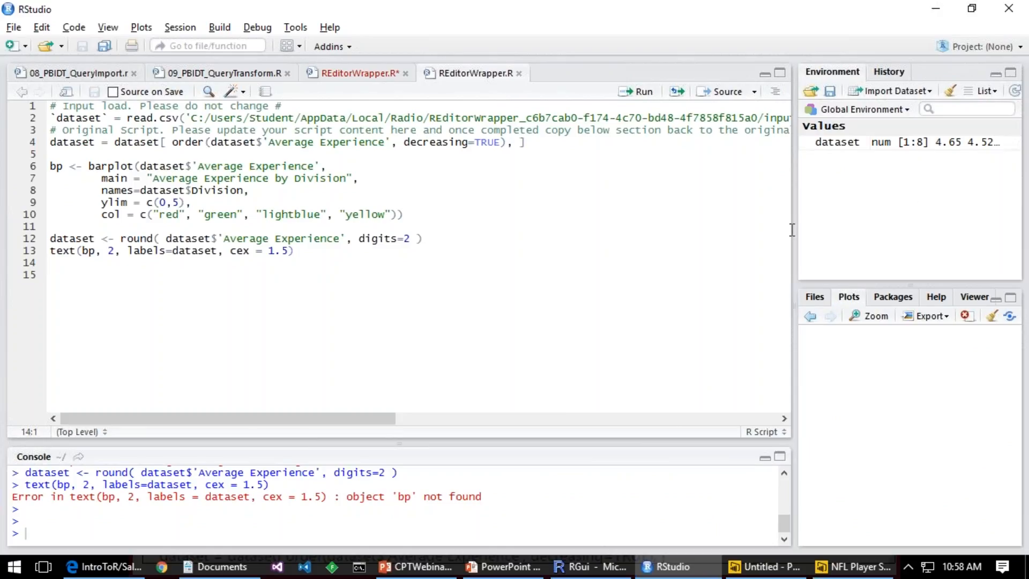
# Step: Enlarge the plot area and rerun the script from the read.csv line to draw the Average Experience by Division bar chart
pyautogui.moveTo(794, 236); pyautogui.dragTo(581, 249)
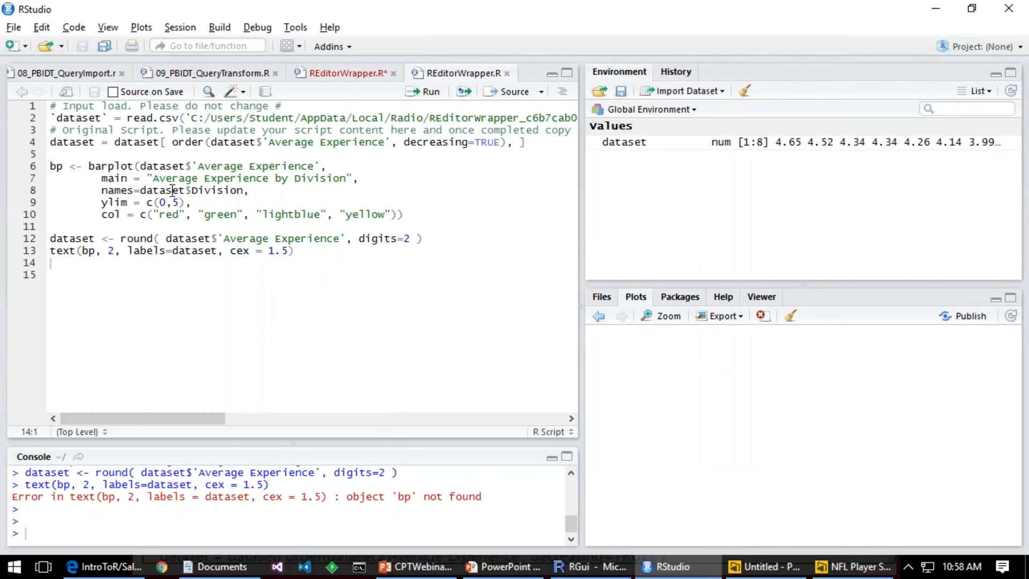
pyautogui.click(188, 119)
pyautogui.hotkey('ctrl', 'Return')
pyautogui.hotkey('ctrl', 'Return')
pyautogui.hotkey('ctrl', 'Return')
pyautogui.hotkey('ctrl', 'Return')
pyautogui.hotkey('ctrl', 'Return')
pyautogui.hotkey('ctrl', 'Return')
pyautogui.hotkey('ctrl', 'Return')
pyautogui.hotkey('ctrl', 'Return')
pyautogui.hotkey('ctrl', 'Return')
pyautogui.hotkey('ctrl', 'Return')
pyautogui.hotkey('ctrl', 'Return')
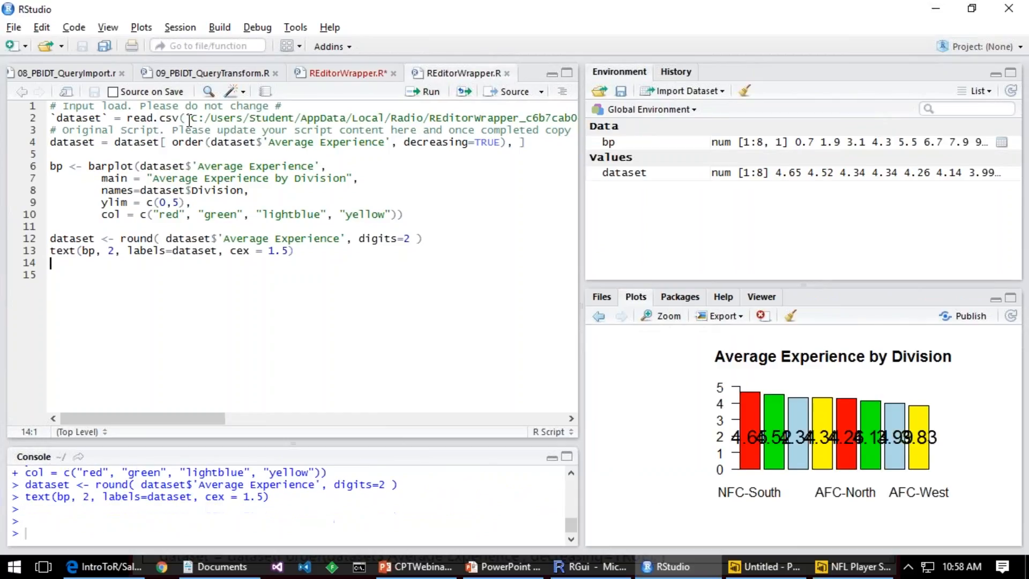
# Step: Widen the plot area to examine the bar labels, and make the script pane wide again
pyautogui.press('Up')
pyautogui.press('Up')
pyautogui.press('Up')
pyautogui.moveTo(581, 224); pyautogui.dragTo(391, 242)
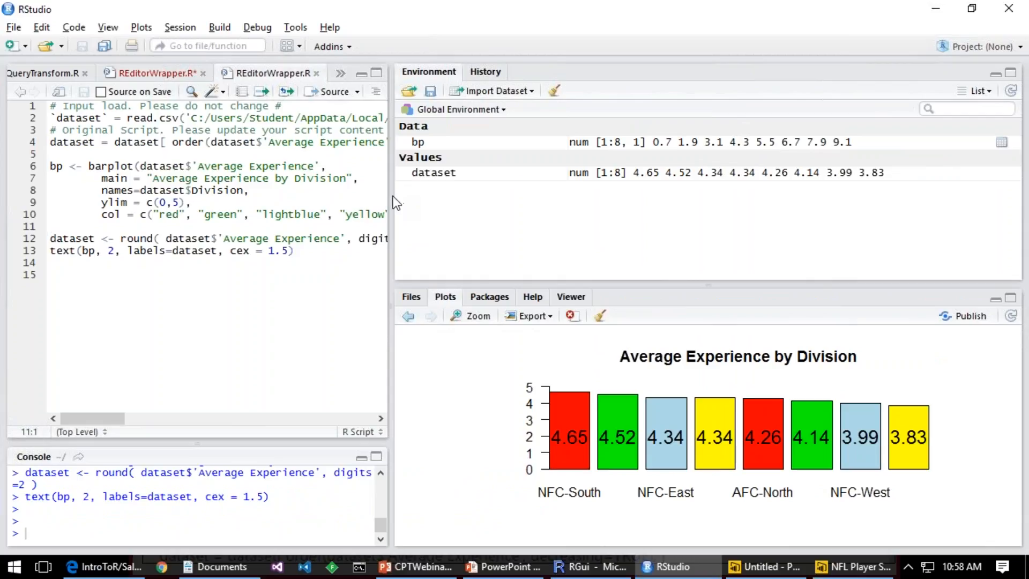
pyautogui.moveTo(390, 198); pyautogui.dragTo(640, 199)
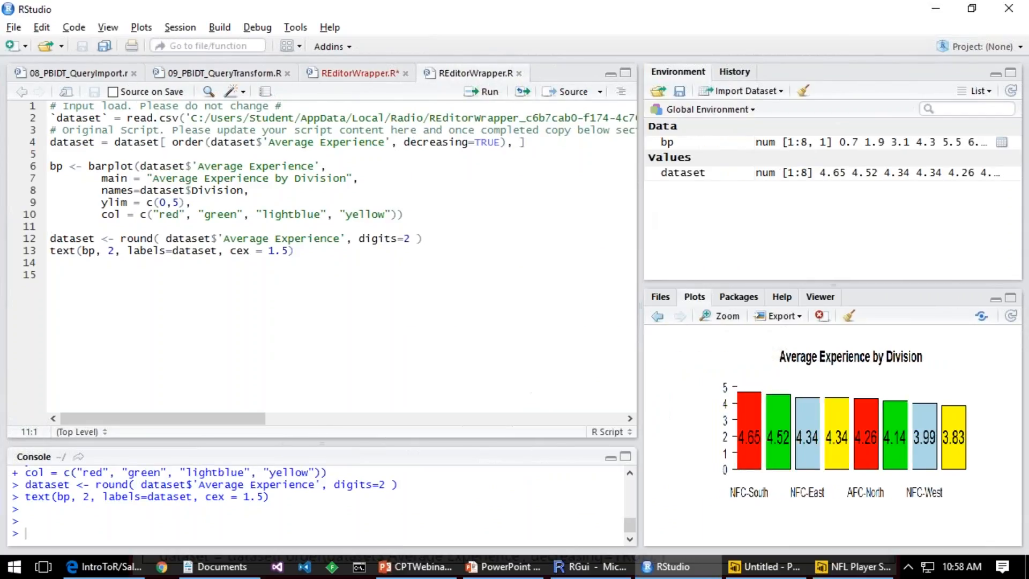
# Step: Insert a blank line after ylim = c(0,5) and browse the barplot argument suggestions down to the help for space
pyautogui.click(211, 202)
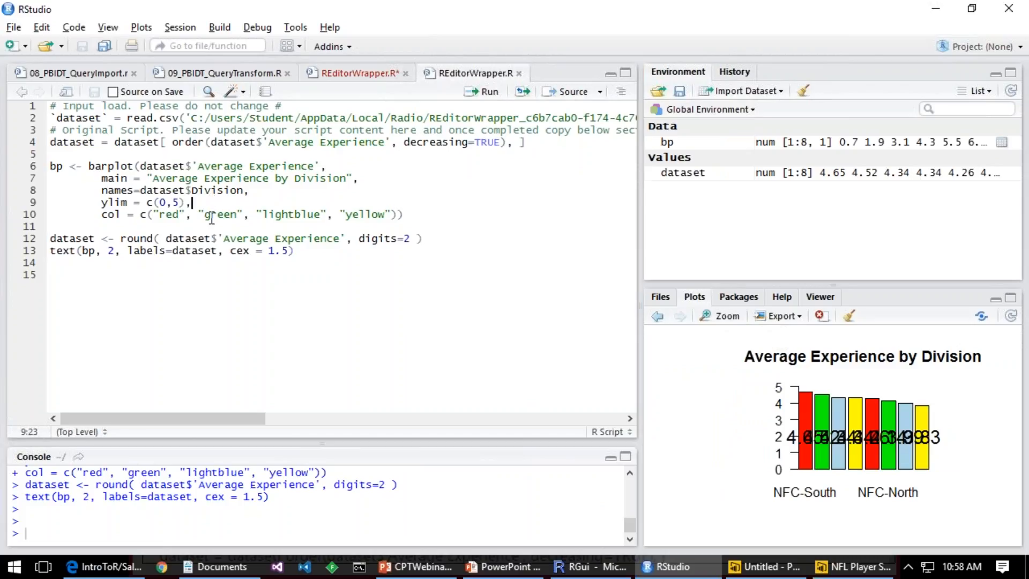
pyautogui.press('Return')
pyautogui.hotkey('ctrl', 'space')
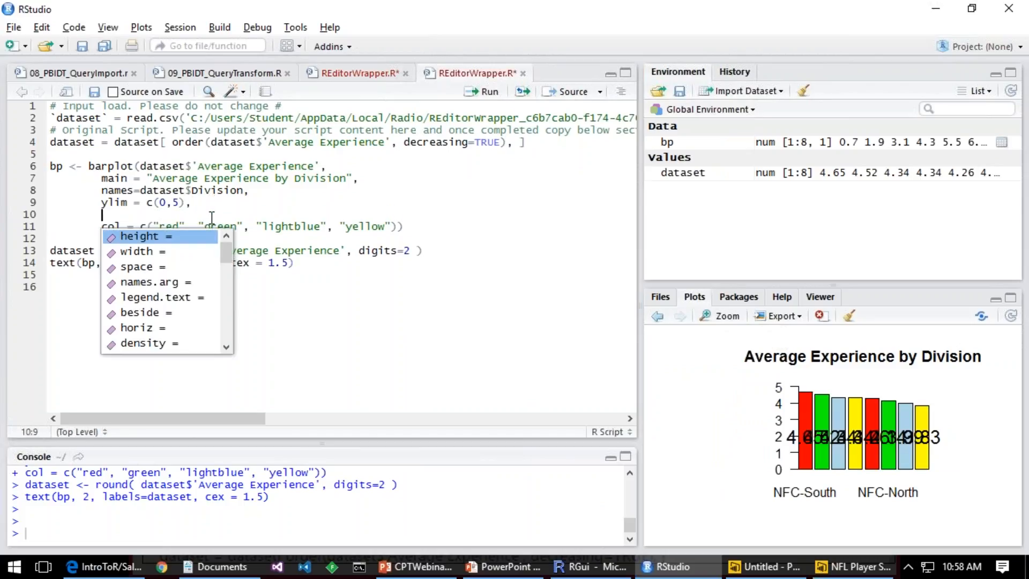
pyautogui.press('Down')
pyautogui.press('Down')
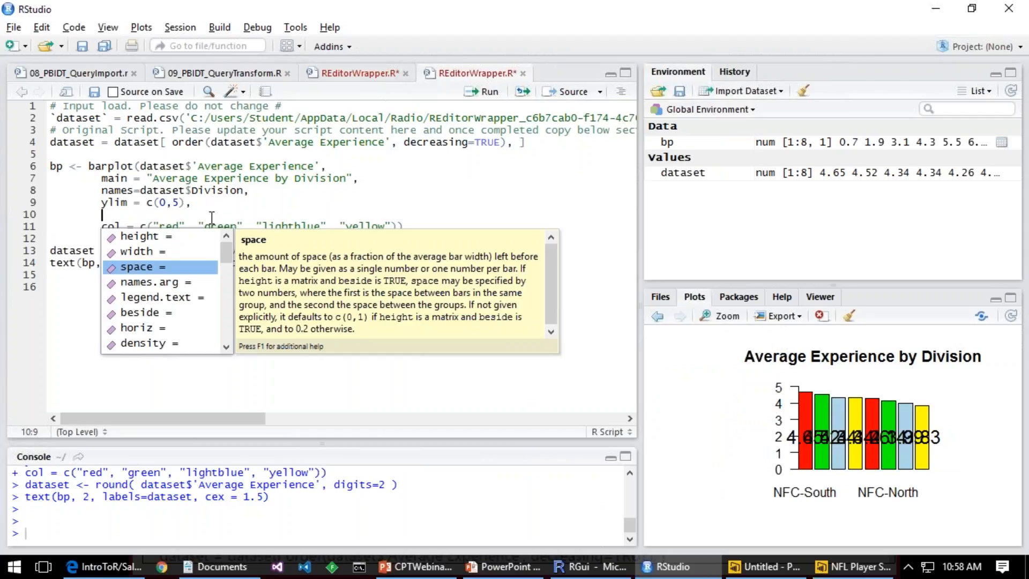
# Step: Switch through Power BI Desktop to the PowerPoint slide show and step back through the New R Features in September Release slide's callouts
pyautogui.hotkey('alt', 'Tab')
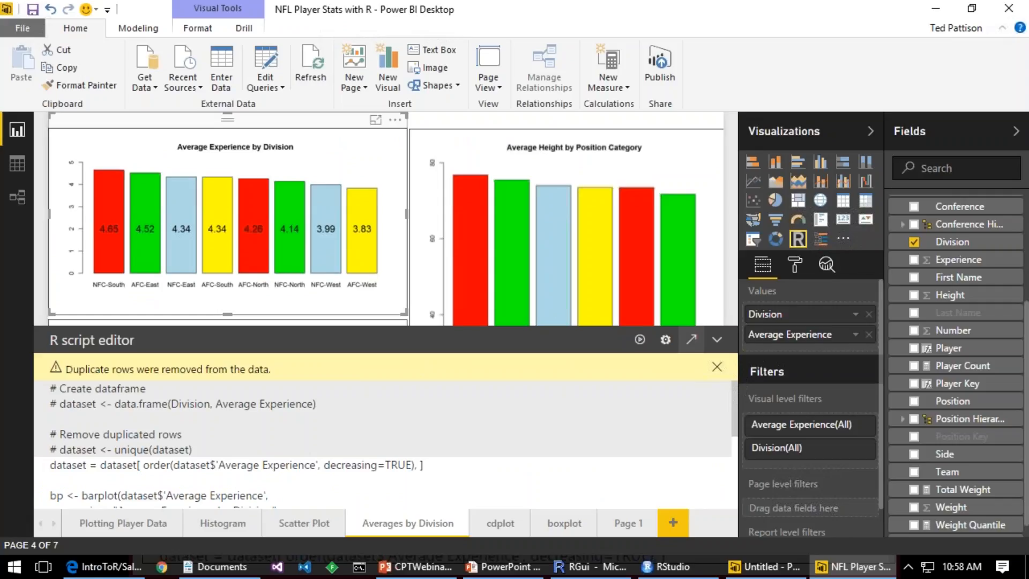
pyautogui.hotkey('alt', 'Tab')
pyautogui.hotkey('alt', 'Tab')
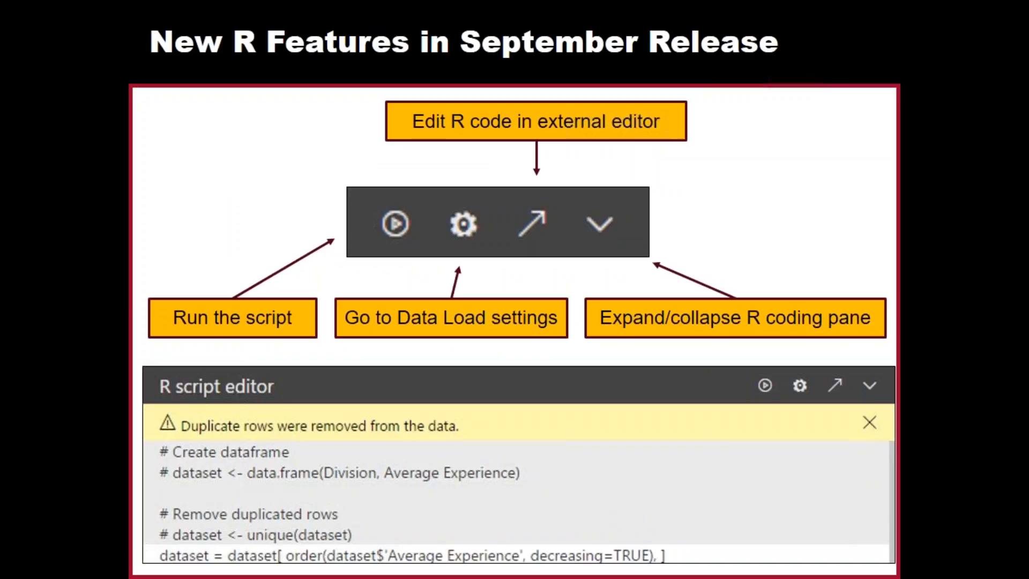
pyautogui.press('Left')
pyautogui.press('Left')
pyautogui.press('Left')
pyautogui.press('Left')
pyautogui.press('Left')
pyautogui.press('Left')
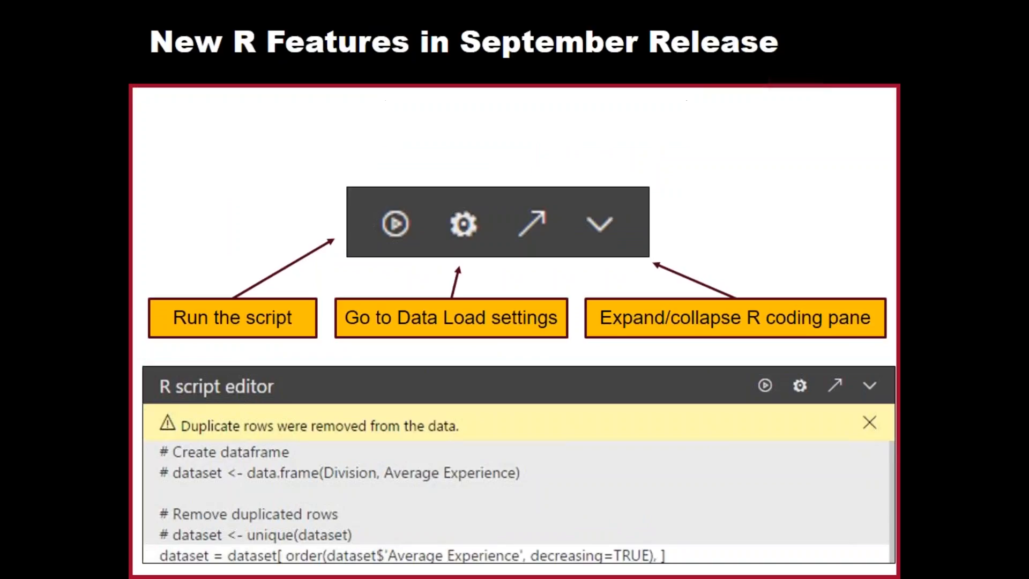
# Step: Switch to Power BI Desktop and publish NFL Player Stats with R to My Workspace, saving the changes and replacing the existing dataset
pyautogui.press('Right')
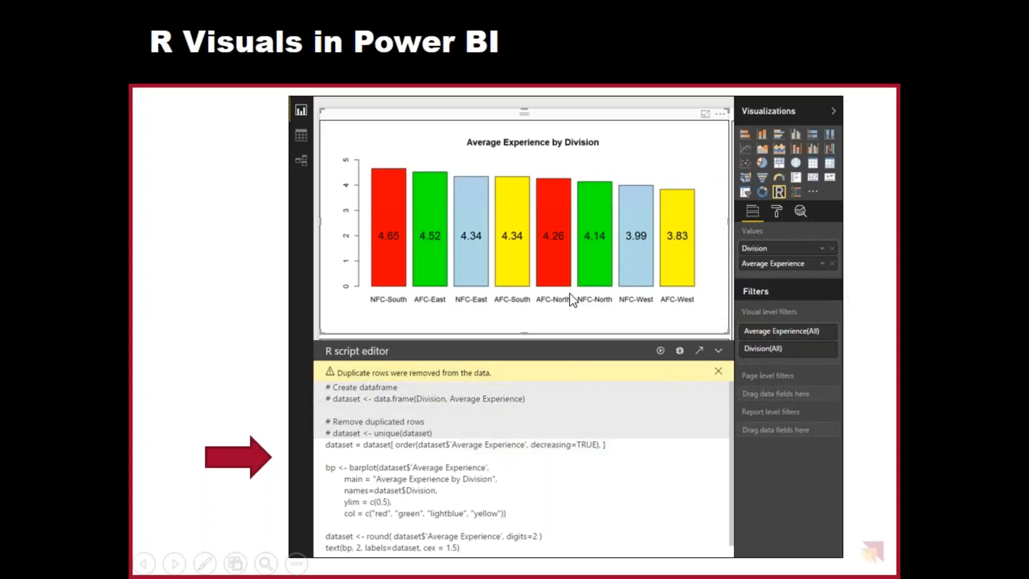
pyautogui.hotkey('alt', 'Tab')
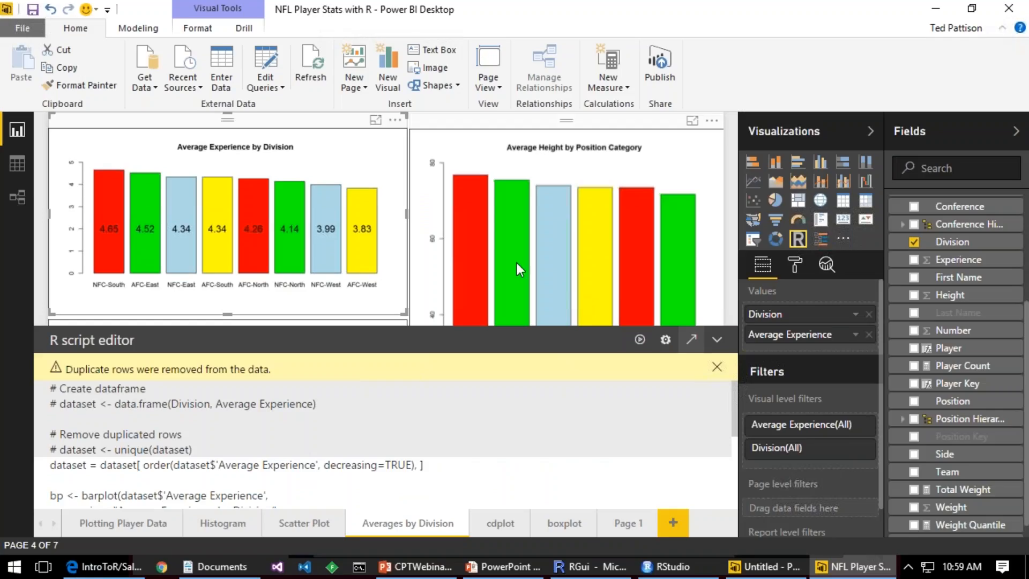
pyautogui.click(665, 62)
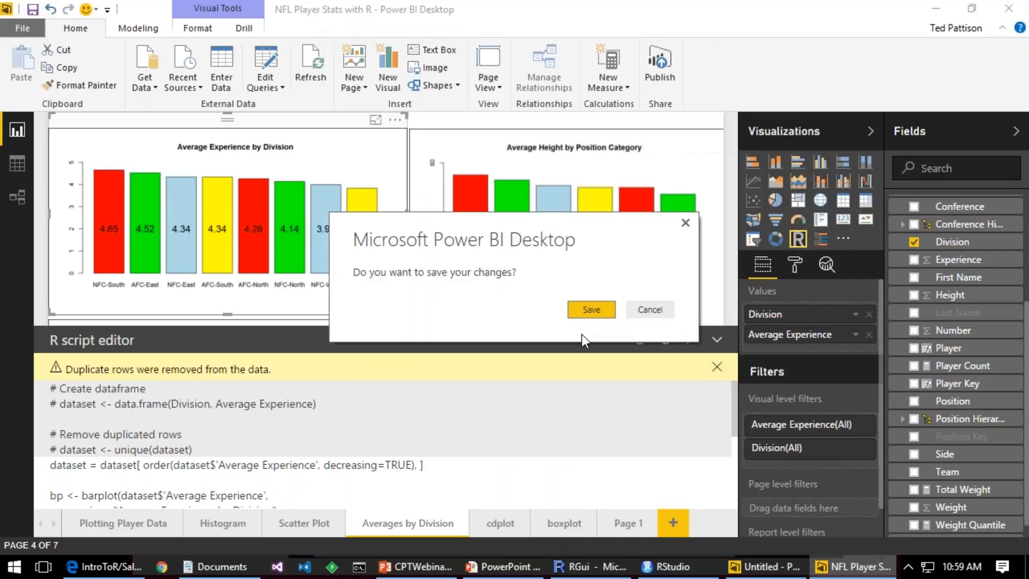
pyautogui.click(591, 310)
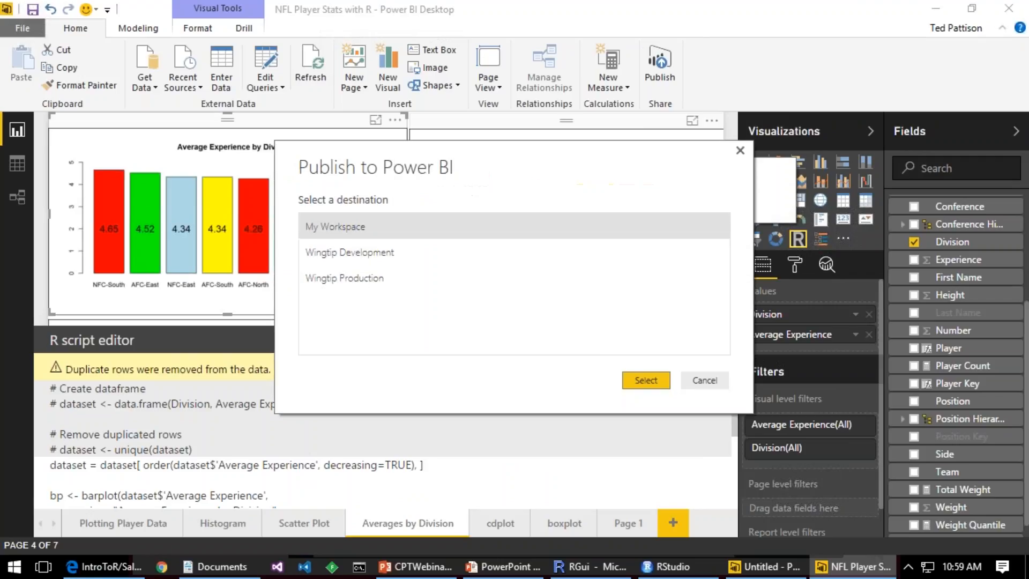
pyautogui.click(648, 378)
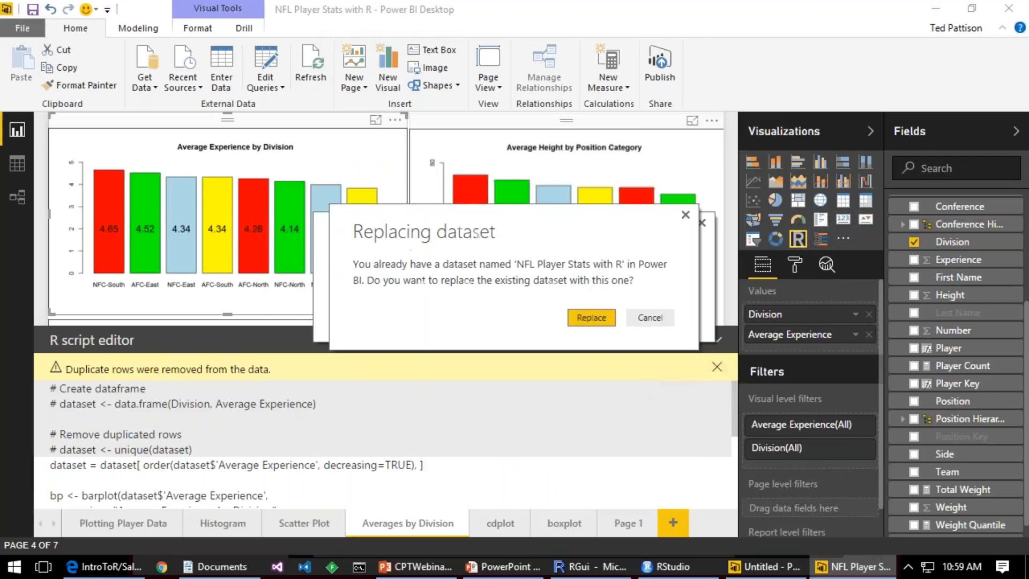
pyautogui.click(587, 317)
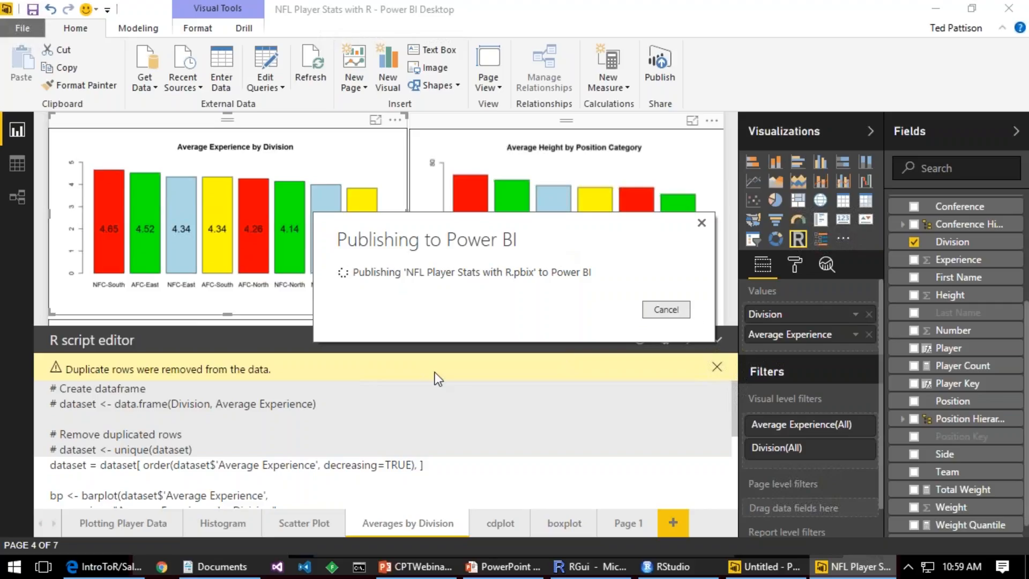
# Step: Switch to Chrome and open the Power BI service at app.powerbi.com
pyautogui.click(161, 566)
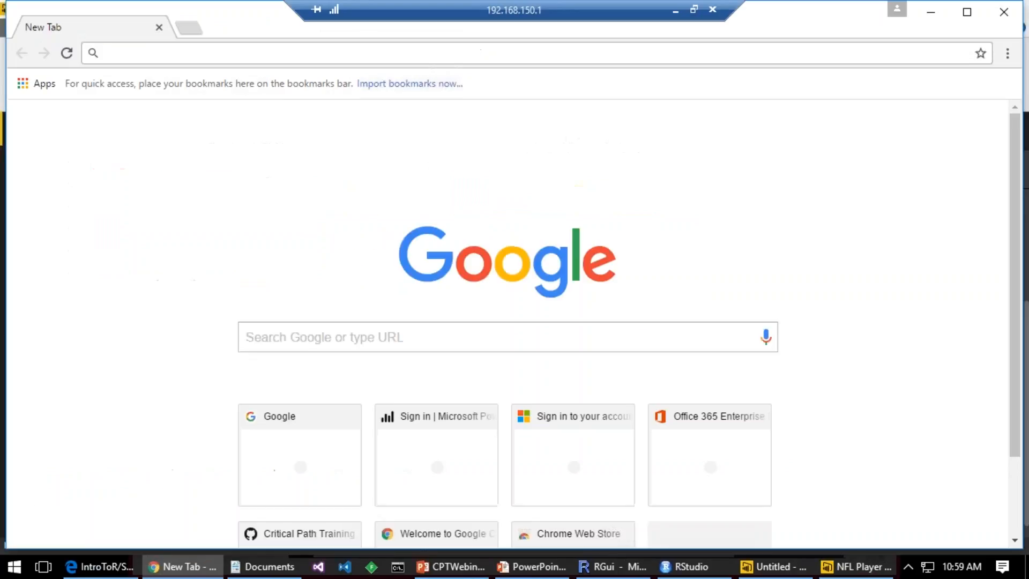
pyautogui.write('app')
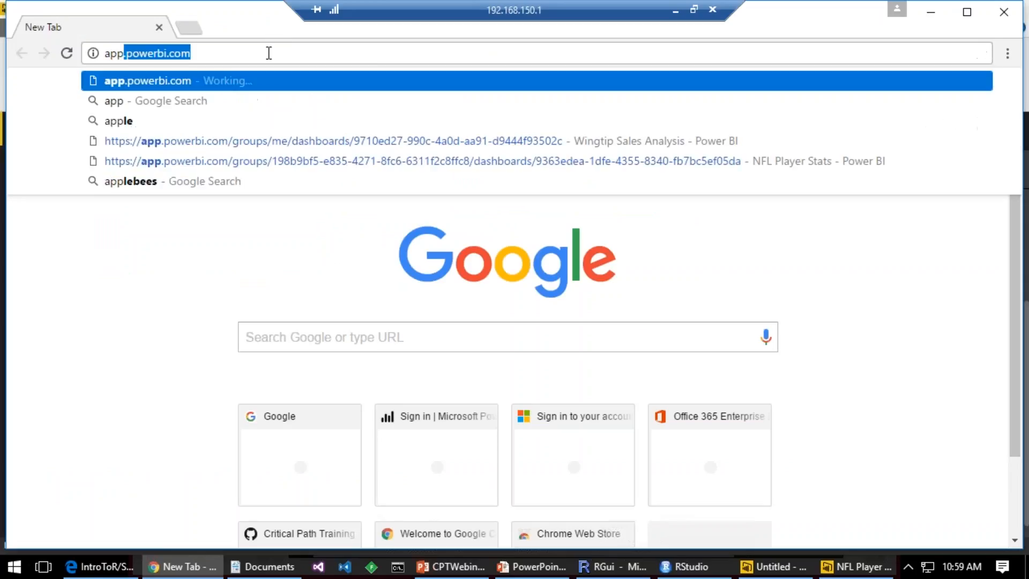
pyautogui.press('Return')
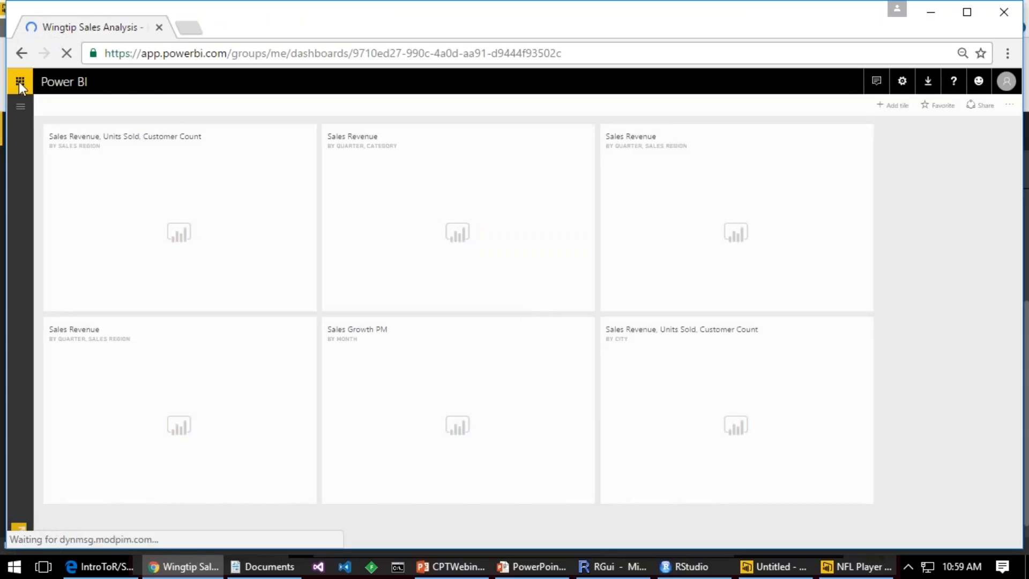
pyautogui.click(19, 82)
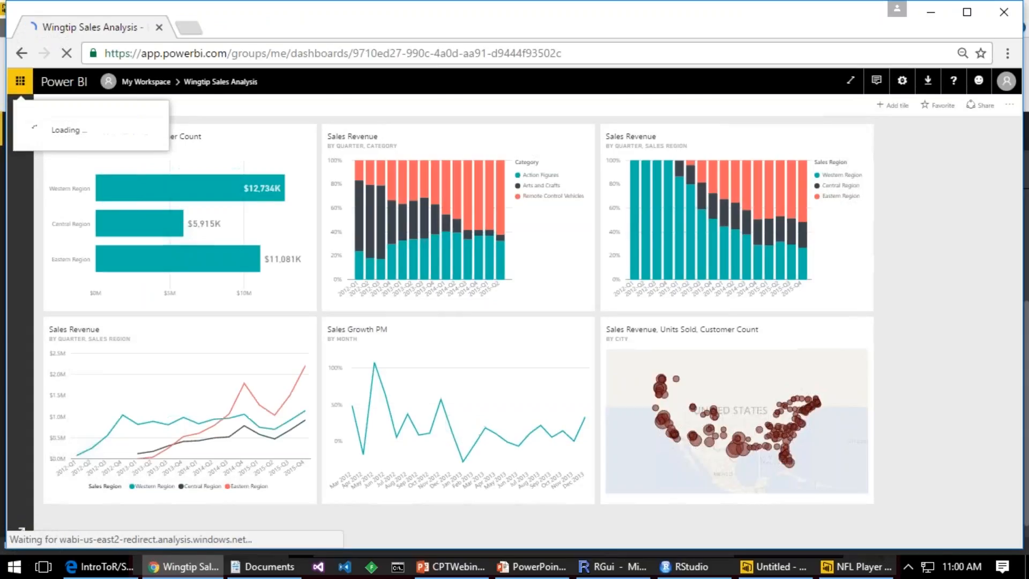
pyautogui.click(17, 82)
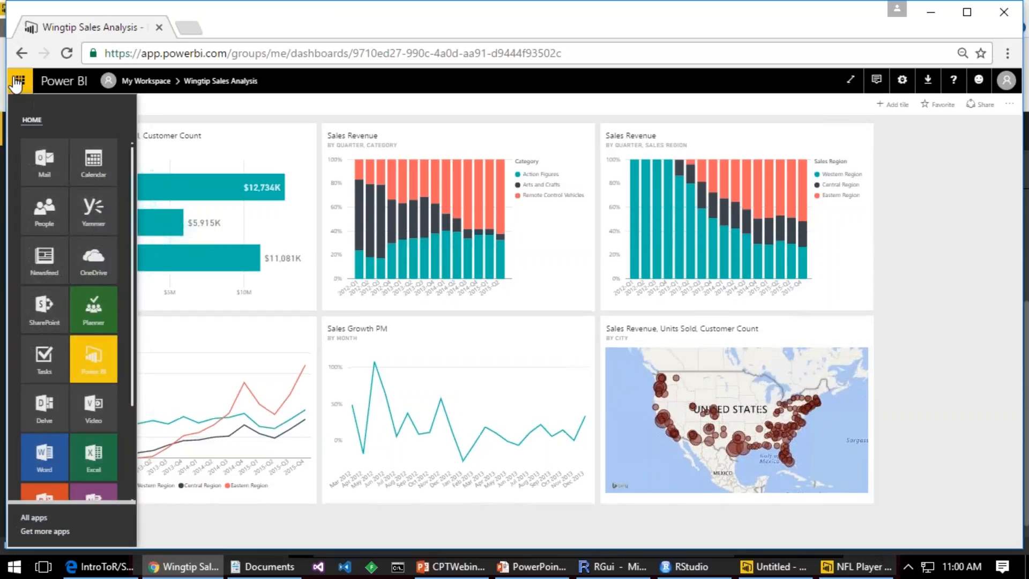
pyautogui.click(18, 82)
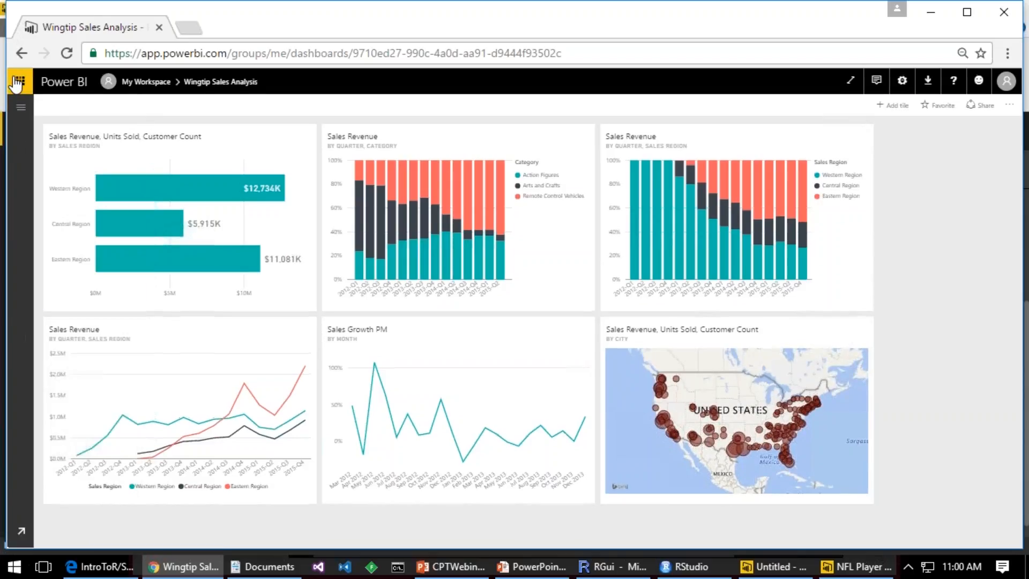
# Step: Open the NFL Player Stats with R report from My Workspace and show its Averages by Division page
pyautogui.click(19, 109)
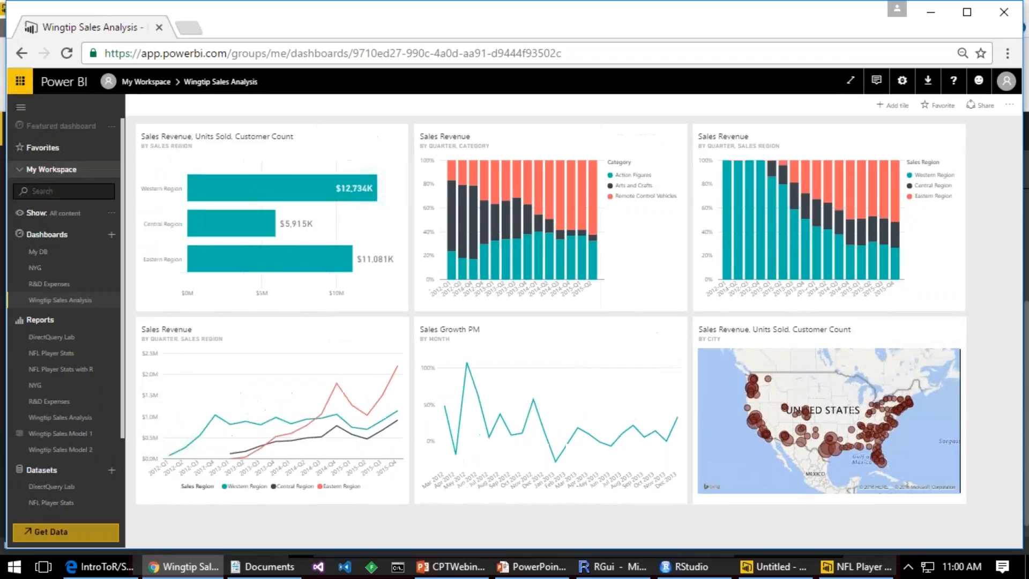
pyautogui.click(85, 369)
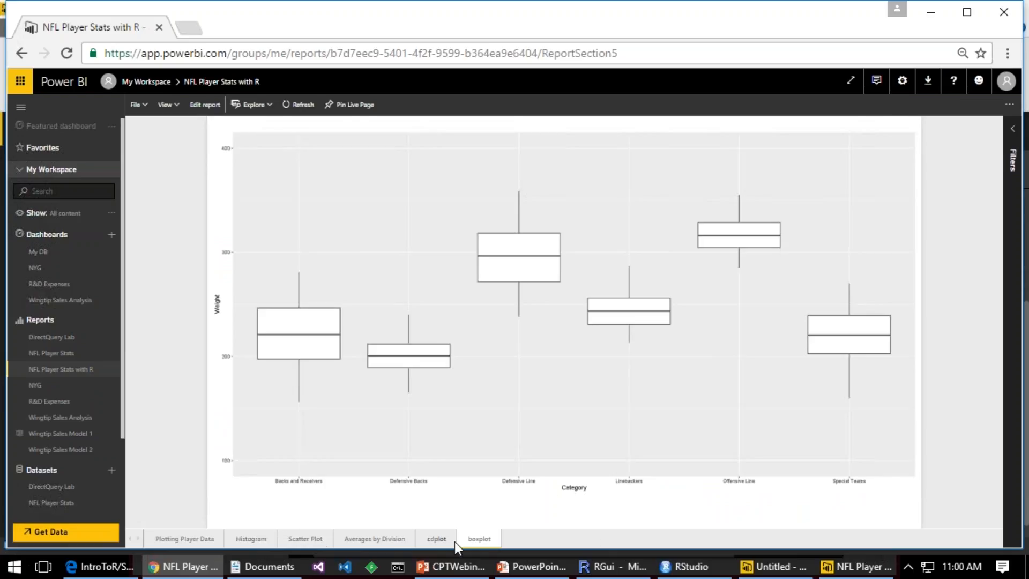
pyautogui.click(371, 541)
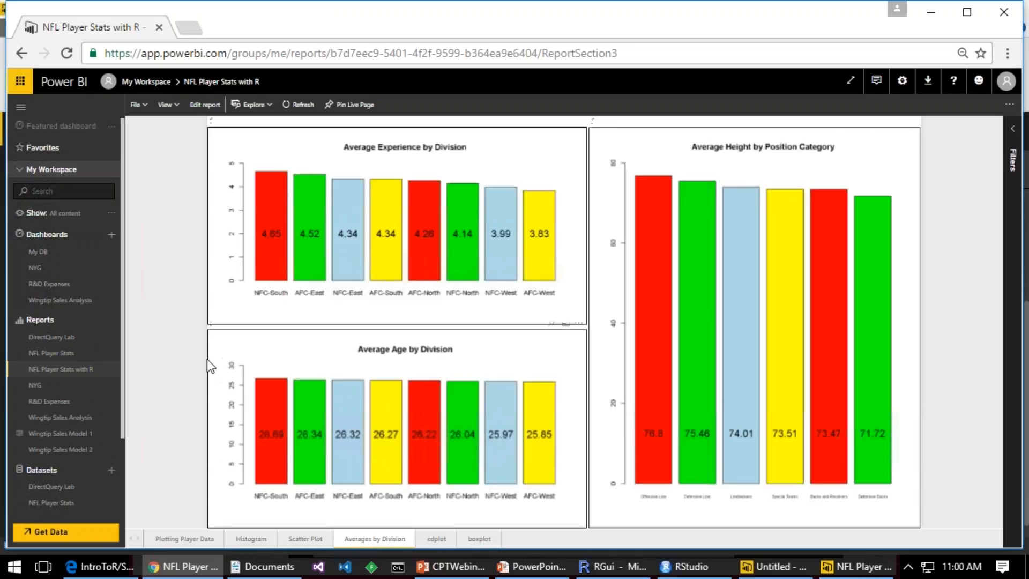
# Step: Show the Plotting Player Data page and filter its plots to the Backs and Receivers category under Offense
pyautogui.click(207, 539)
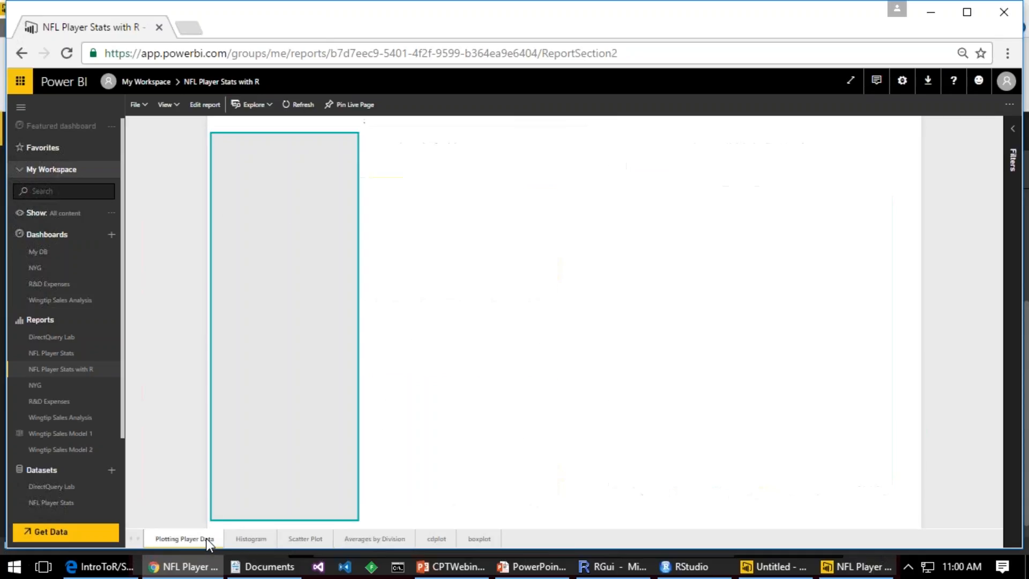
pyautogui.click(238, 241)
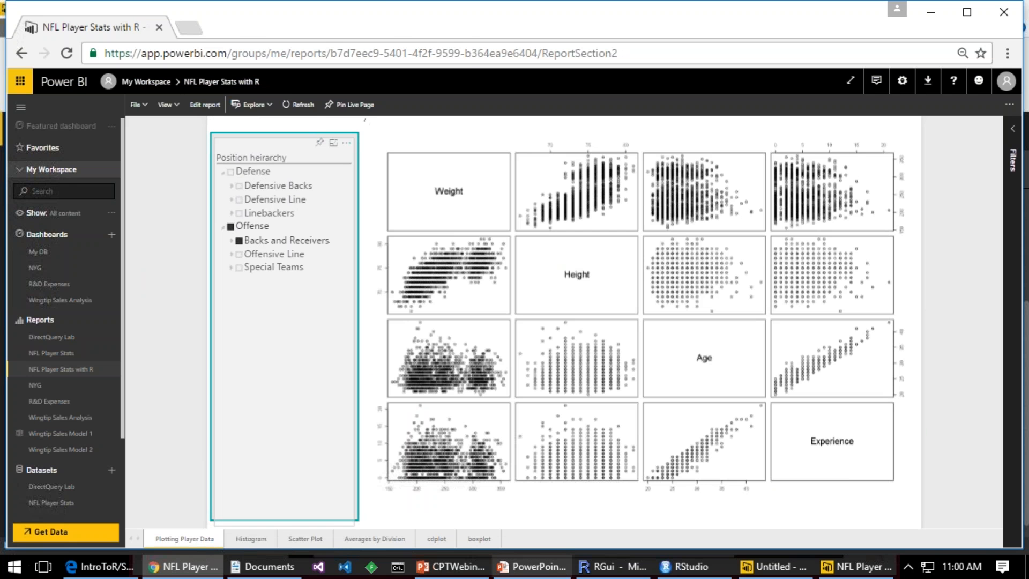
# Step: Switch to the PowerPoint slide show and move through the slides to R Integration Limitations with Power BI
pyautogui.click(533, 566)
pyautogui.press('Right')
pyautogui.press('Right')
pyautogui.press('Right')
pyautogui.press('Right')
pyautogui.press('Right')
pyautogui.press('Right')
pyautogui.press('Right')
pyautogui.press('Right')
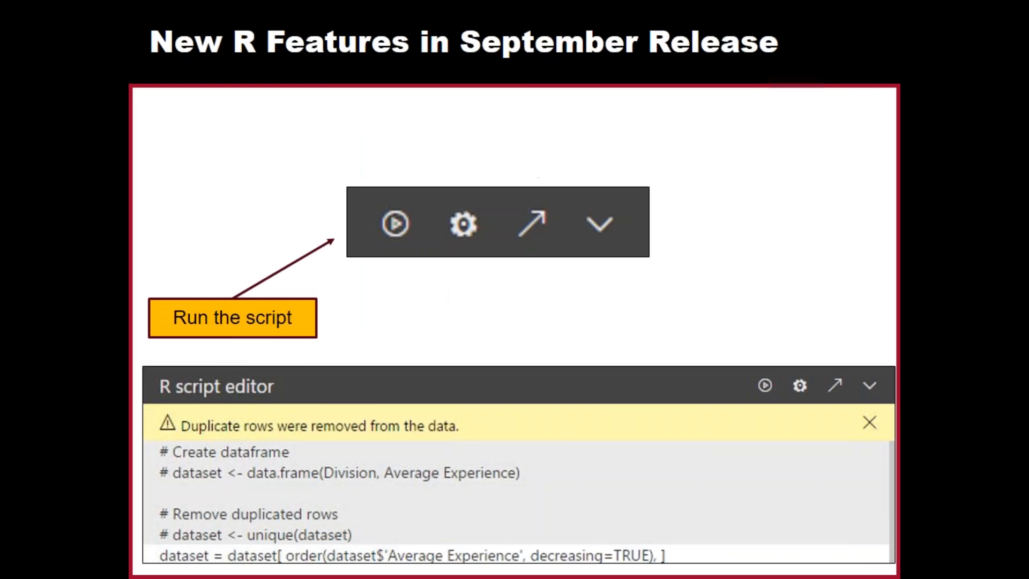
pyautogui.press('Left')
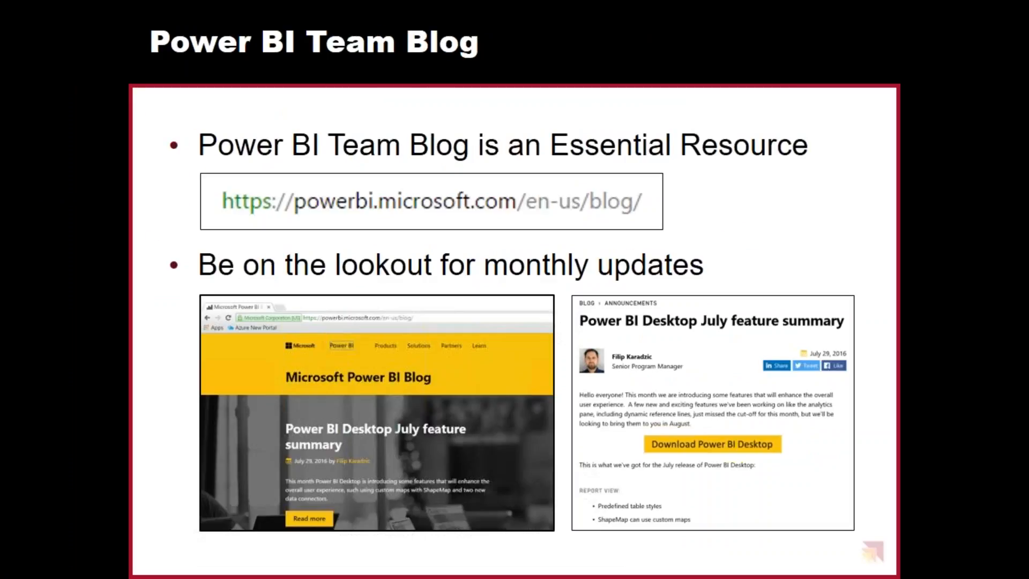
pyautogui.press('Right')
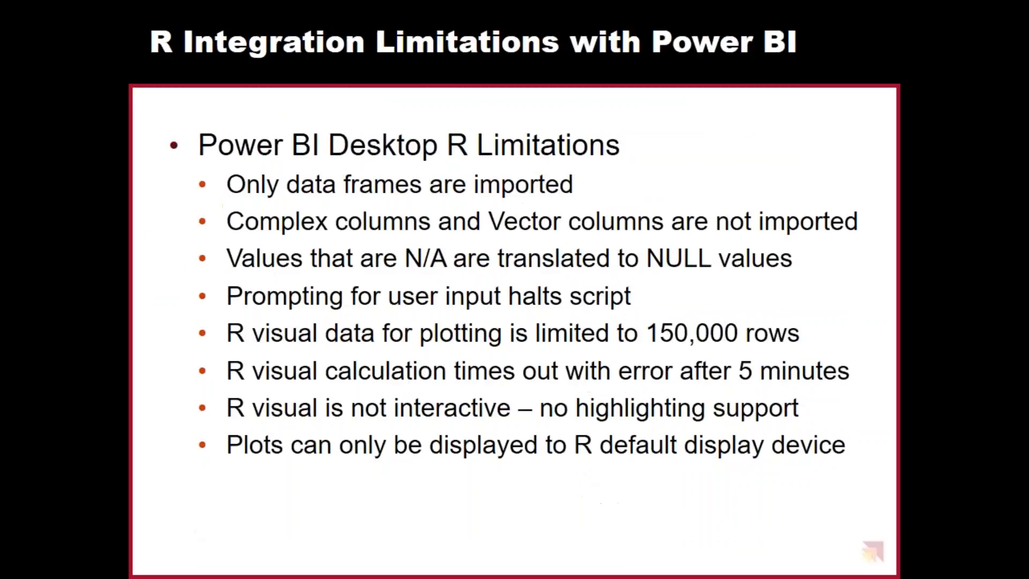